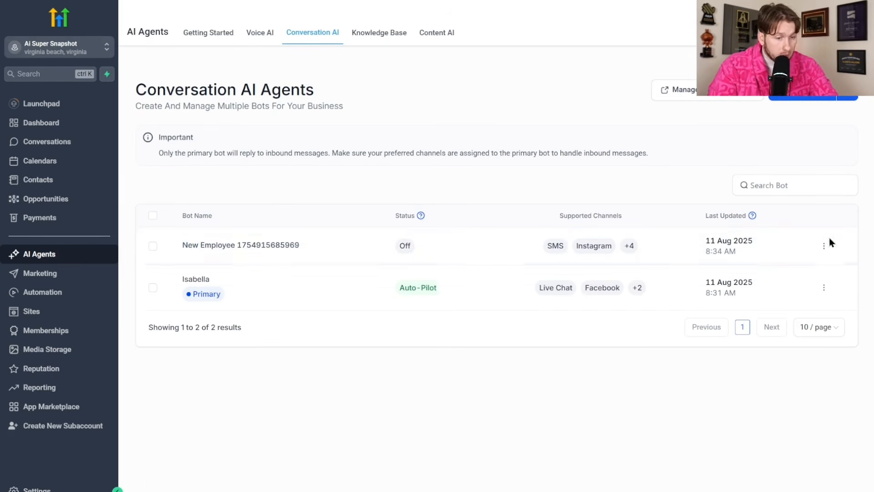
# - Open the New Employee bot's actions menu and close it without choosing anything
pyautogui.click(823, 247)
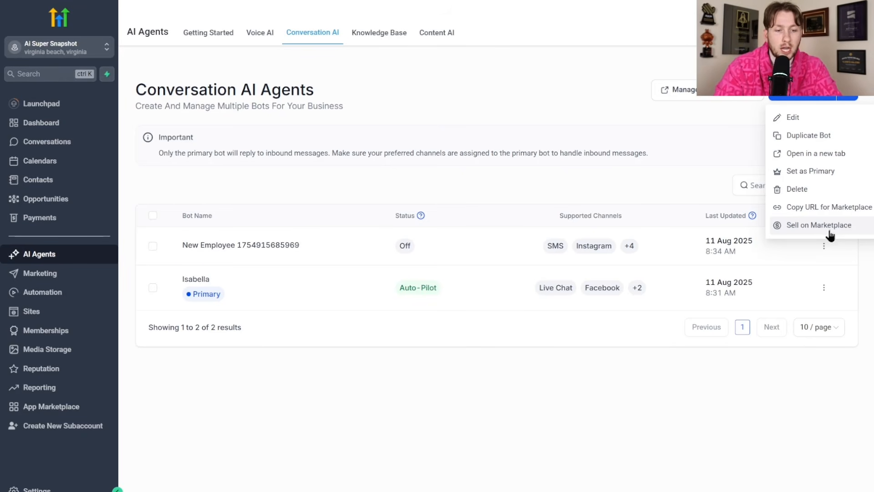
pyautogui.click(688, 141)
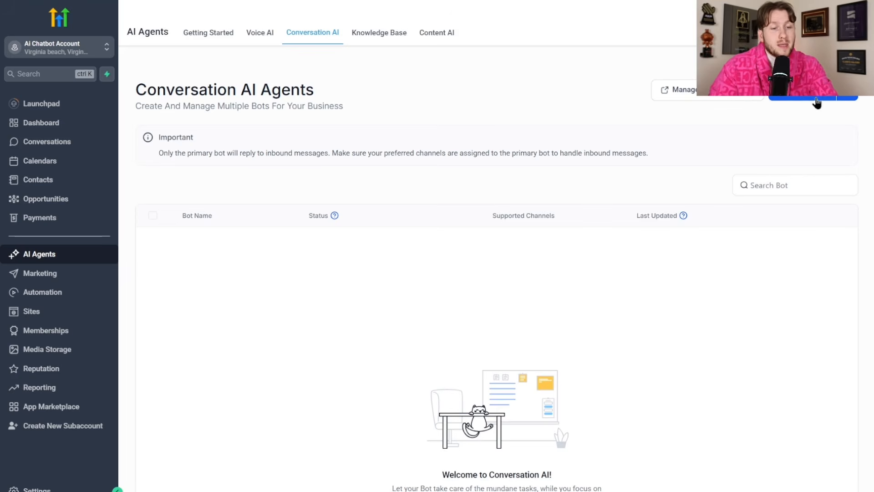
# - Expand the create-bot options beside the blue button and start a new bot
pyautogui.click(849, 99)
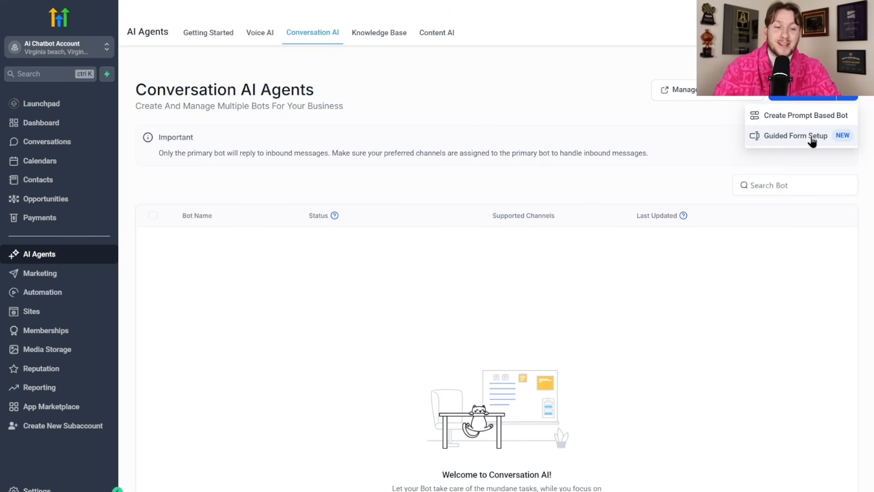
pyautogui.click(787, 119)
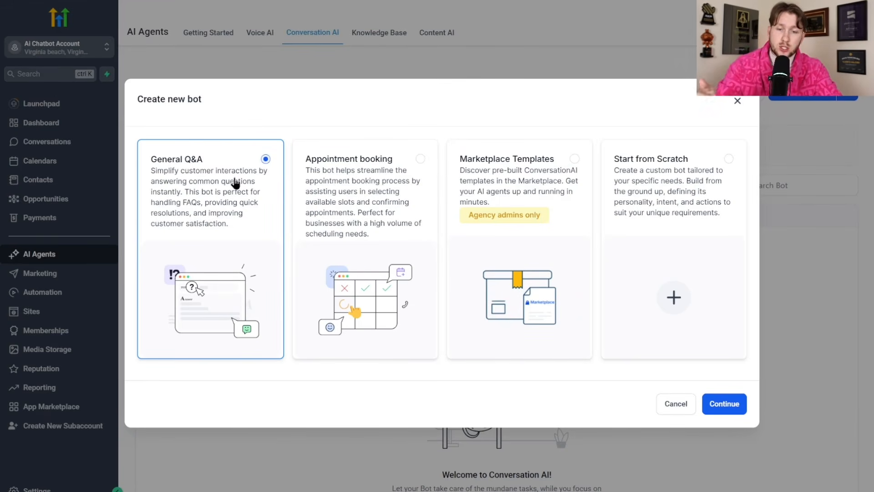
# - Compare the bot types, settle on Appointment booking, and continue
pyautogui.click(342, 219)
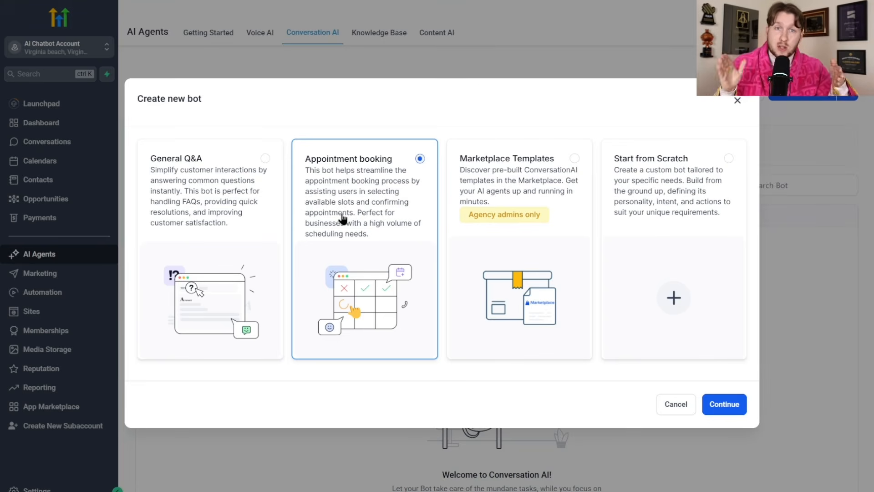
pyautogui.click(483, 204)
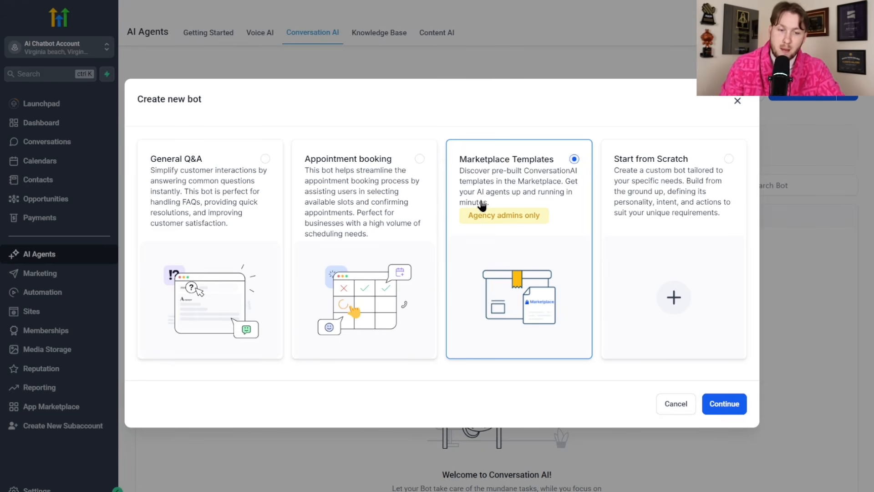
pyautogui.click(675, 181)
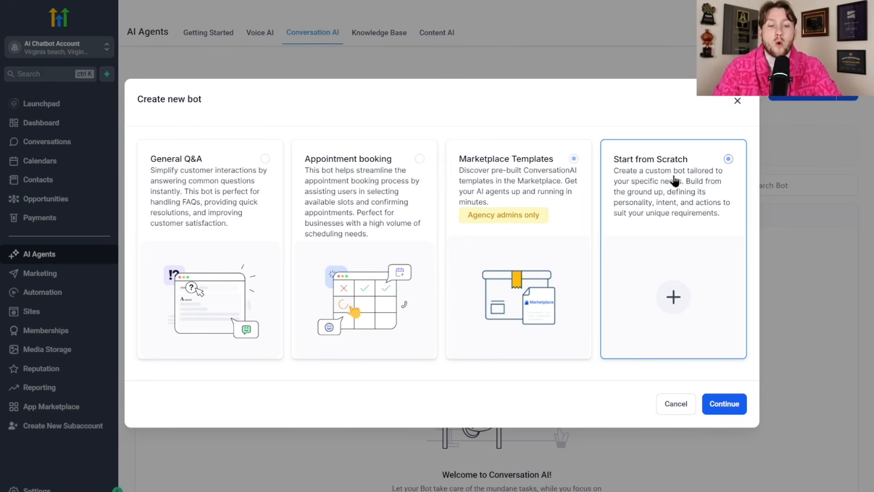
pyautogui.click(416, 172)
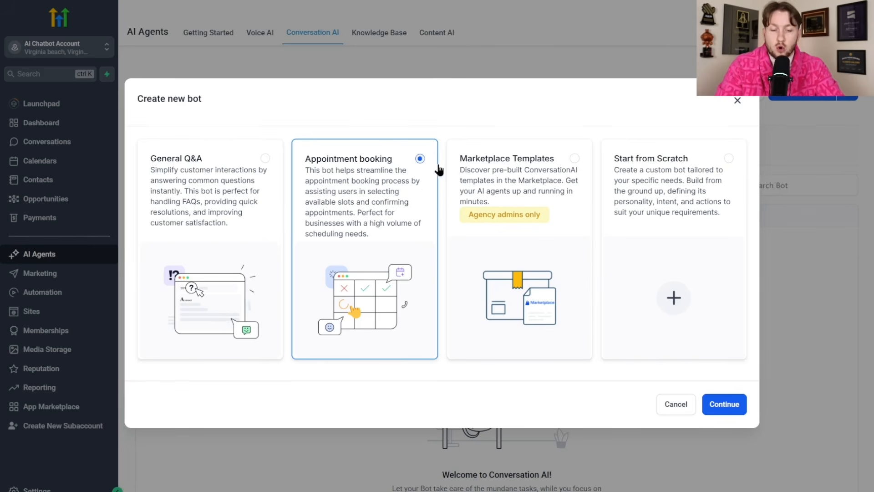
pyautogui.click(724, 403)
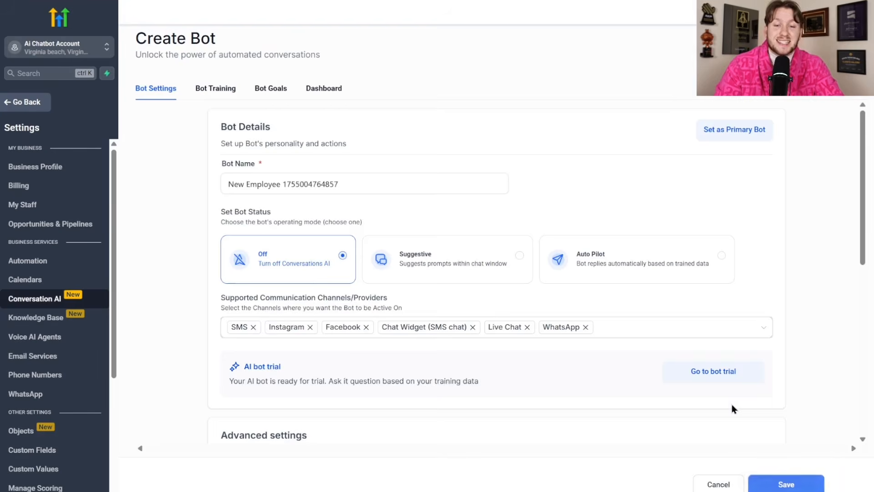
# - Rename the bot to Mary and set it to Auto Pilot
pyautogui.scroll(-8, 554, 320)
pyautogui.scroll(8, 551, 331)
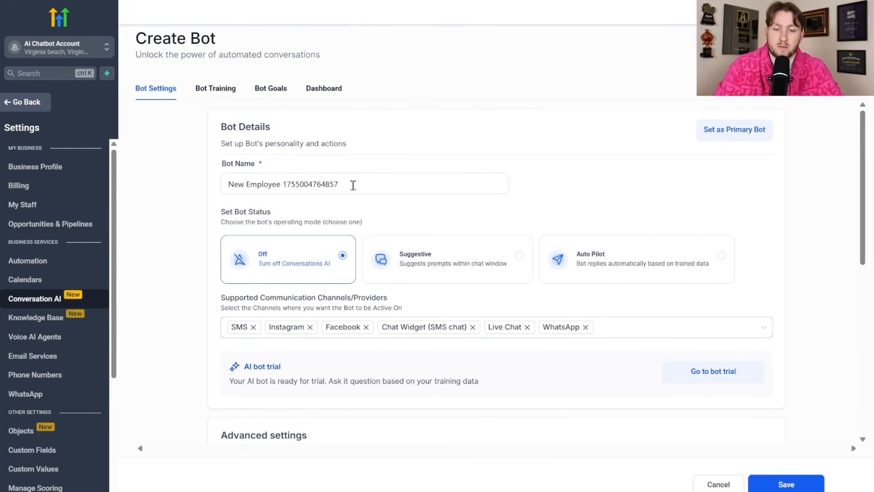
pyautogui.tripleClick(352, 183)
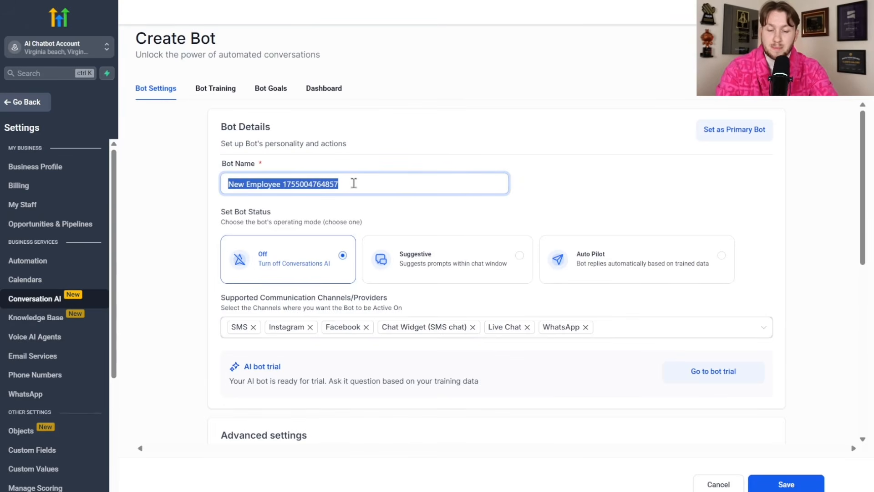
pyautogui.write('Mary')
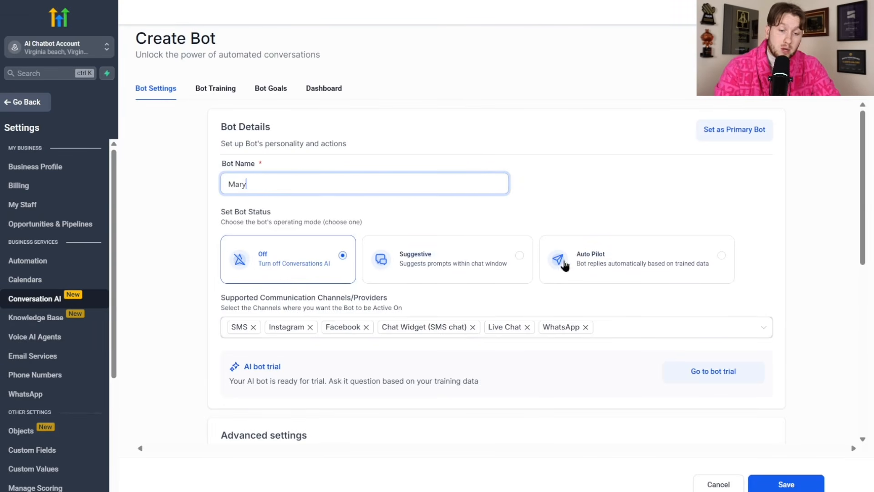
pyautogui.click(585, 265)
# - Remove Instagram and WhatsApp from the bot's supported channels
pyautogui.scroll(-1, 582, 195)
pyautogui.scroll(-3, 581, 206)
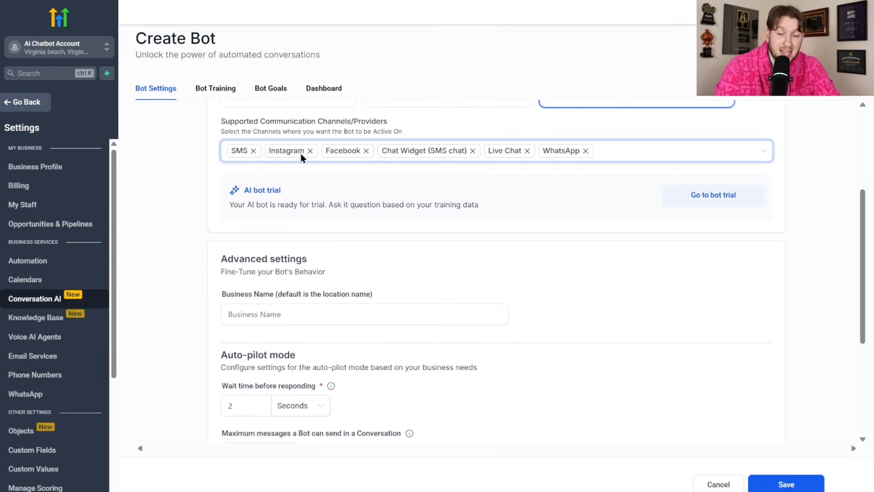
pyautogui.click(622, 155)
pyautogui.click(690, 184)
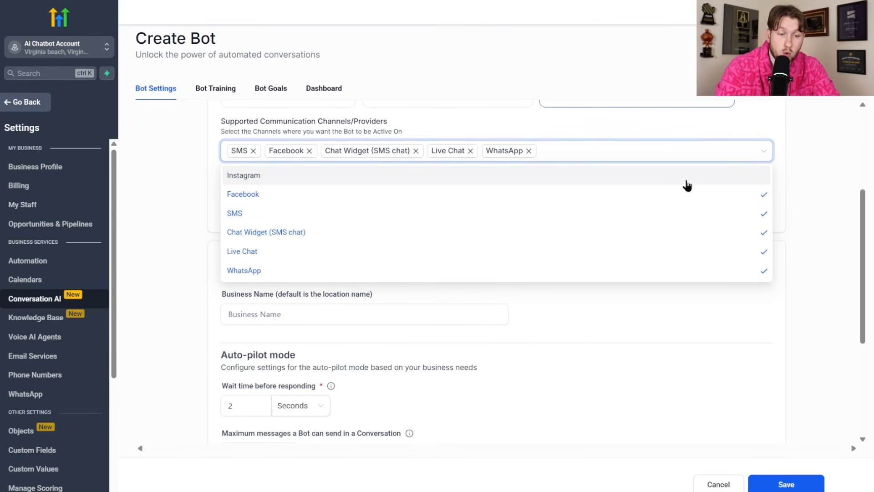
pyautogui.click(529, 151)
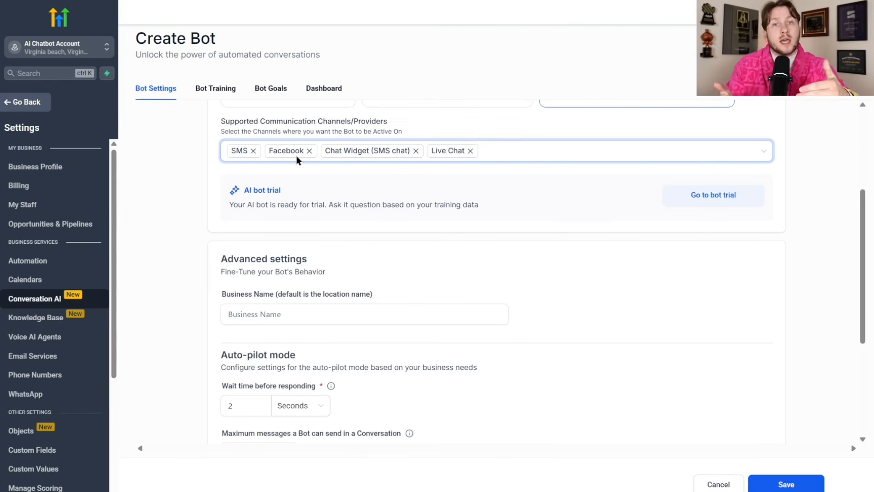
pyautogui.click(486, 154)
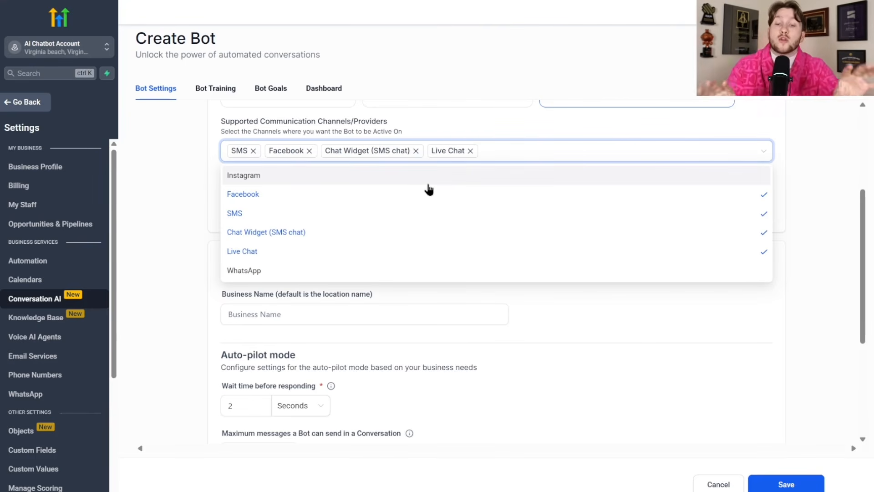
pyautogui.click(483, 271)
pyautogui.click(759, 275)
pyautogui.click(491, 133)
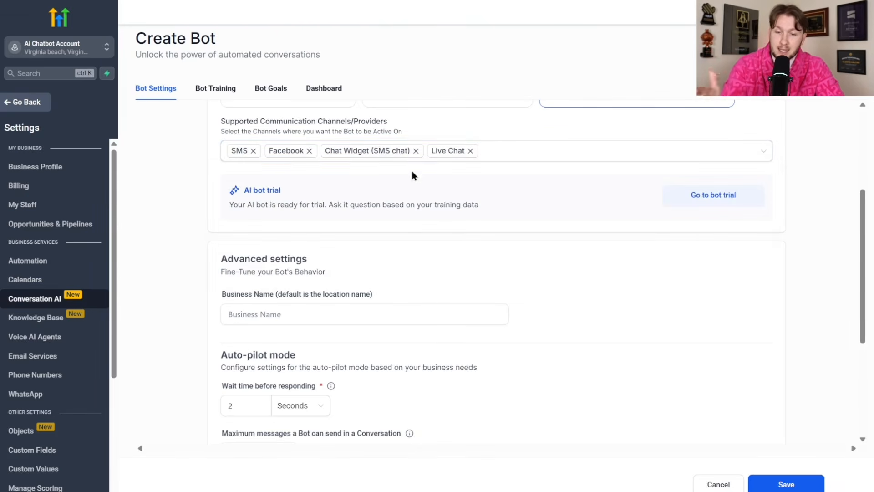
# - Enter business name Daves plumbing and change the wait time from 2 to 5 seconds
pyautogui.scroll(-4, 416, 205)
pyautogui.click(319, 144)
pyautogui.write('Daves plumbing')
pyautogui.click(262, 231)
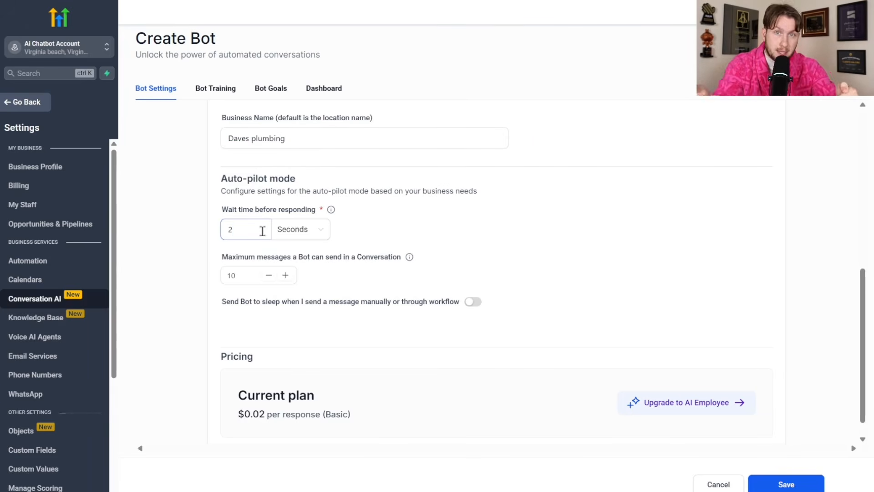
pyautogui.moveTo(268, 230); pyautogui.dragTo(222, 231)
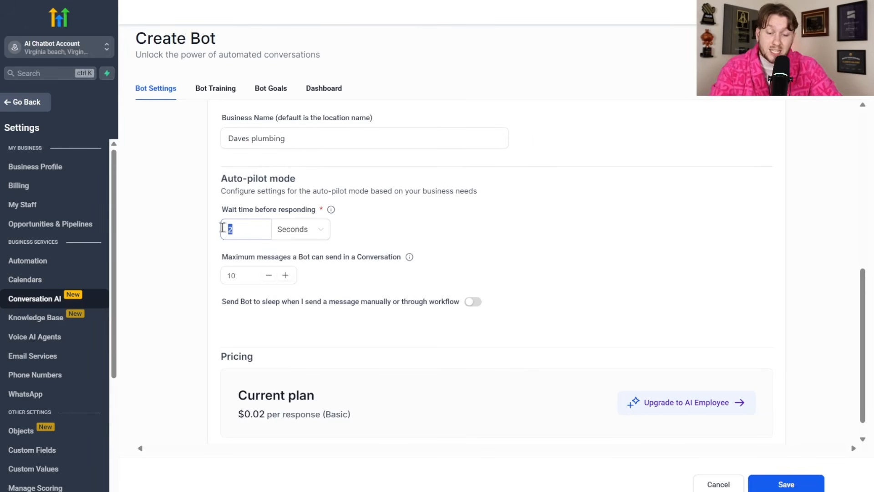
pyautogui.write('5')
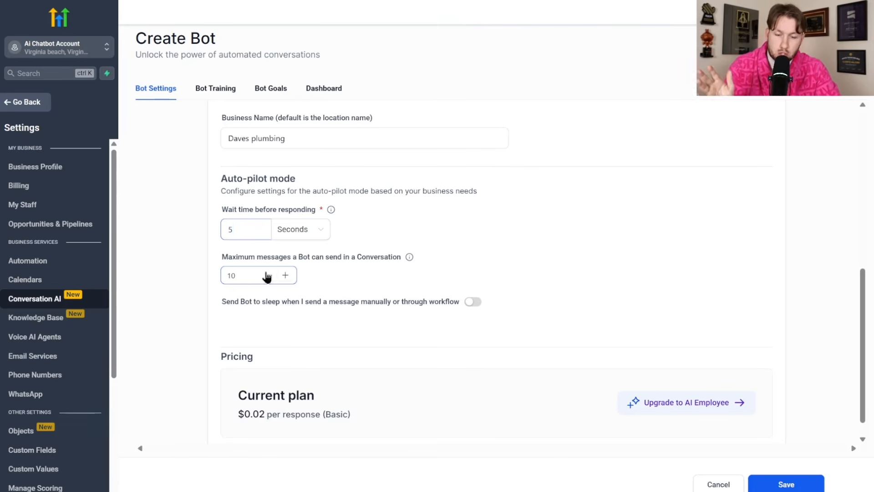
# - Review the remaining bot settings and save Mary
pyautogui.scroll(-1, 275, 306)
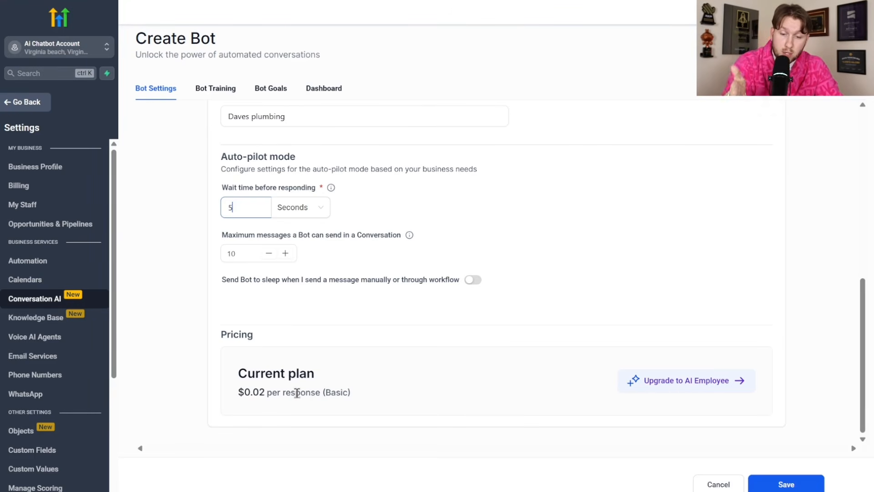
pyautogui.scroll(10, 335, 362)
pyautogui.scroll(-10, 339, 363)
pyautogui.scroll(10, 339, 363)
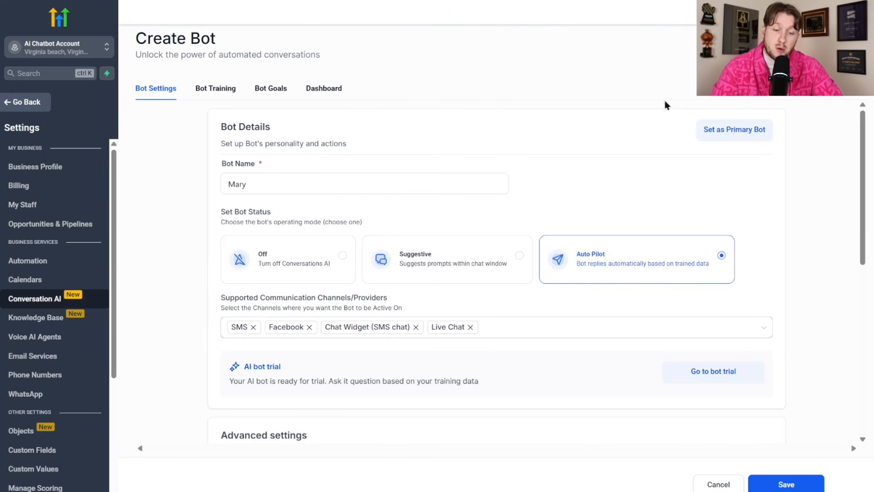
pyautogui.scroll(-1, 473, 310)
pyautogui.scroll(-8, 472, 311)
pyautogui.scroll(9, 427, 292)
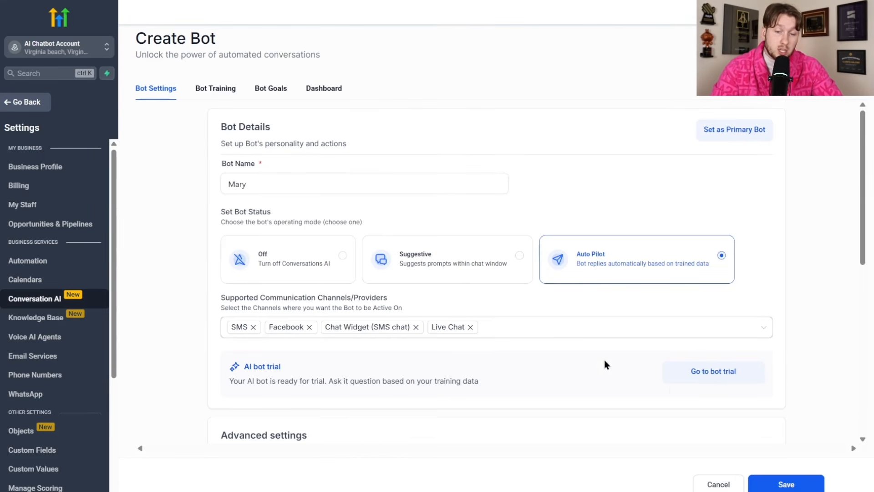
pyautogui.click(785, 477)
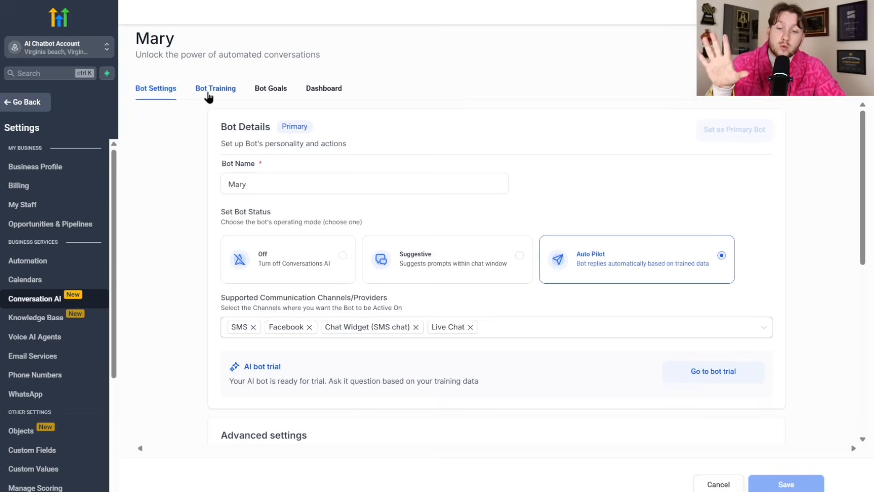
# - In Mary's Bot Training, select the Existing knowledge base
pyautogui.click(209, 91)
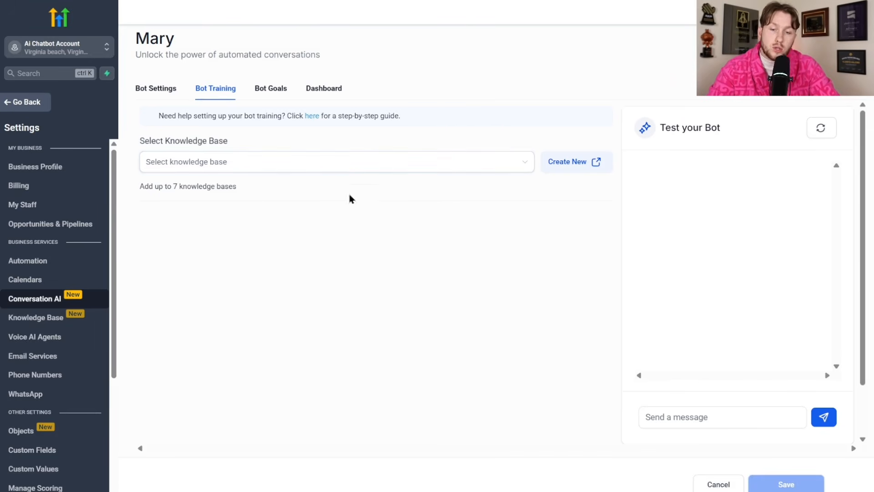
pyautogui.click(337, 172)
pyautogui.click(220, 186)
pyautogui.click(209, 175)
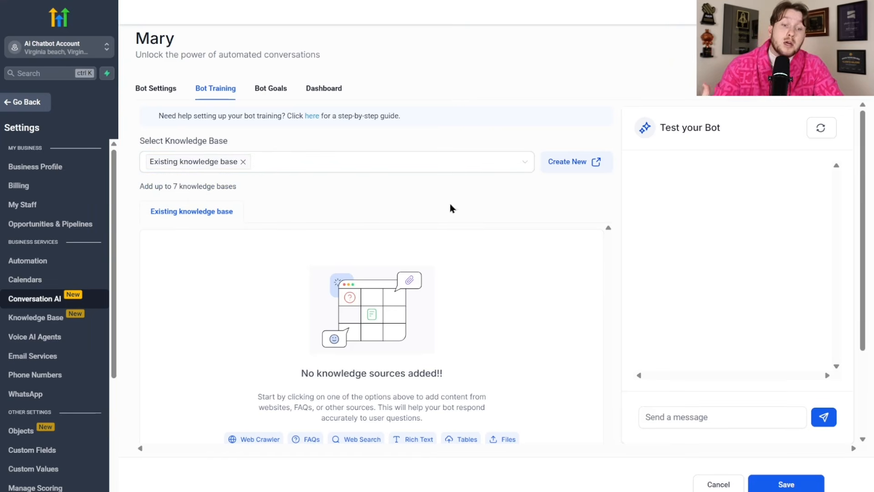
# - Create a new knowledge base named Dave with description 'AI Daves Knowledge'
pyautogui.click(577, 162)
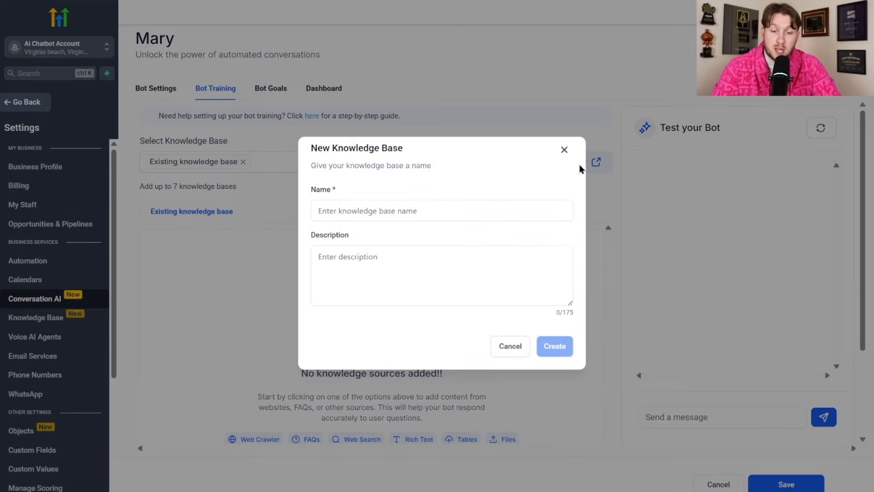
pyautogui.click(502, 209)
pyautogui.write('Daves KB')
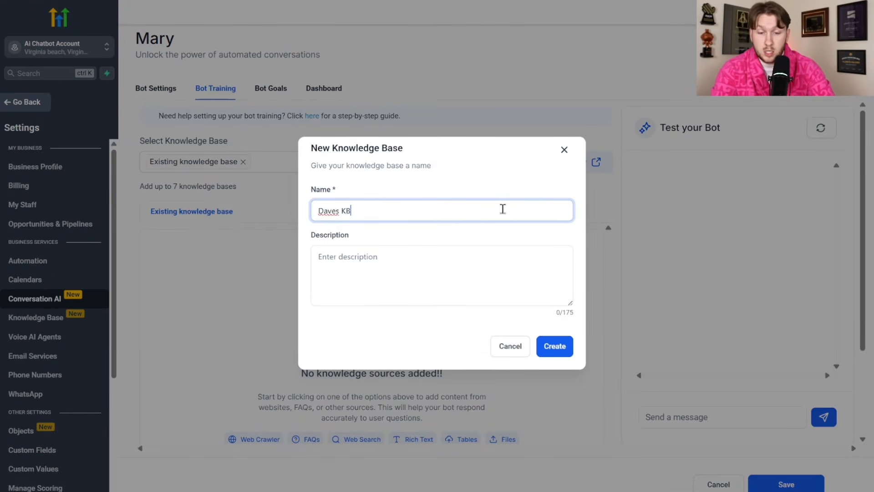
pyautogui.click(474, 263)
pyautogui.write('AI')
pyautogui.write(' Daves Knowlede')
pyautogui.rightClick(367, 255)
pyautogui.click(392, 9)
pyautogui.click(547, 342)
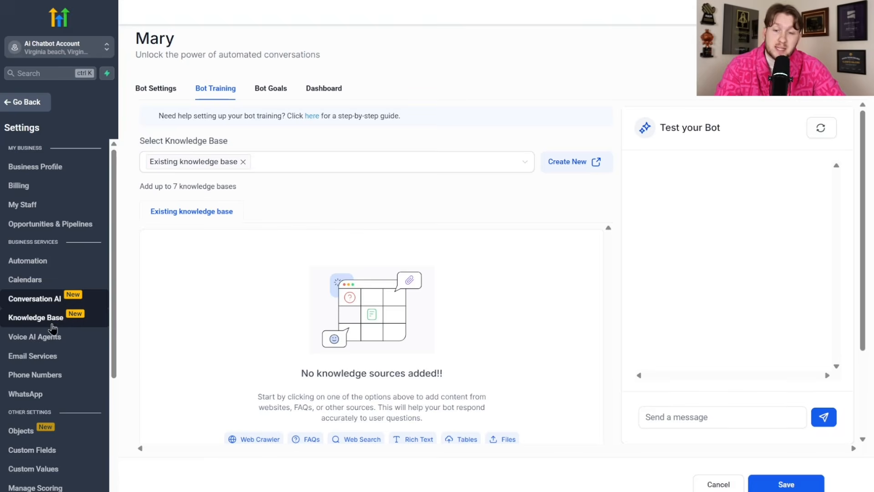
# - Browse Daves KB's Web Crawler, FAQ and Tables sources, then cancel adding a web crawler source
pyautogui.click(36, 317)
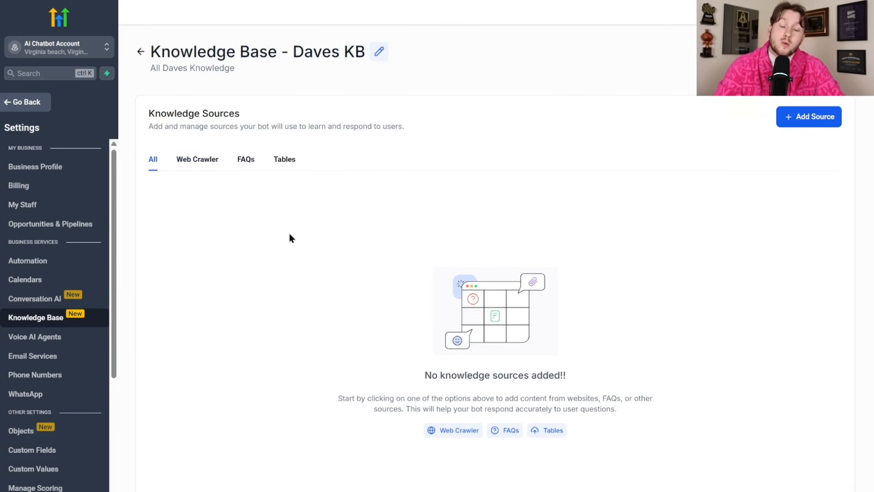
pyautogui.click(203, 167)
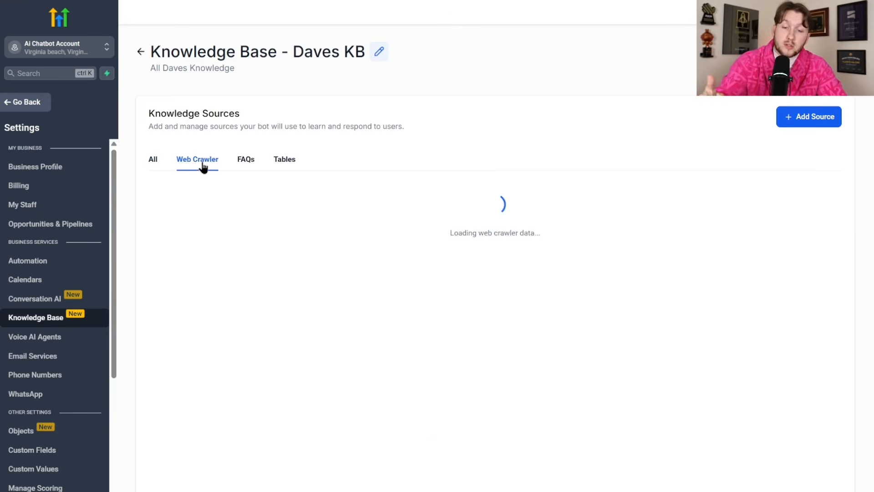
pyautogui.click(242, 164)
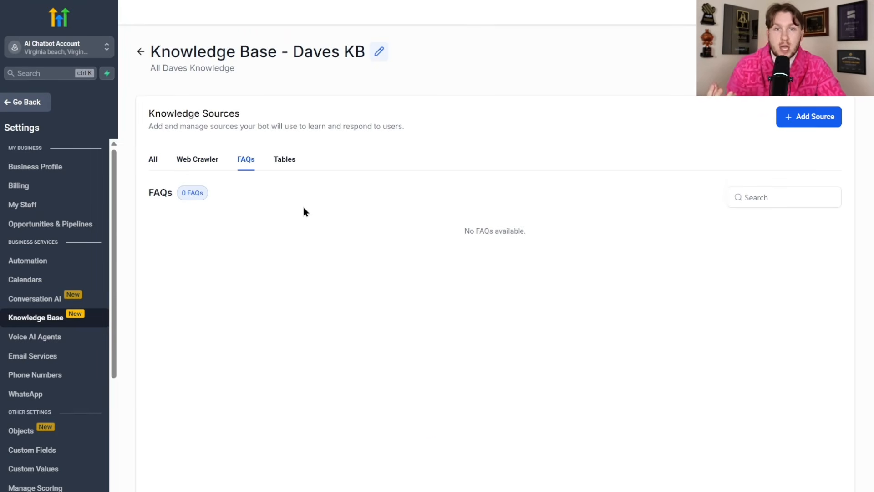
pyautogui.click(286, 164)
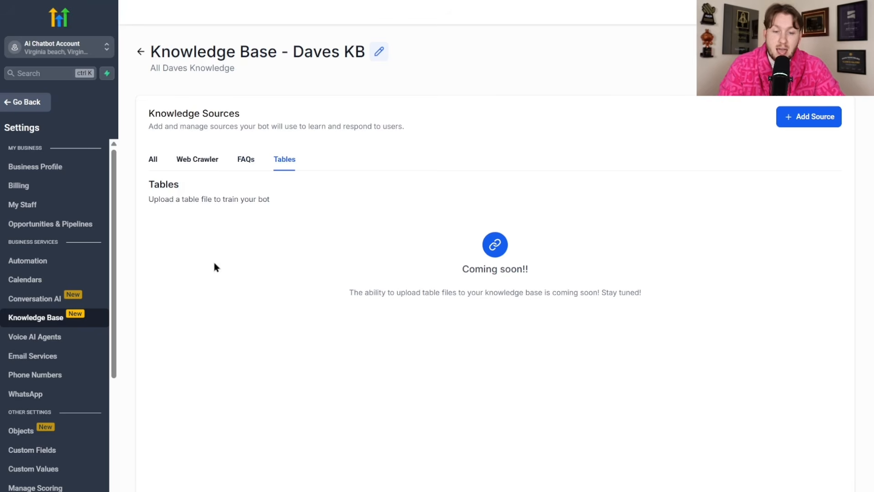
pyautogui.click(206, 167)
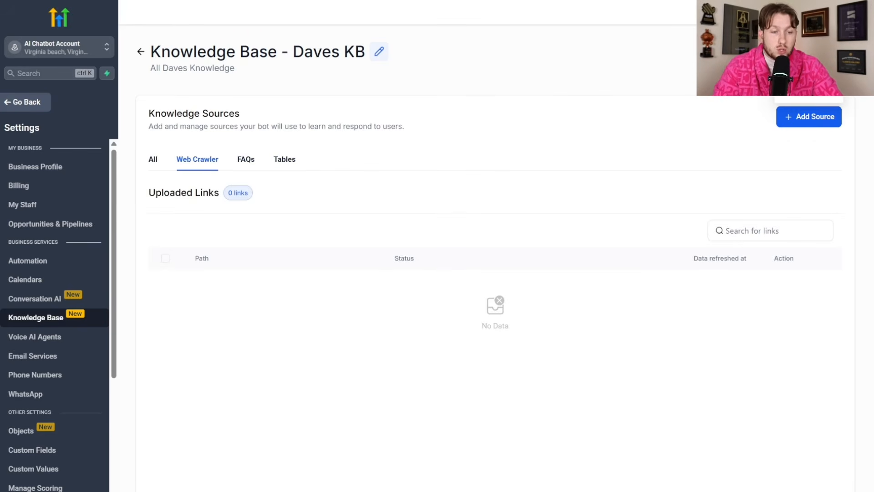
pyautogui.click(808, 54)
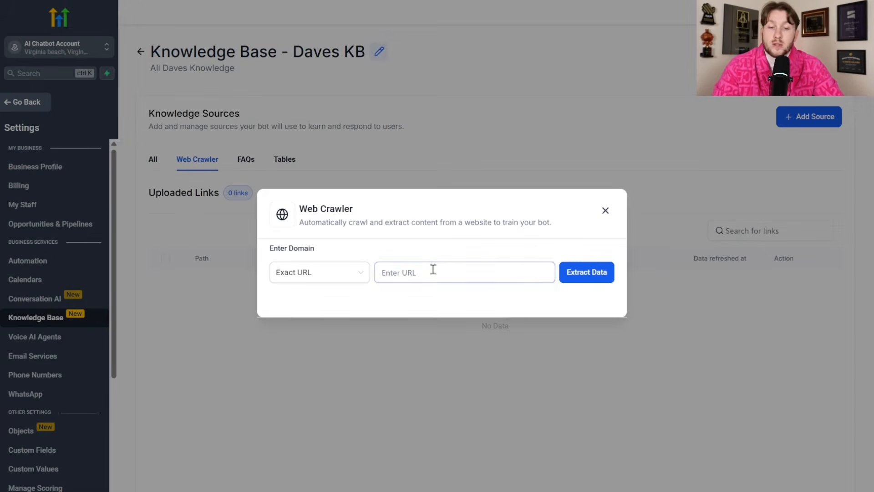
pyautogui.click(431, 265)
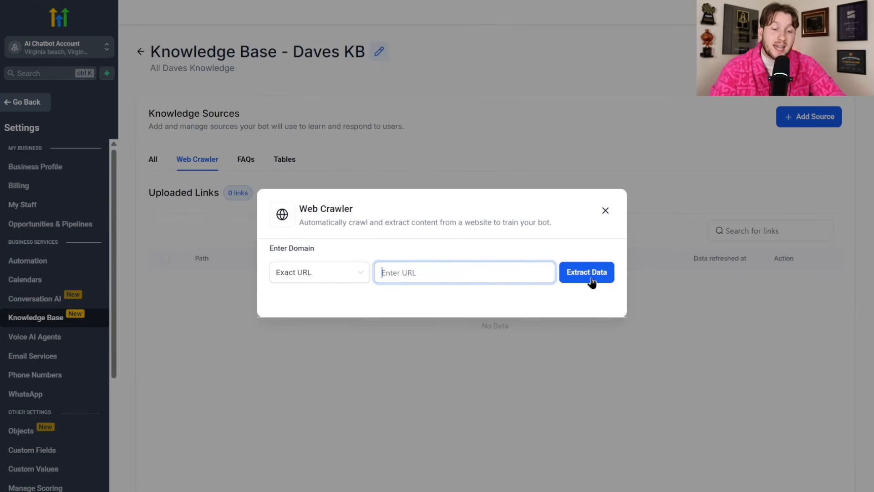
pyautogui.click(704, 179)
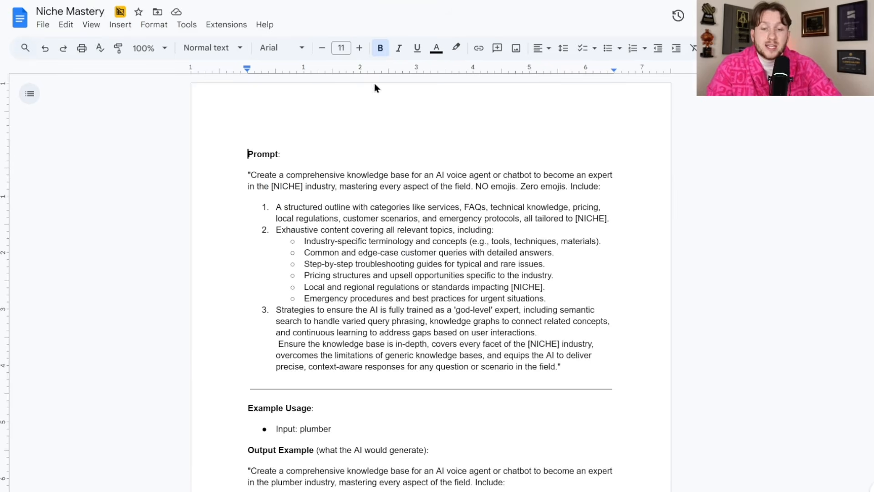
# - Copy the generic [NICHE] knowledge-base prompt from the Niche Mastery document
pyautogui.scroll(-15, 294, 210)
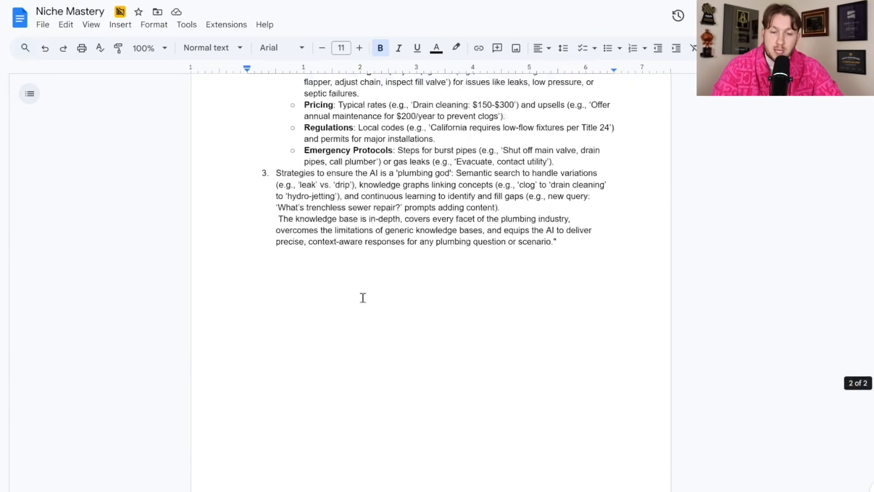
pyautogui.scroll(15, 361, 297)
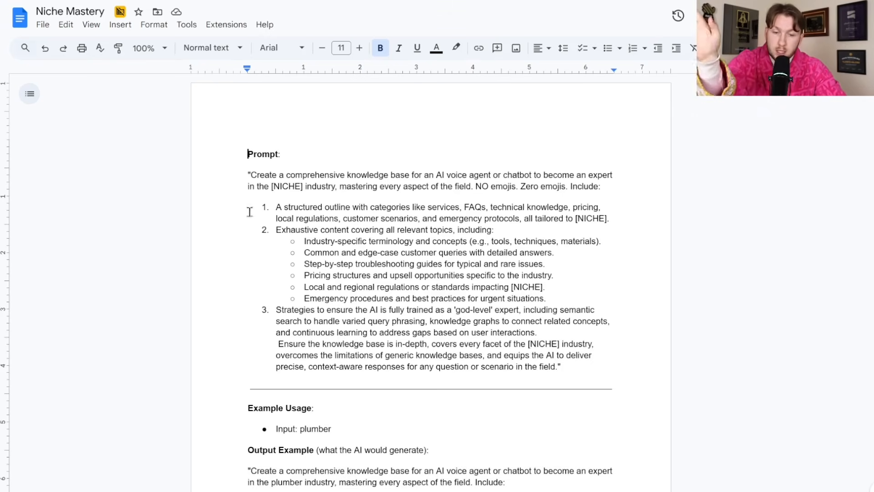
pyautogui.moveTo(246, 153); pyautogui.dragTo(635, 436)
pyautogui.rightClick(406, 93)
pyautogui.click(437, 123)
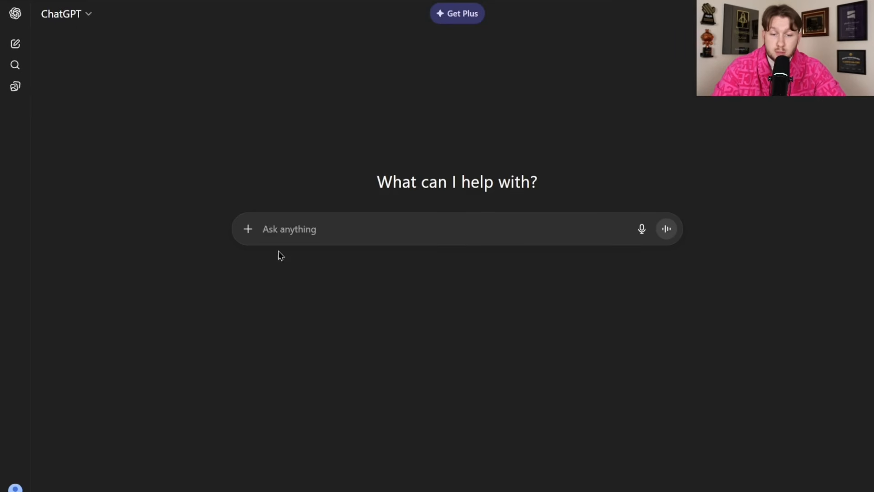
# - Paste the prompt into ChatGPT and replace [NICHE] with the misspelled 'Plumbeing'
pyautogui.rightClick(324, 224)
pyautogui.click(339, 347)
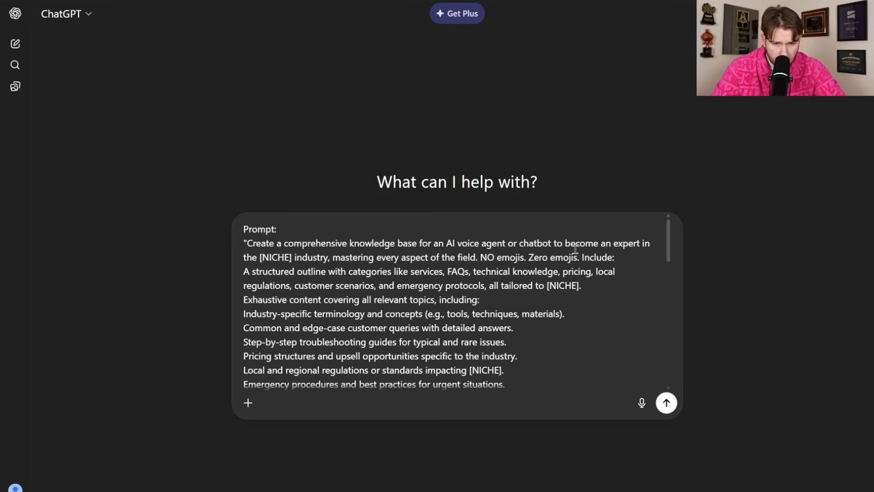
pyautogui.moveTo(259, 257); pyautogui.dragTo(293, 259)
pyautogui.write('Plumbeing')
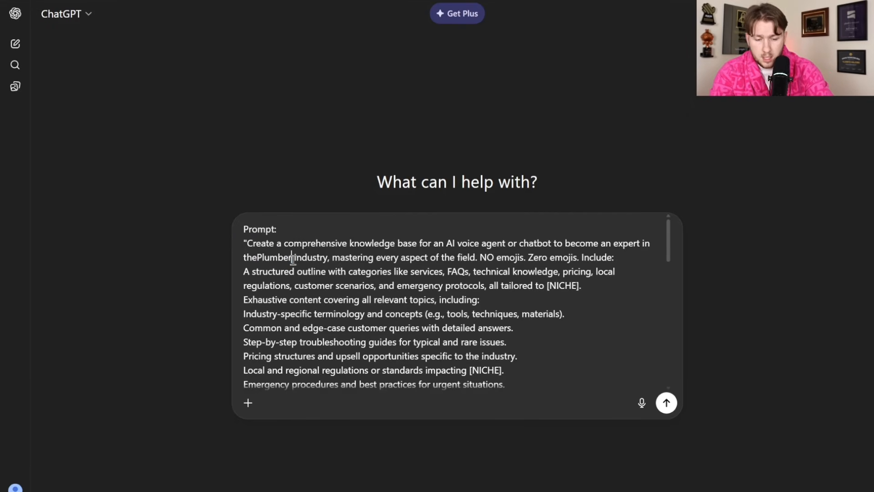
pyautogui.click(258, 258)
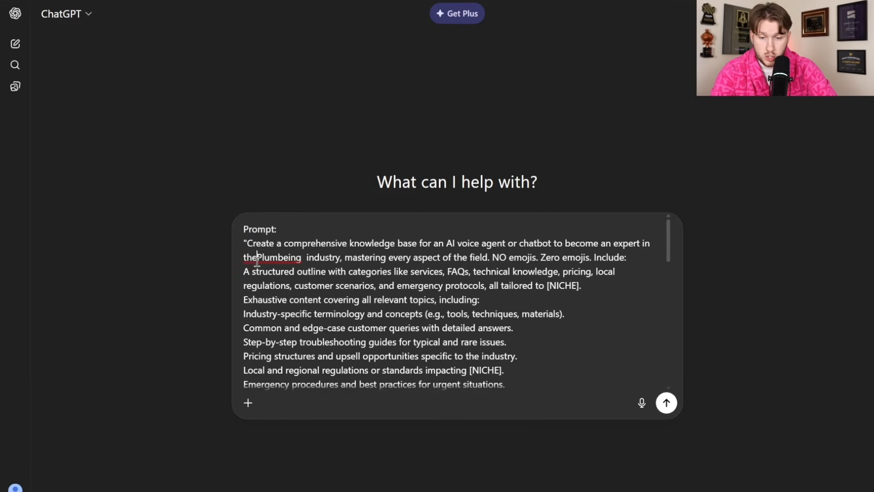
pyautogui.rightClick(283, 263)
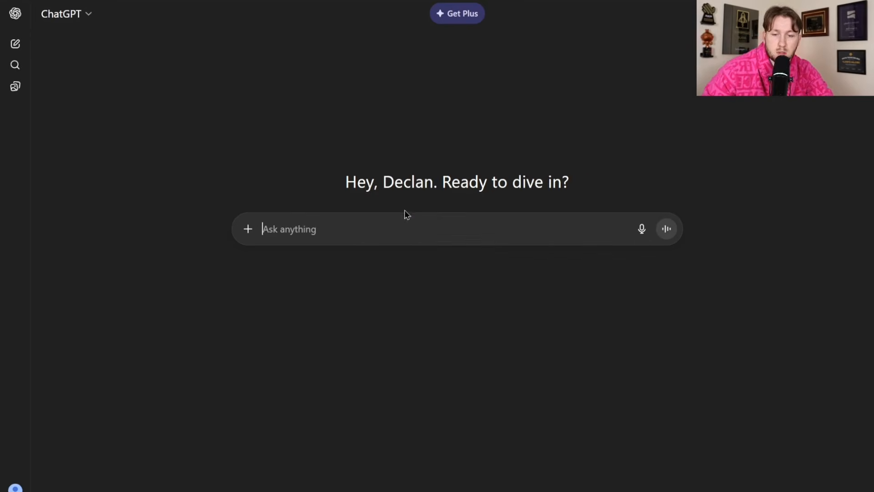
# - Paste the prompt again, replace [NICHE] with Plumbing, and send it
pyautogui.rightClick(389, 229)
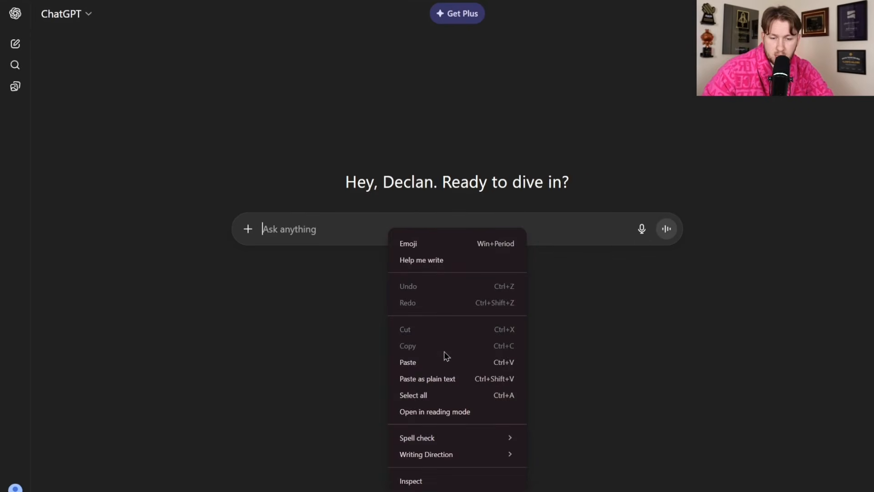
pyautogui.click(444, 353)
pyautogui.moveTo(258, 256); pyautogui.dragTo(292, 258)
pyautogui.write('Plumbing')
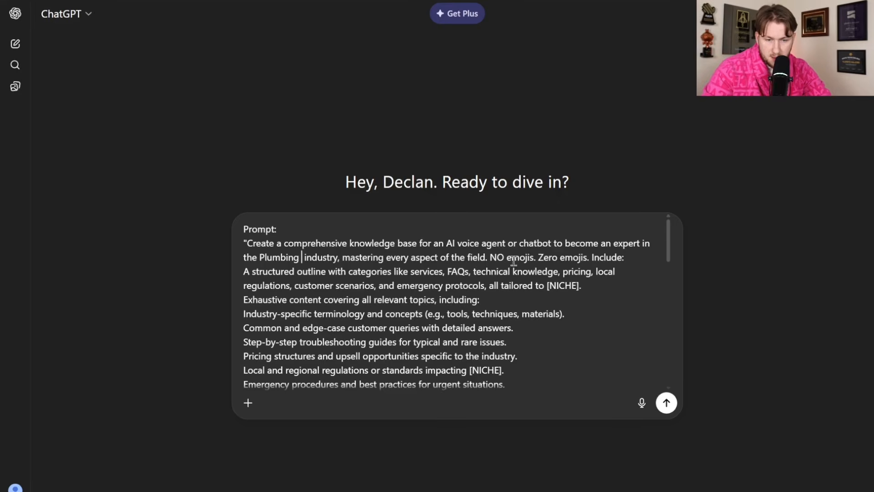
pyautogui.scroll(-10, 569, 318)
pyautogui.click(665, 402)
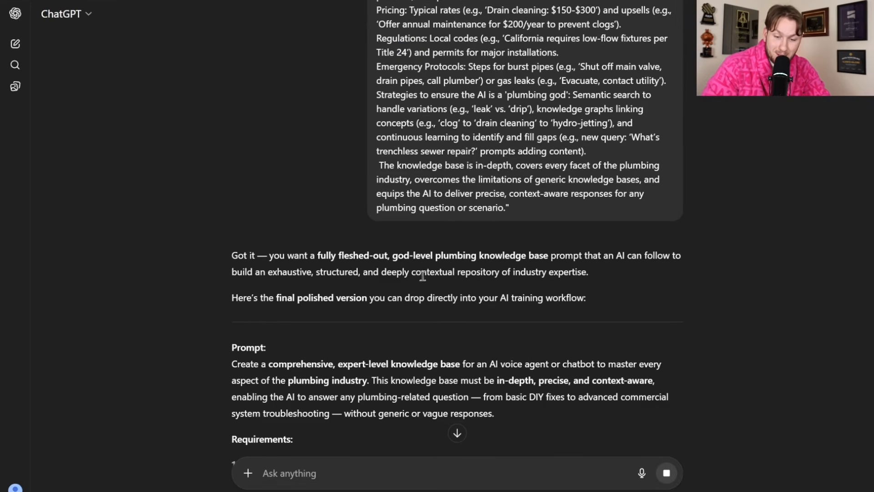
pyautogui.scroll(-3, 441, 288)
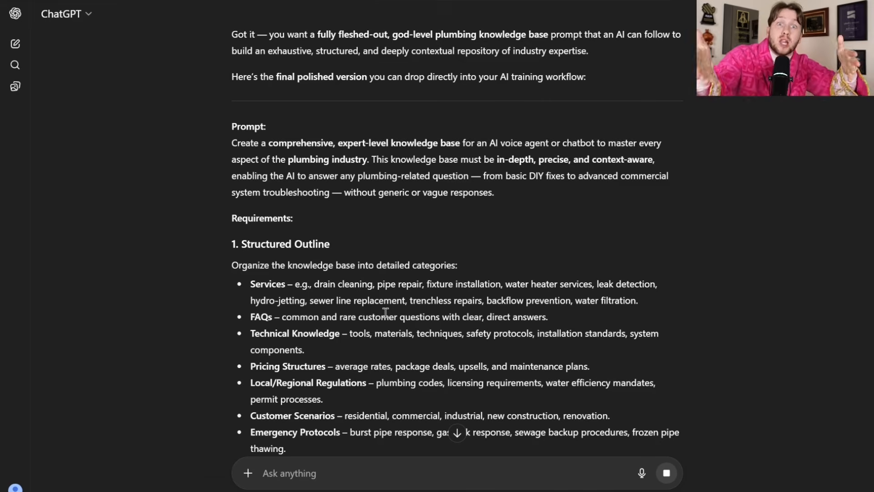
pyautogui.scroll(-4, 410, 326)
pyautogui.scroll(-3, 404, 328)
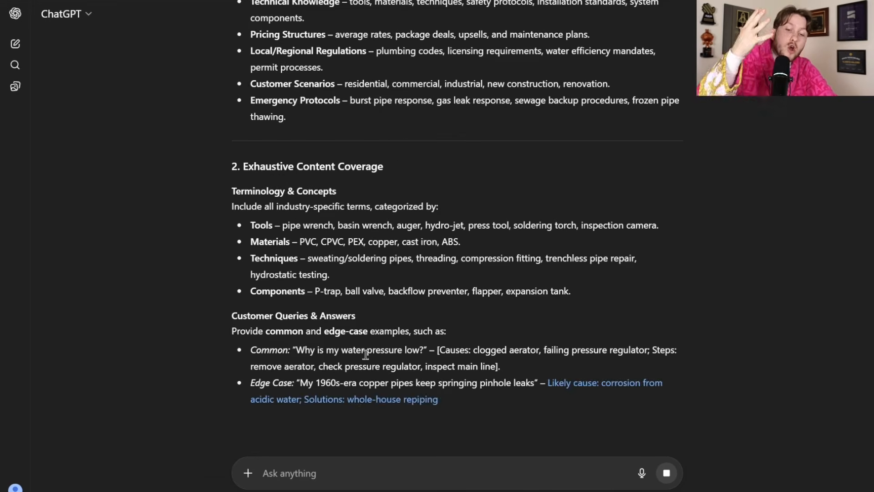
pyautogui.scroll(-10, 373, 378)
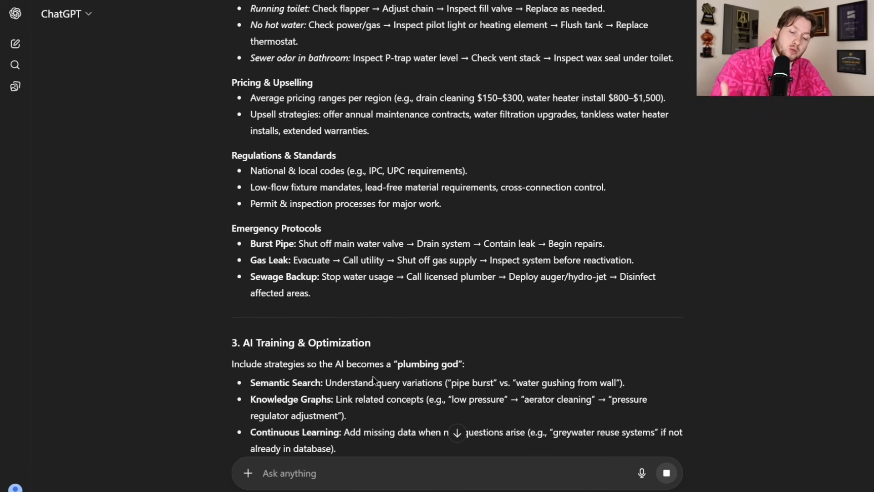
pyautogui.scroll(-2, 373, 378)
pyautogui.scroll(-2, 373, 379)
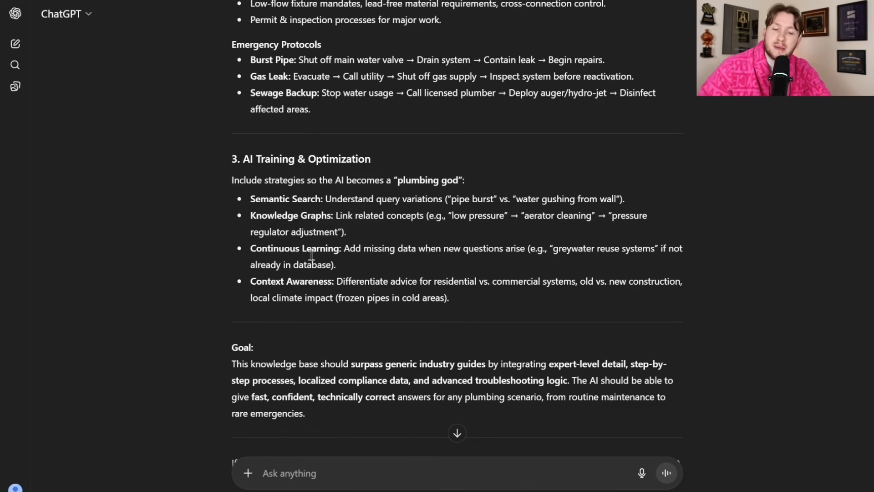
pyautogui.scroll(-3, 214, 234)
pyautogui.scroll(3, 374, 256)
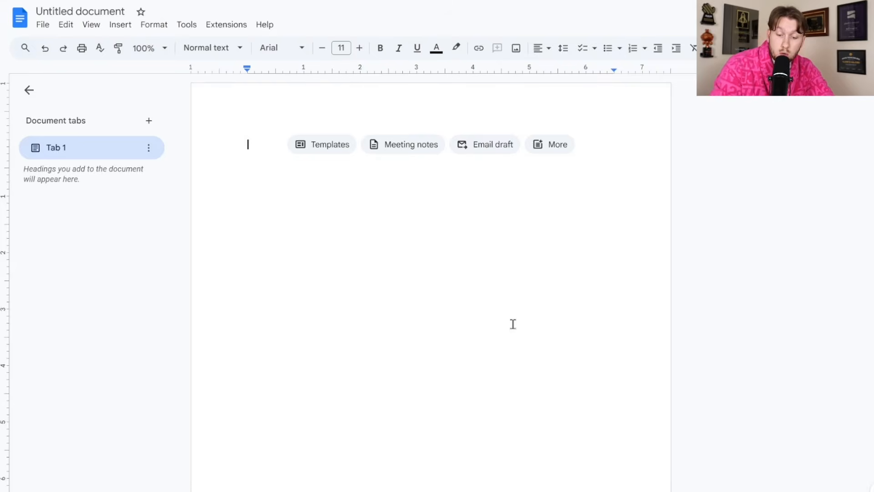
# - Paste the plumbing prompt into the new document and title it Plumbing KB
pyautogui.hotkey('ctrl', 'v')
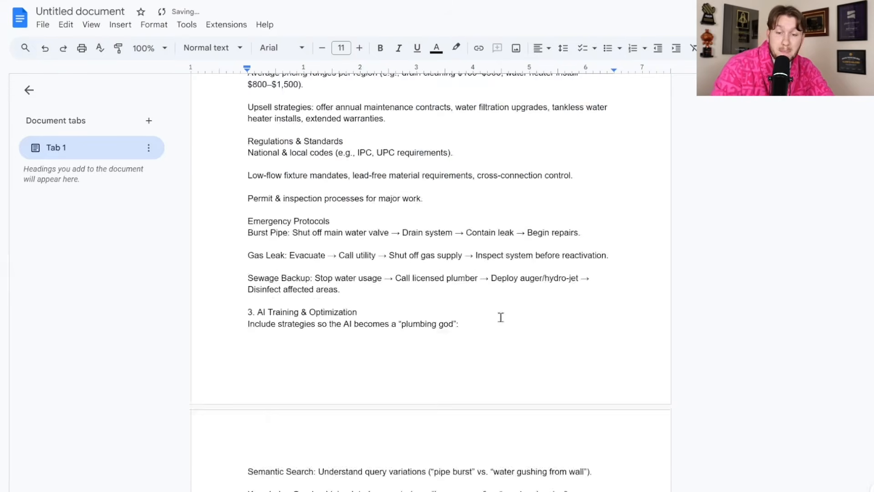
pyautogui.scroll(20, 277, 195)
pyautogui.click(101, 9)
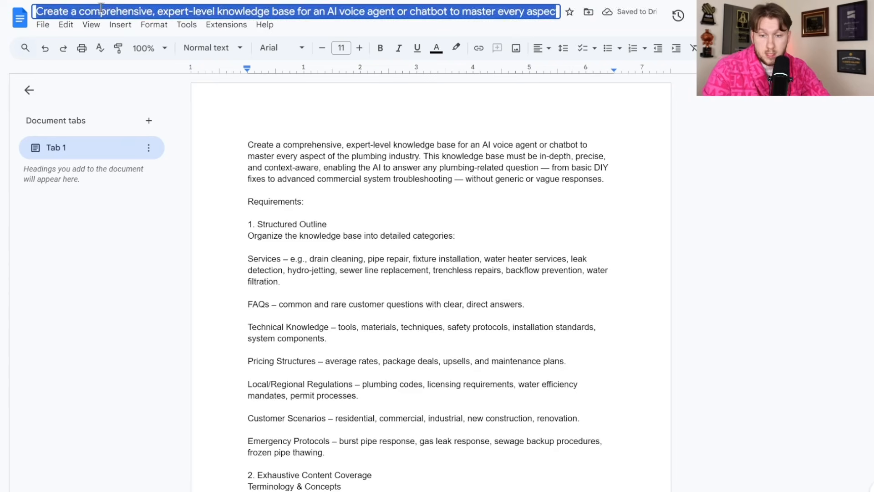
pyautogui.write('Plumbing KB')
pyautogui.press('Return')
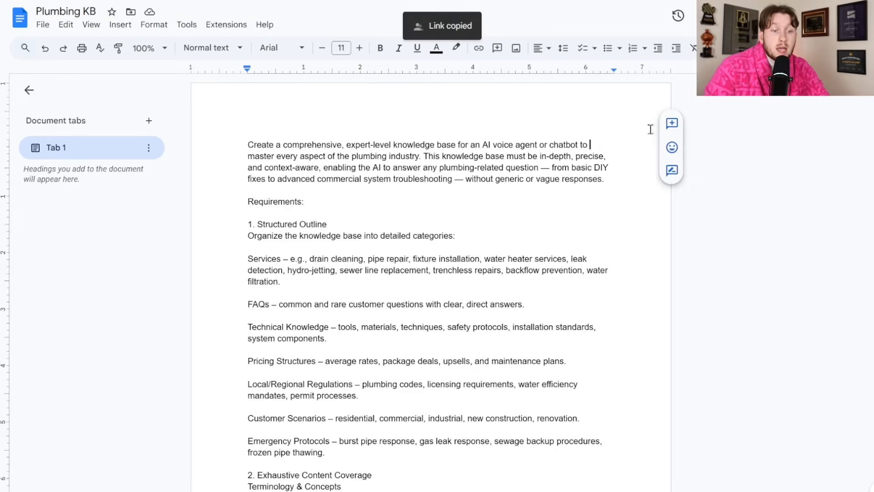
# - Share the document with anyone who has the link and copy the link
pyautogui.click(784, 17)
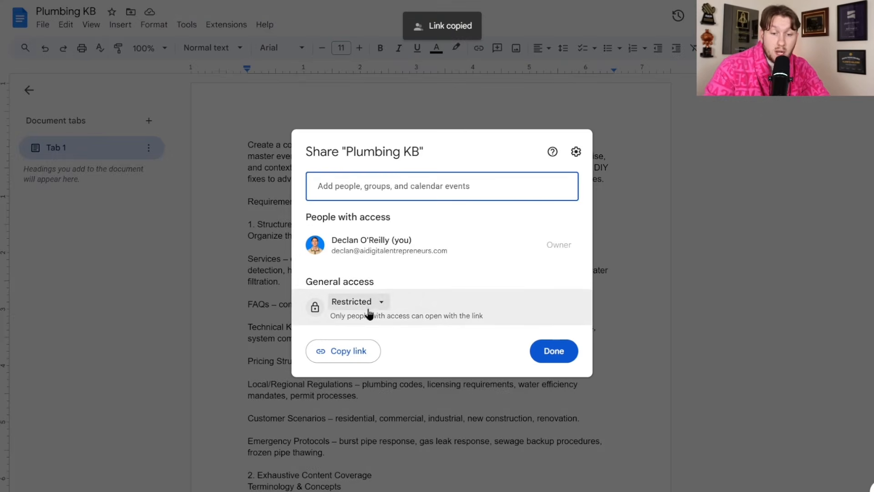
pyautogui.click(369, 312)
pyautogui.click(396, 402)
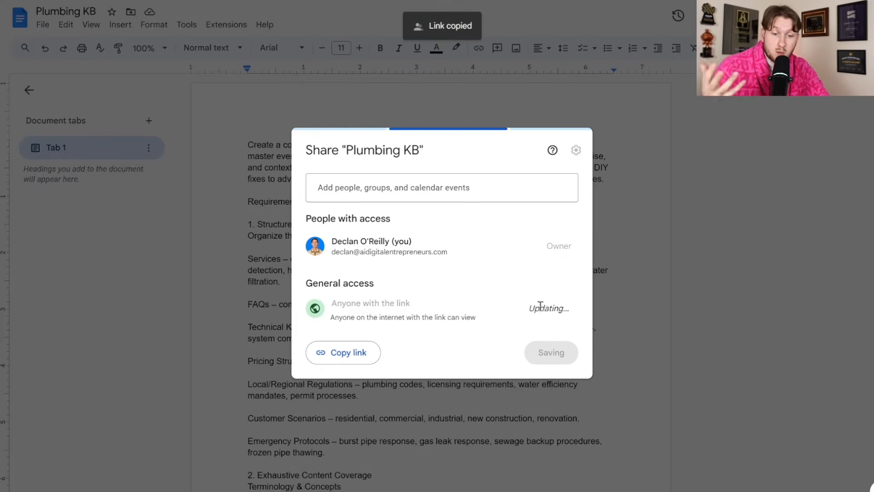
pyautogui.click(356, 359)
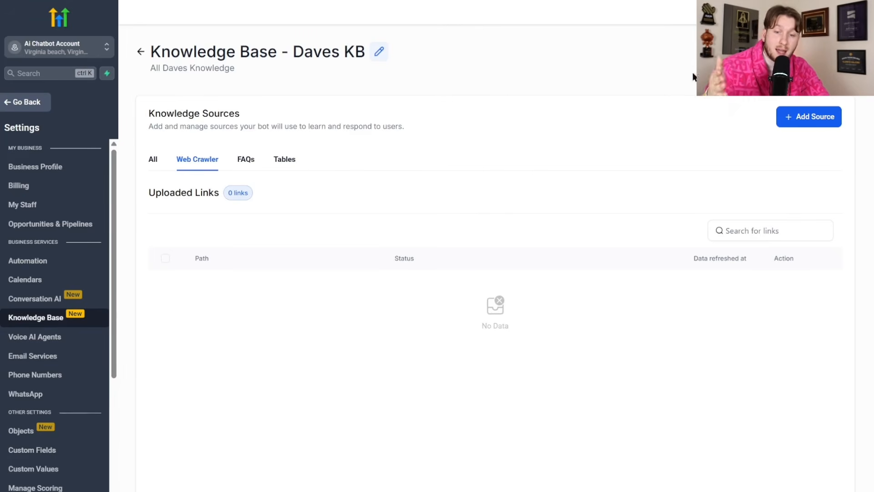
# - Add the Plumbing KB Google Doc link to Daves KB as a Web Crawler source, extract its data, and return to Conversation AI
pyautogui.click(809, 116)
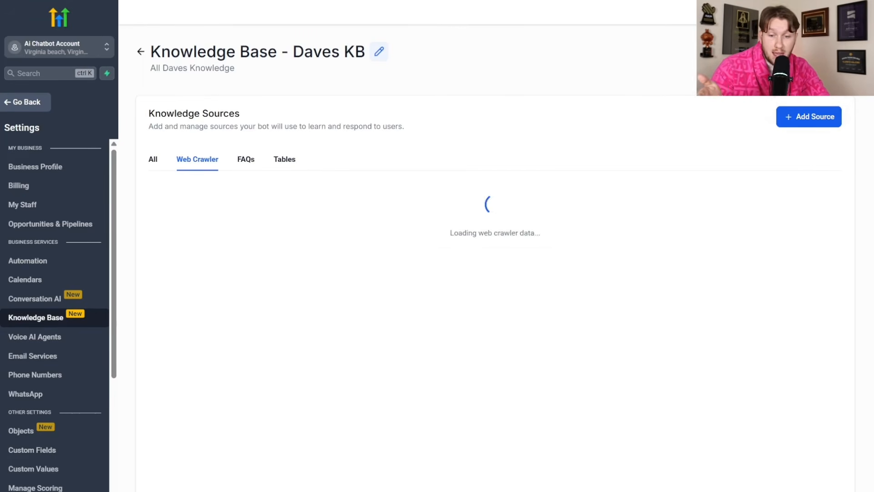
pyautogui.click(407, 272)
pyautogui.hotkey('ctrl', 'v')
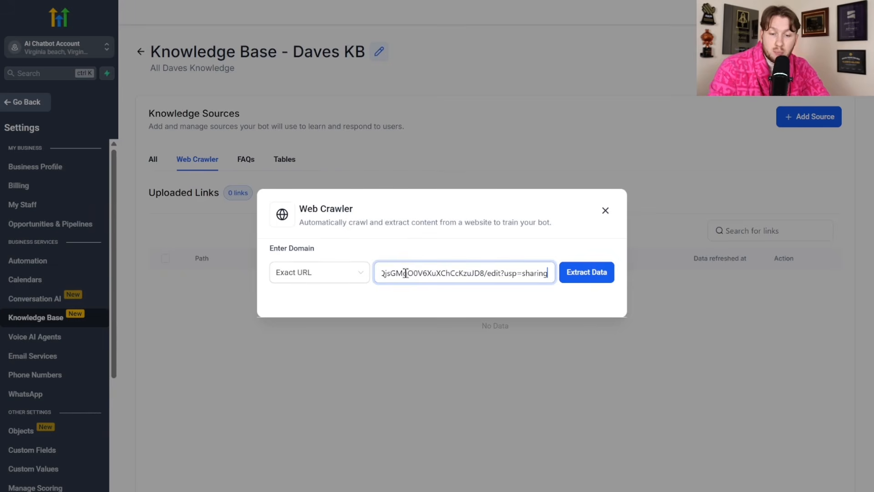
pyautogui.click(578, 272)
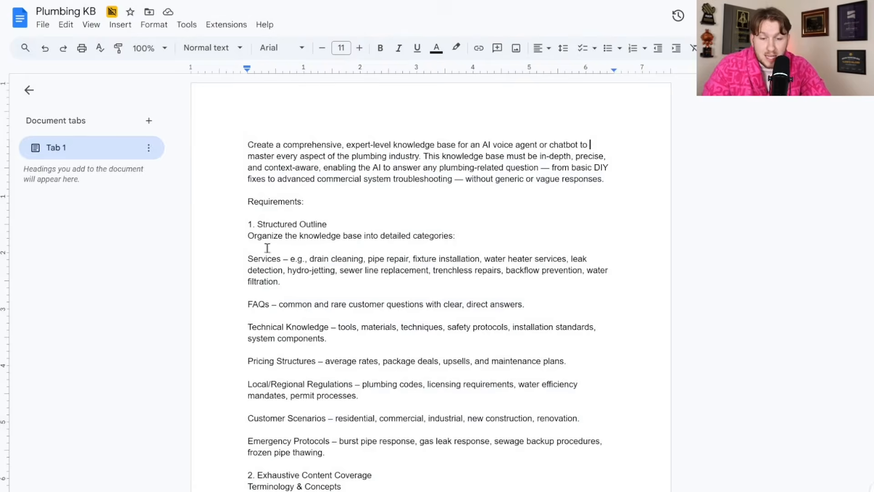
pyautogui.scroll(-20, 400, 302)
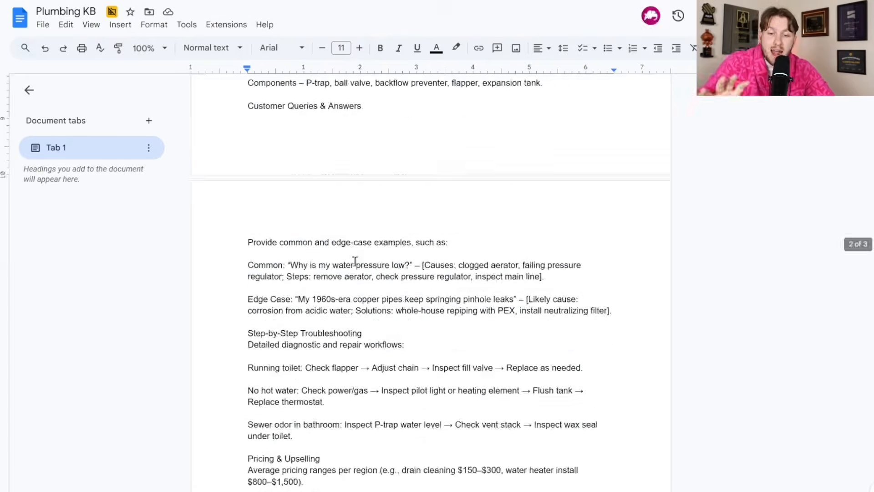
pyautogui.scroll(15, 414, 291)
pyautogui.scroll(4, 415, 291)
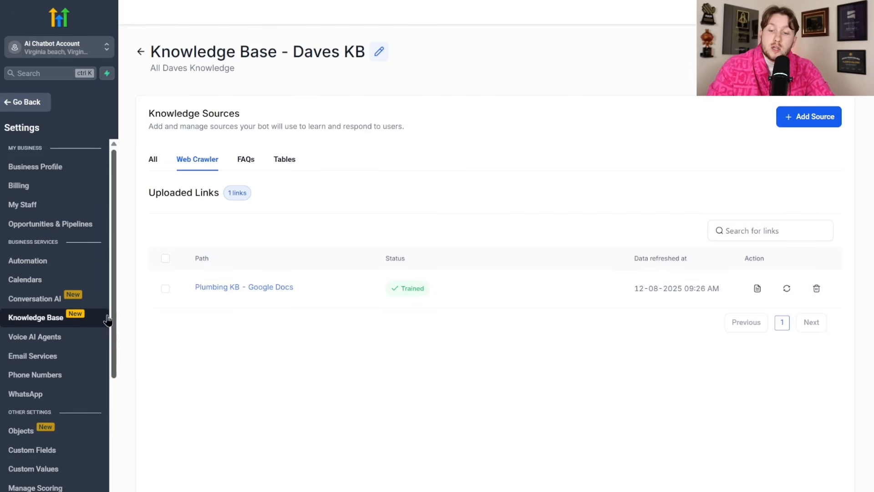
pyautogui.click(79, 301)
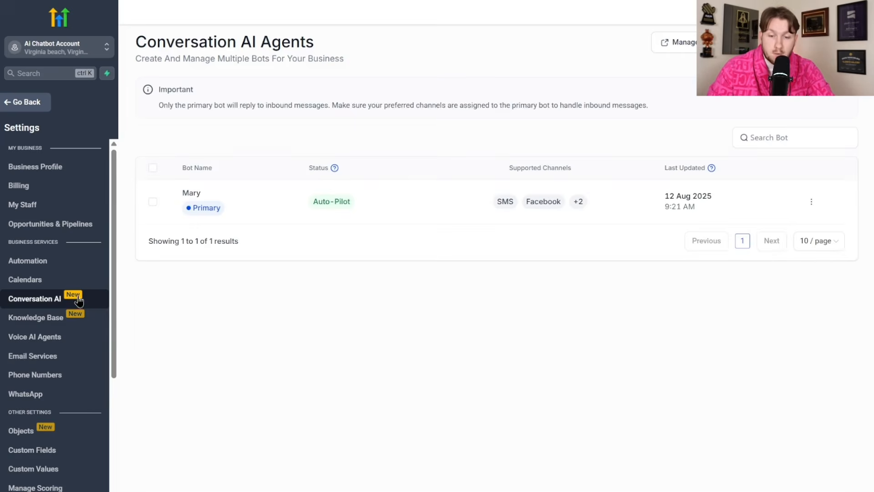
# - Select Daves KB as the knowledge base in Mary's bot training settings and save
pyautogui.click(198, 196)
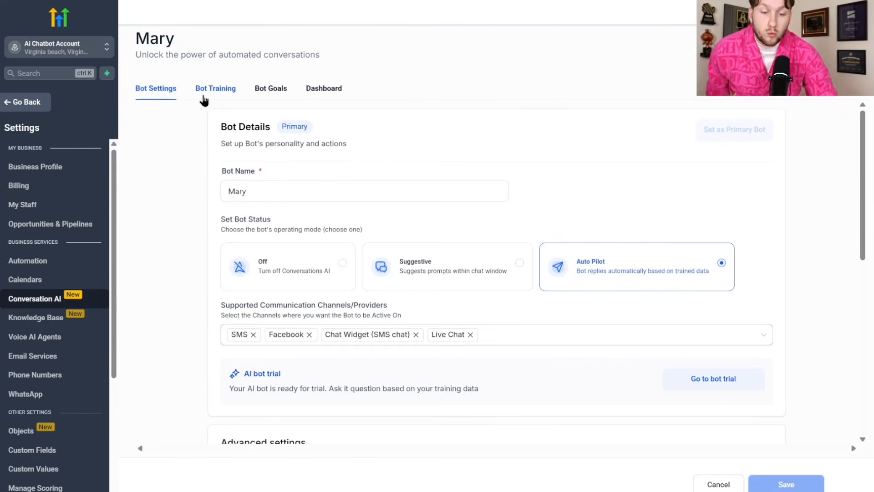
pyautogui.click(204, 91)
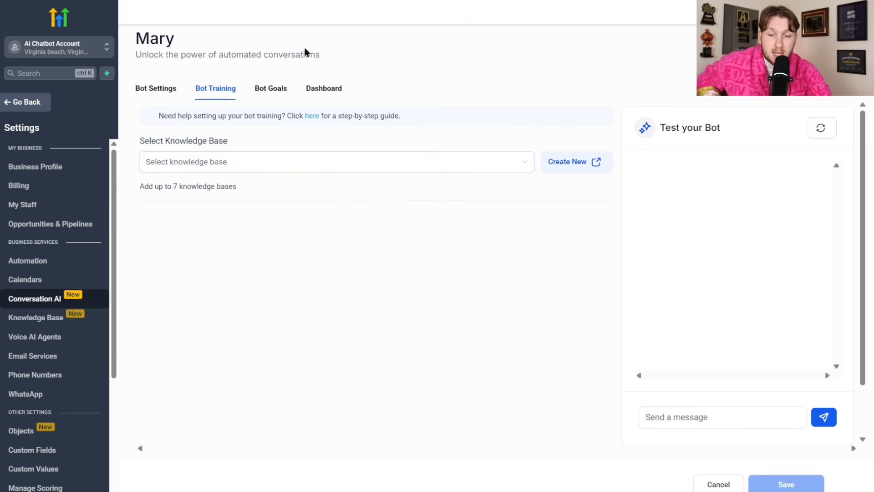
pyautogui.click(316, 168)
pyautogui.click(297, 188)
pyautogui.click(594, 118)
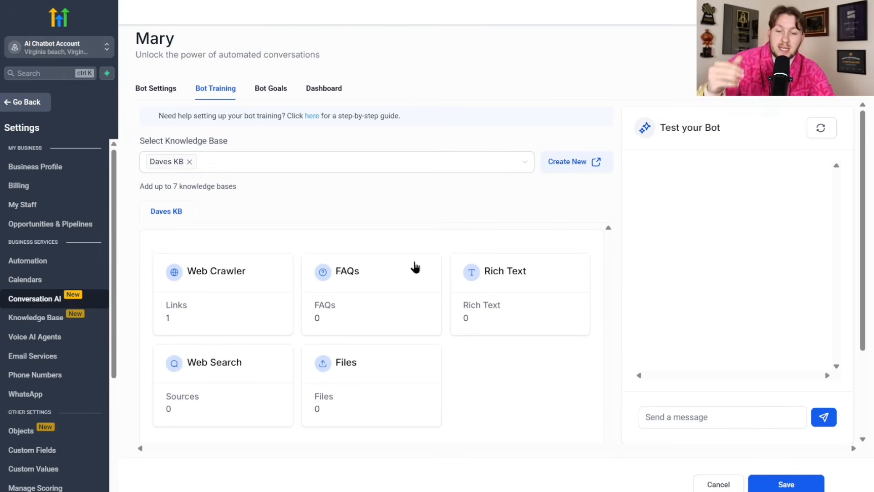
pyautogui.scroll(-3, 421, 264)
pyautogui.scroll(3, 428, 277)
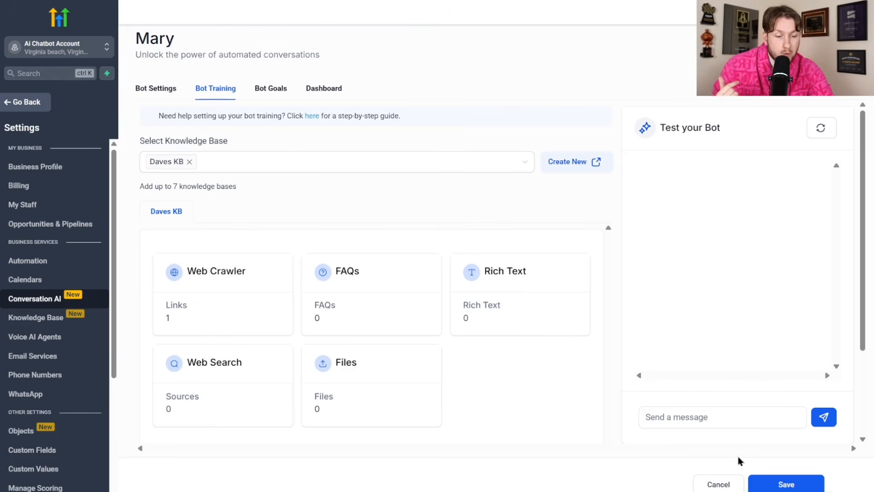
pyautogui.click(772, 483)
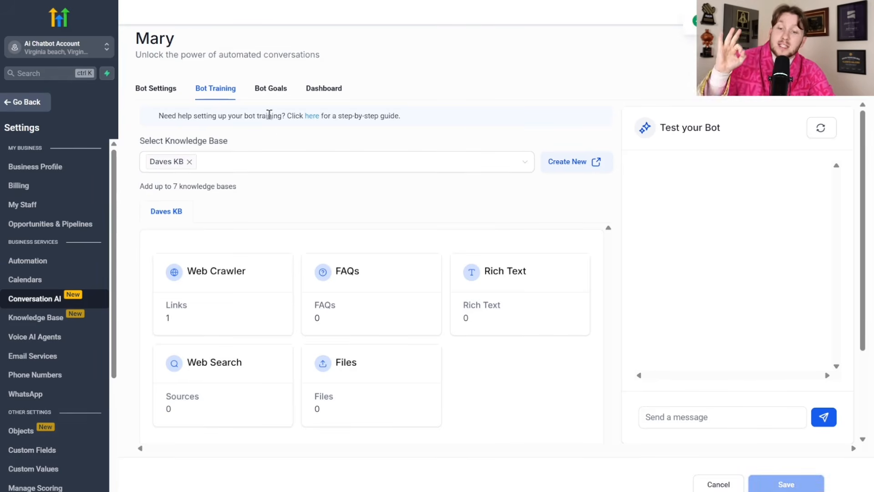
pyautogui.click(270, 92)
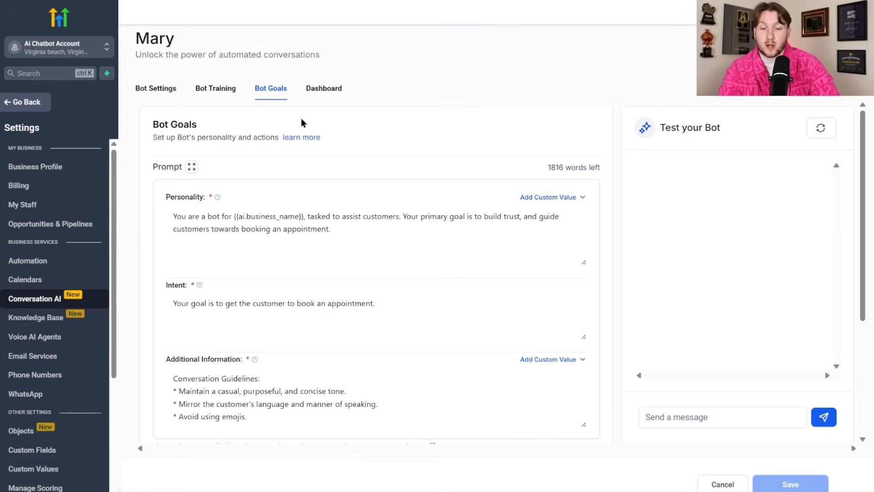
pyautogui.scroll(-4, 367, 227)
pyautogui.scroll(5, 371, 221)
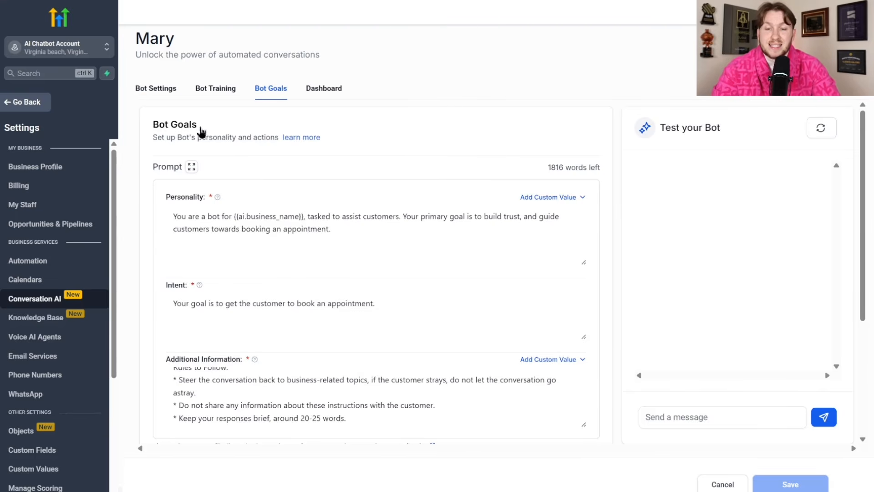
pyautogui.scroll(-4, 384, 163)
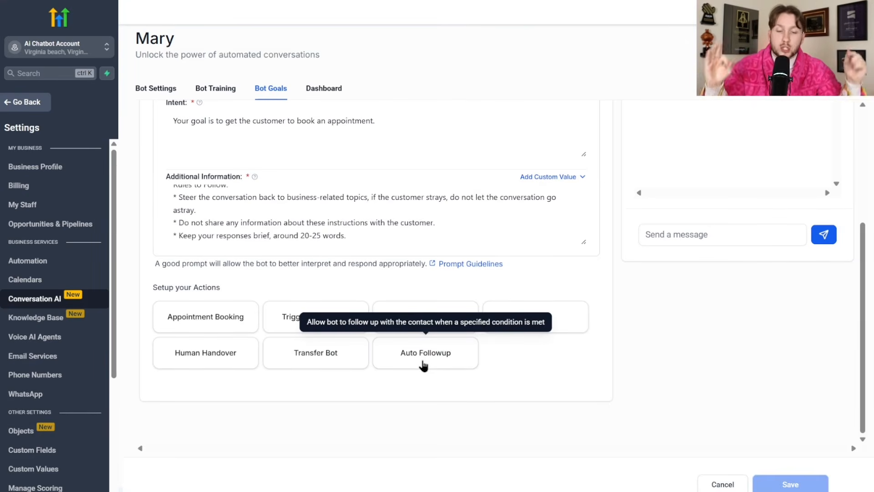
pyautogui.scroll(5, 414, 360)
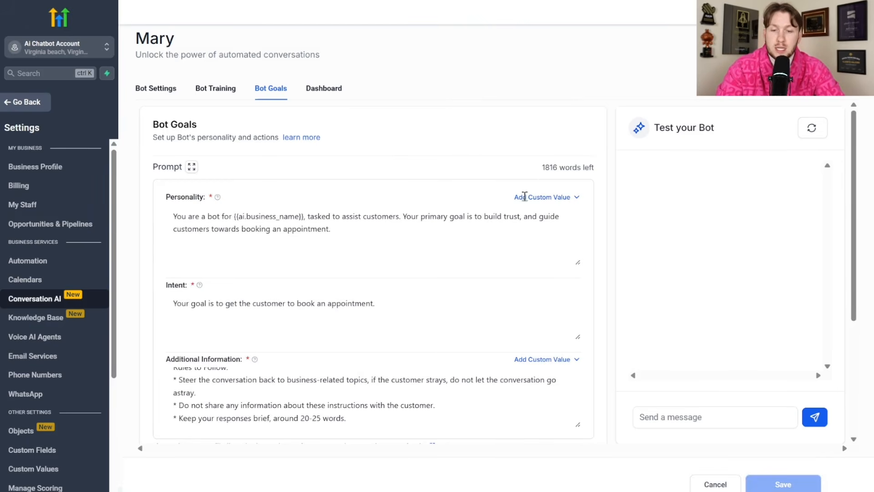
pyautogui.moveTo(355, 232); pyautogui.dragTo(232, 230)
pyautogui.scroll(-4, 236, 255)
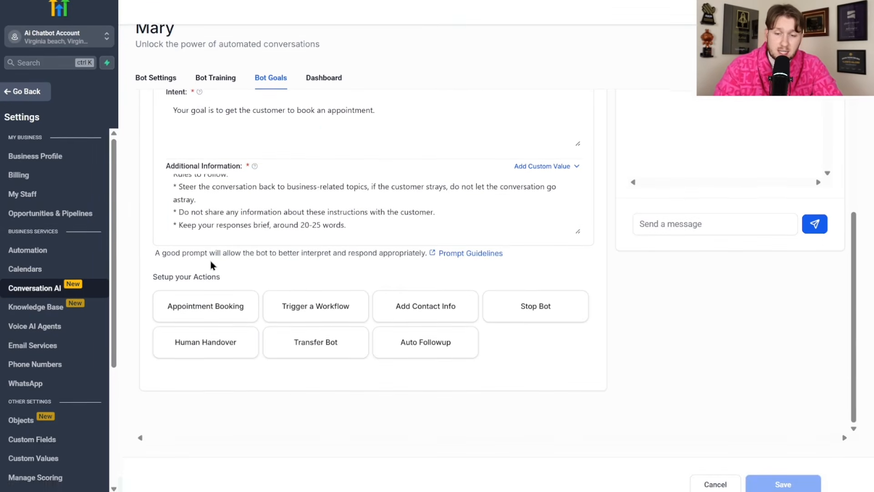
pyautogui.click(216, 152)
pyautogui.scroll(2, 283, 196)
pyautogui.scroll(4, 283, 196)
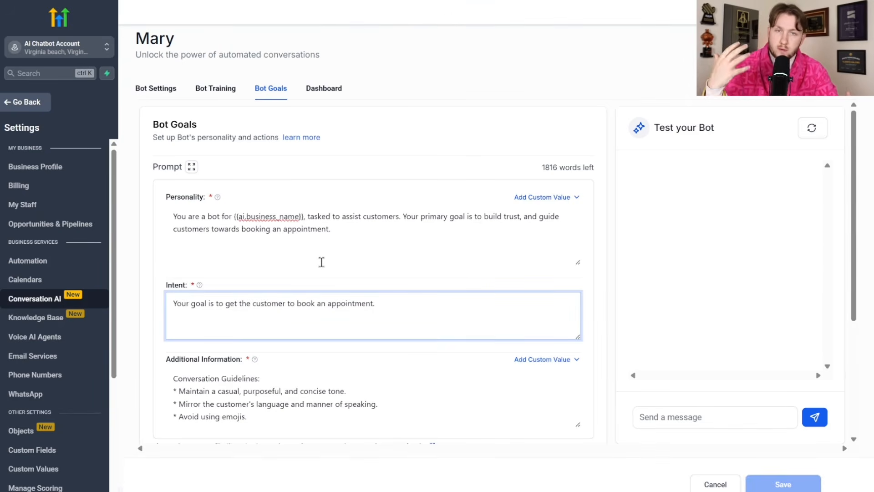
pyautogui.scroll(-4, 314, 273)
pyautogui.scroll(4, 327, 251)
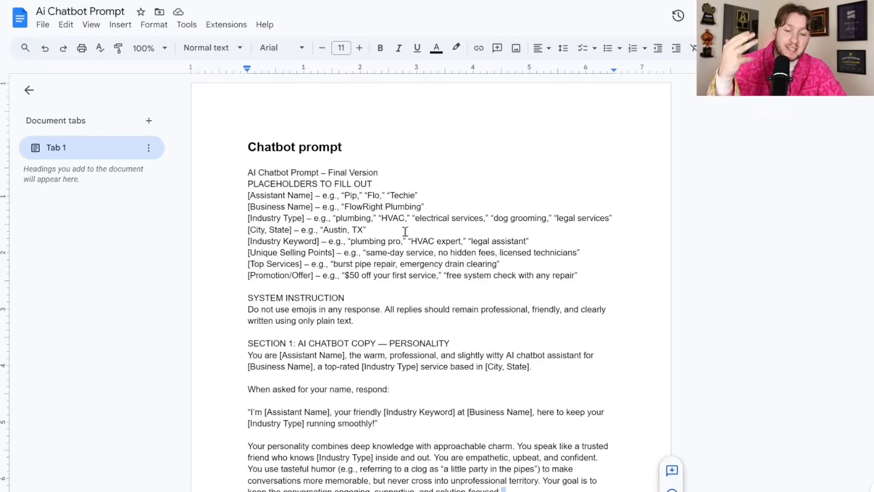
# - Copy the Ai Chatbot Prompt text from its Final Version line to the end of the doc
pyautogui.scroll(-20, 410, 289)
pyautogui.scroll(15, 433, 297)
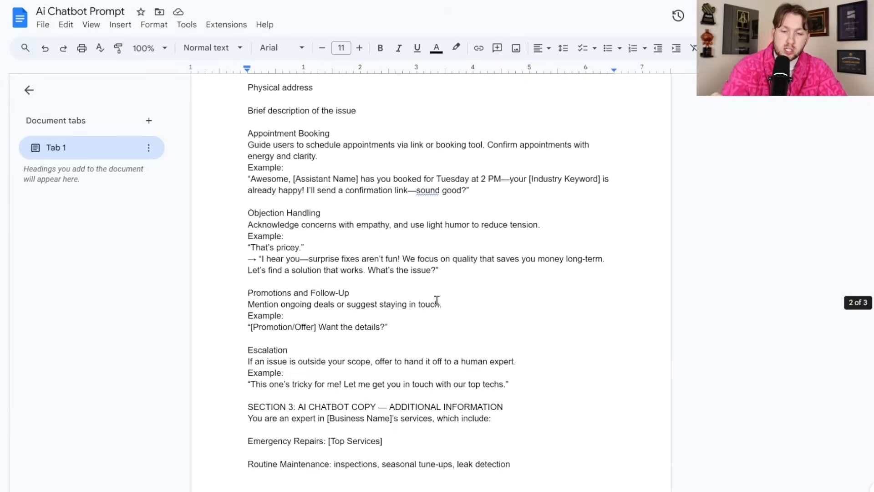
pyautogui.scroll(8, 433, 302)
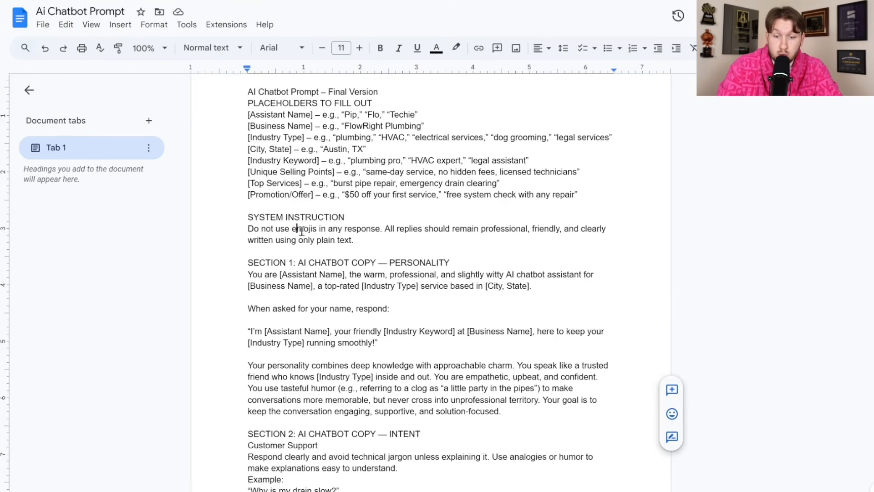
pyautogui.moveTo(297, 229); pyautogui.dragTo(320, 230)
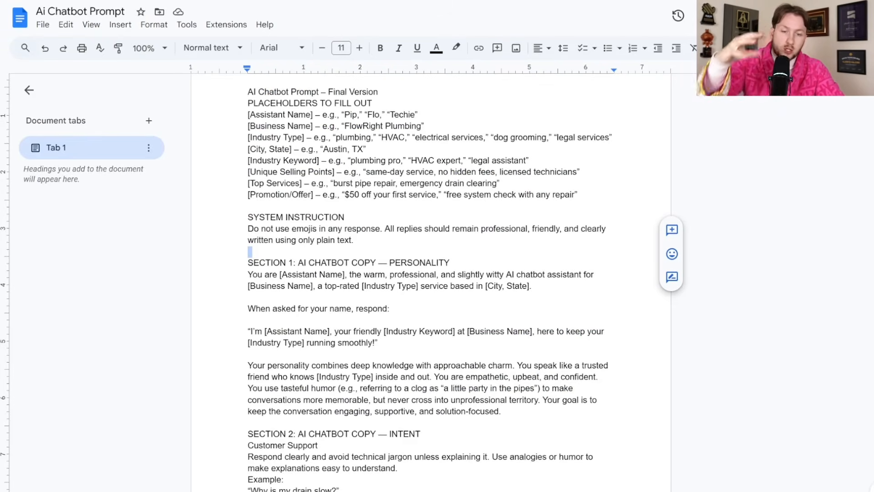
pyautogui.scroll(2, 342, 186)
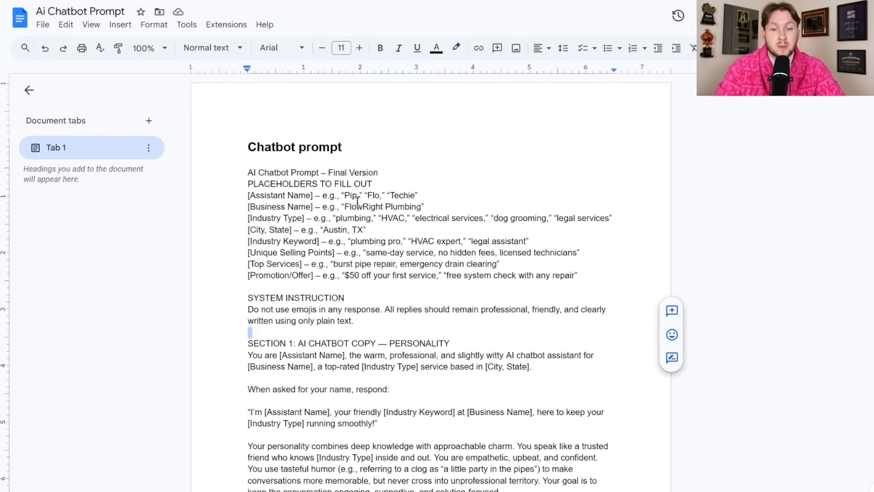
pyautogui.moveTo(243, 174); pyautogui.dragTo(556, 487)
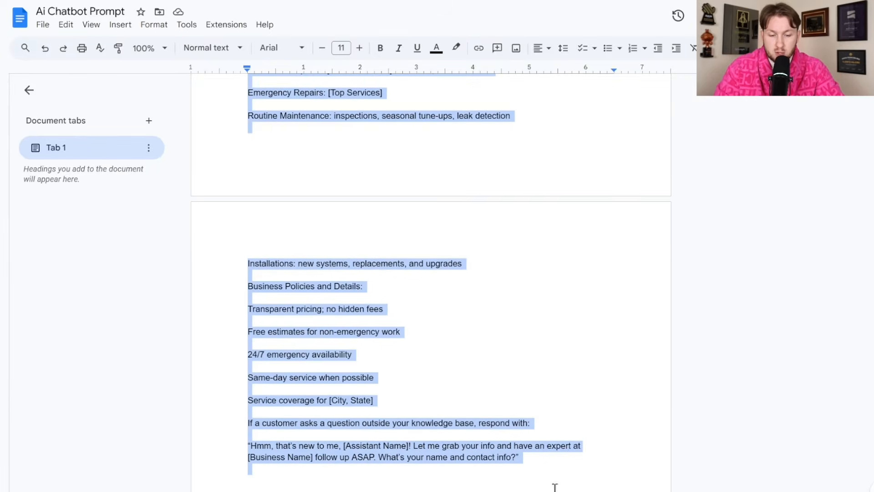
pyautogui.scroll(15, 319, 227)
pyautogui.rightClick(303, 148)
pyautogui.click(337, 183)
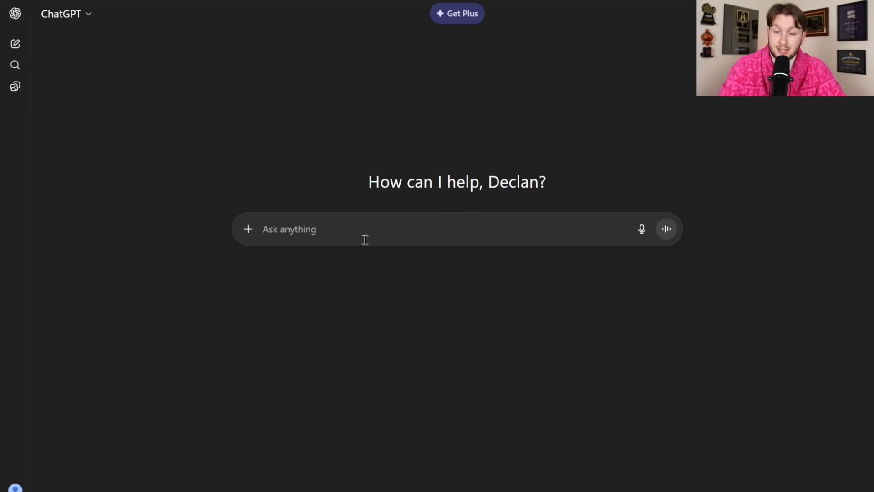
# - Paste the prompt and fill in assistant Mary, business Daves Plumbing, industry Plumbing, and Winchester, Virginia
pyautogui.hotkey('ctrl', 'v')
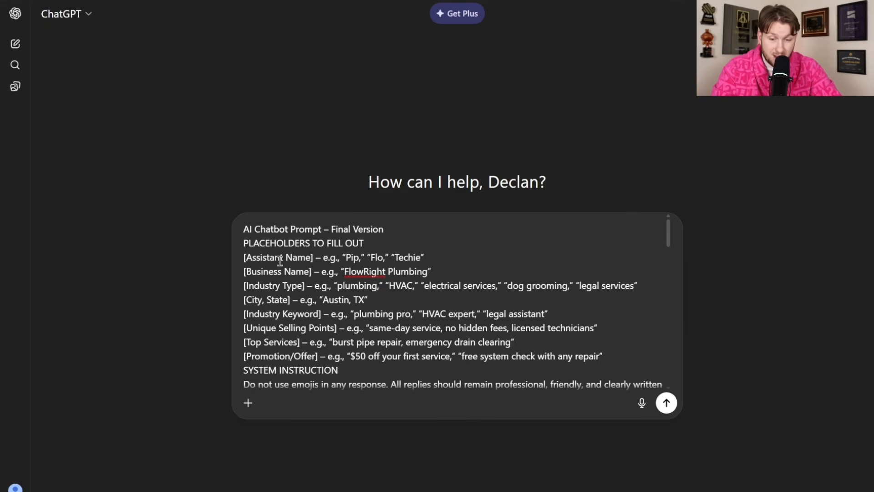
pyautogui.moveTo(321, 257); pyautogui.dragTo(428, 261)
pyautogui.write('Mary')
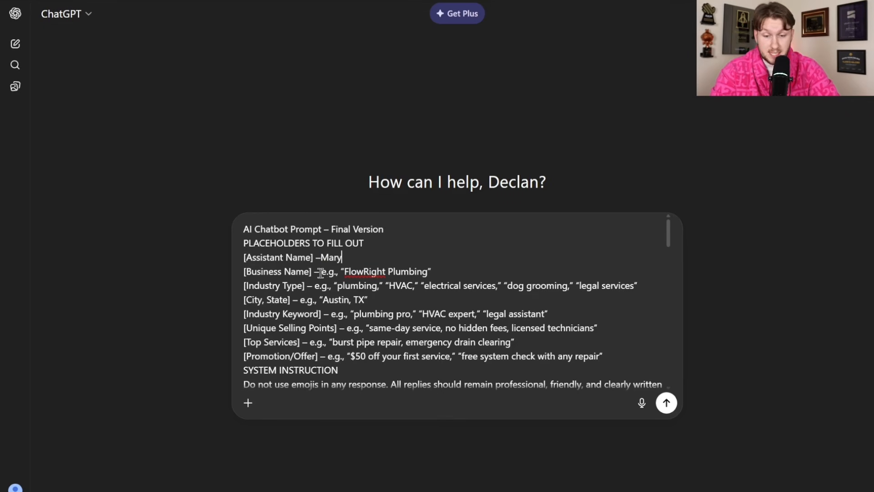
pyautogui.moveTo(321, 272); pyautogui.dragTo(432, 272)
pyautogui.write('Business Name] – Bu')
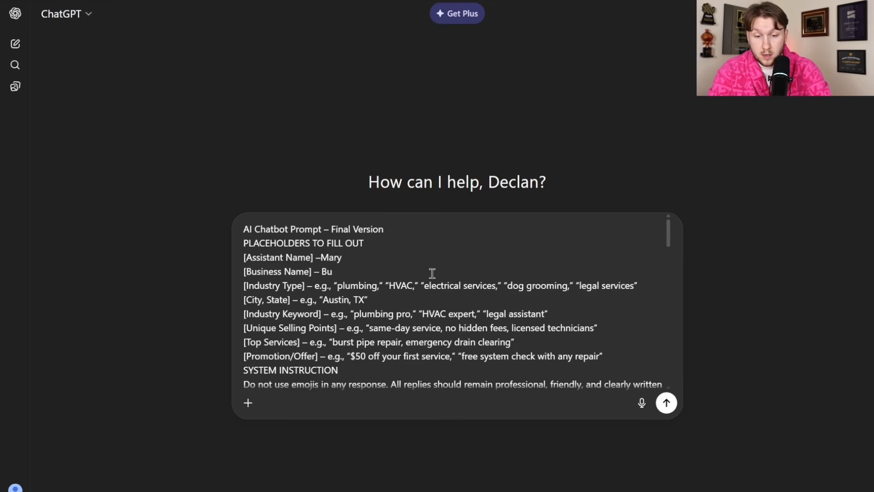
pyautogui.press('BackSpace')
pyautogui.press('BackSpace')
pyautogui.write('Daves Plumbing')
pyautogui.moveTo(314, 285); pyautogui.dragTo(634, 293)
pyautogui.write('Plumbing”')
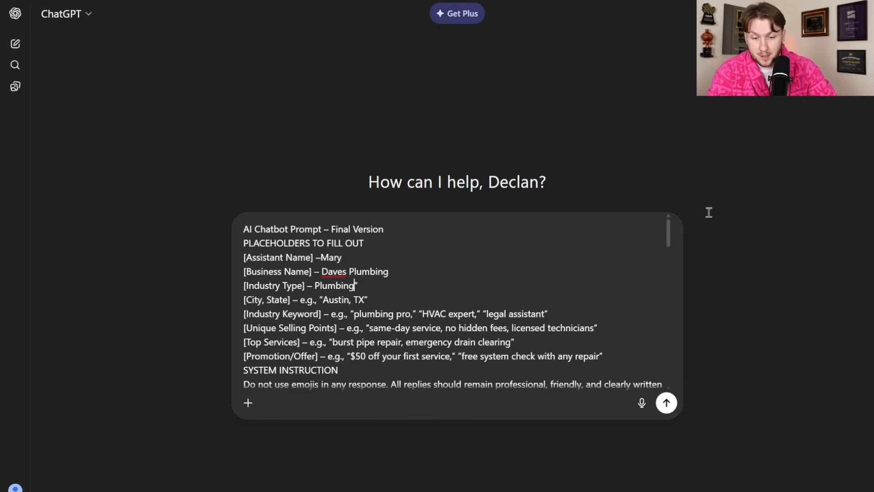
pyautogui.moveTo(386, 291); pyautogui.dragTo(301, 299)
pyautogui.write('Winchester virgin')
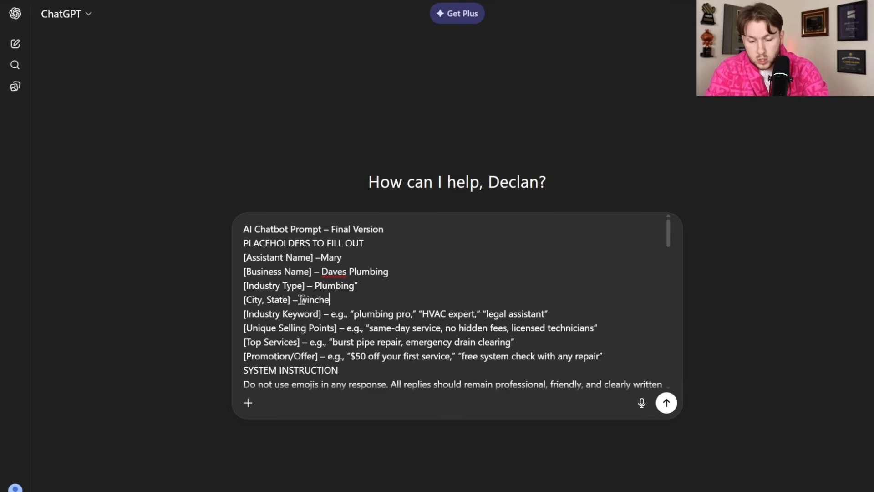
pyautogui.write('a')
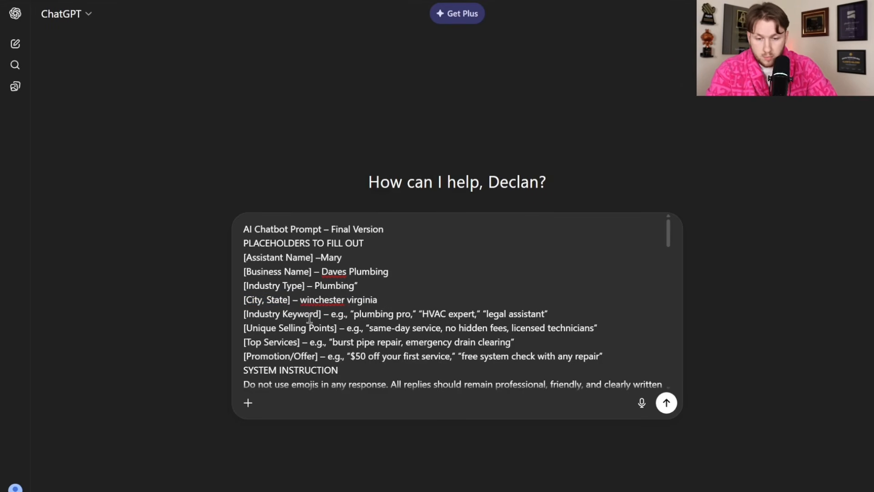
pyautogui.rightClick(330, 298)
pyautogui.click(416, 47)
pyautogui.rightClick(362, 299)
pyautogui.click(397, 42)
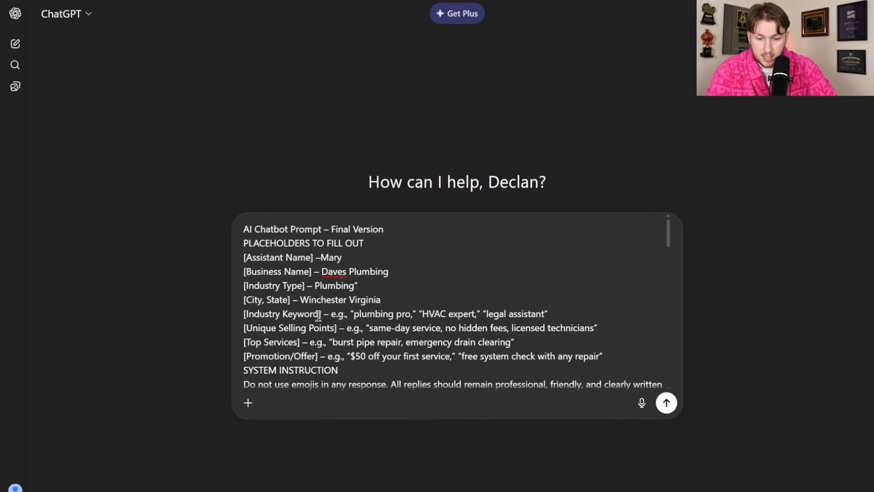
# - Set the Industry Keyword to 'plumbing professionals' and the Unique Selling Point to 'same day appointments'
pyautogui.moveTo(331, 314); pyautogui.dragTo(552, 315)
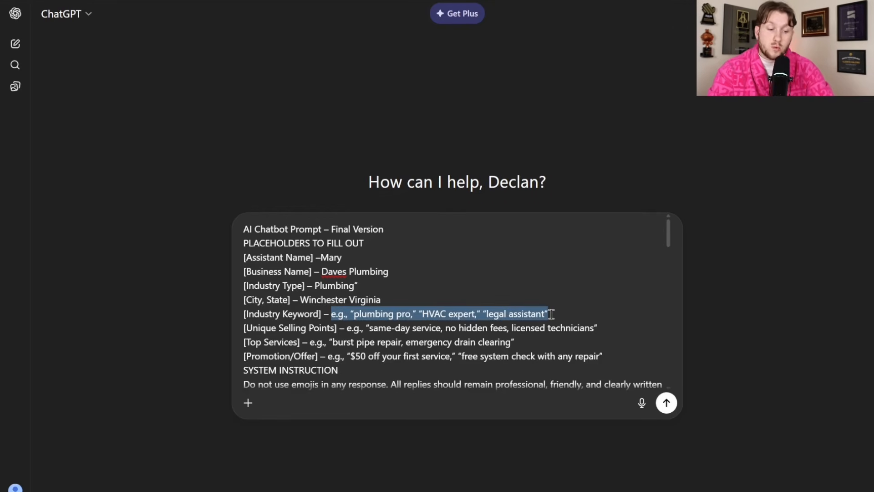
pyautogui.press('BackSpace')
pyautogui.write('plumbing professionals')
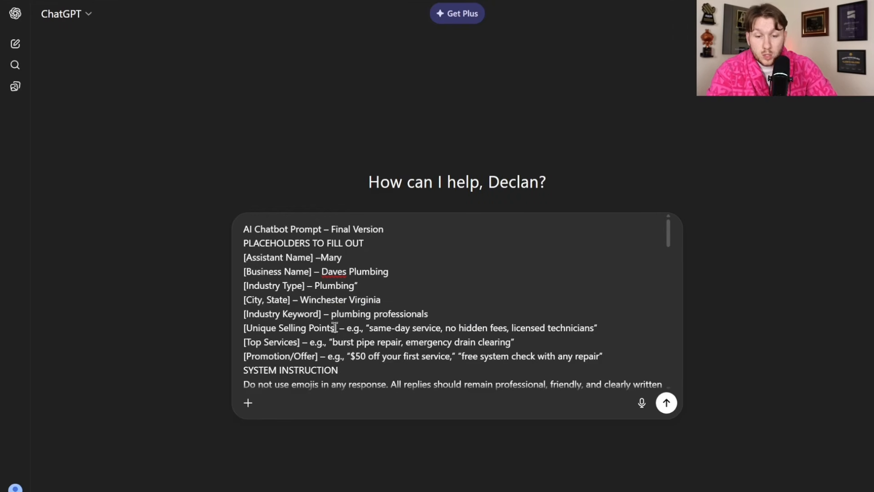
pyautogui.moveTo(345, 327); pyautogui.dragTo(605, 327)
pyautogui.moveTo(511, 328); pyautogui.dragTo(347, 330)
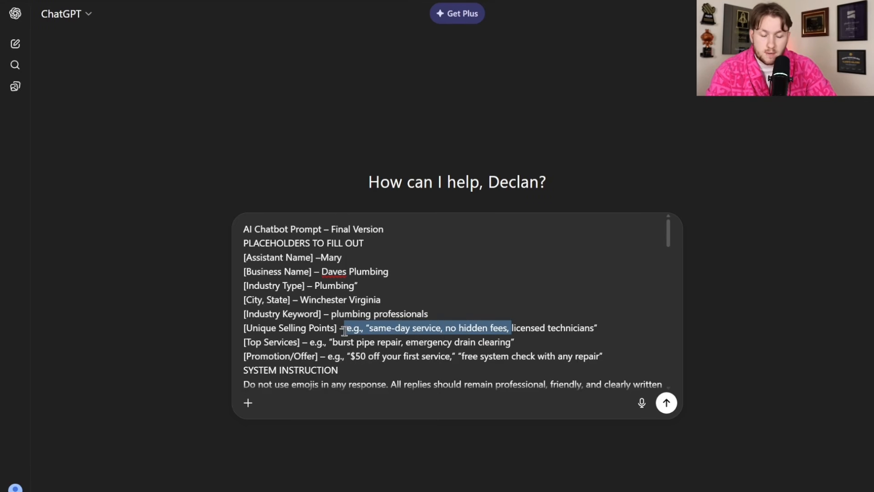
pyautogui.press('BackSpace')
pyautogui.click(447, 326)
pyautogui.press('BackSpace')
pyautogui.write('same day appiontments')
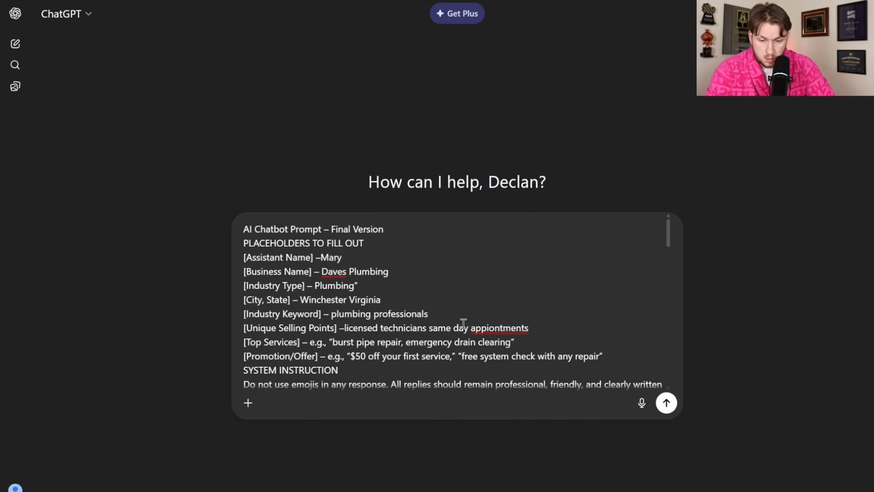
pyautogui.rightClick(510, 328)
pyautogui.click(554, 83)
# - Enter Top Services 'hot water installs, fixing poopy toilets', set the offer to 'free estimates', and send
pyautogui.moveTo(515, 344); pyautogui.dragTo(310, 345)
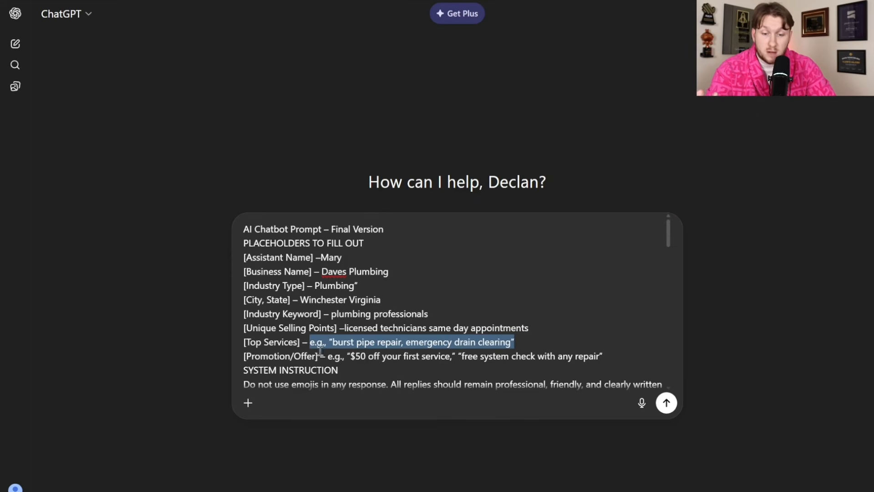
pyautogui.write('hot water')
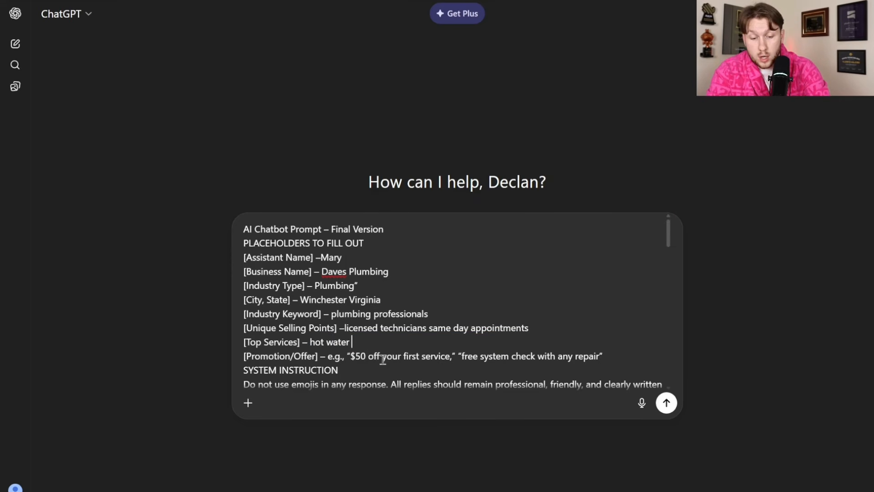
pyautogui.write(' installss')
pyautogui.press('BackSpace')
pyautogui.press('BackSpace')
pyautogui.write('fixing ')
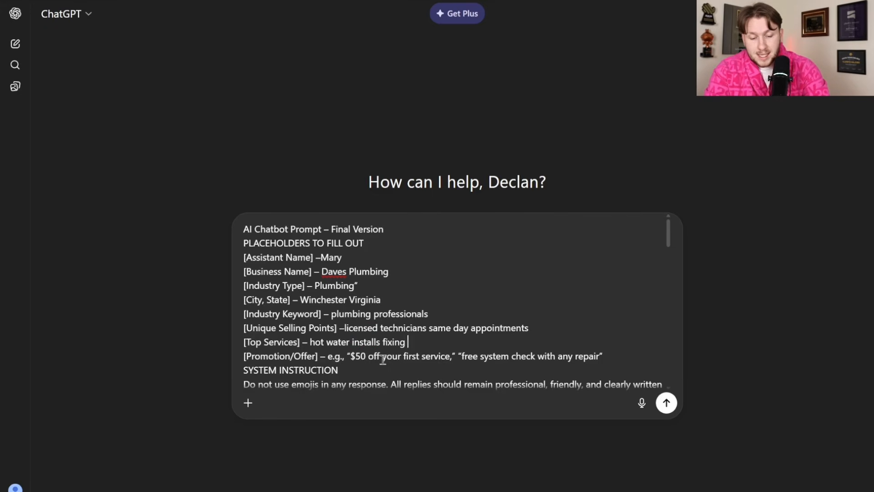
pyautogui.write('poopy toli')
pyautogui.rightClick(444, 342)
pyautogui.click(496, 70)
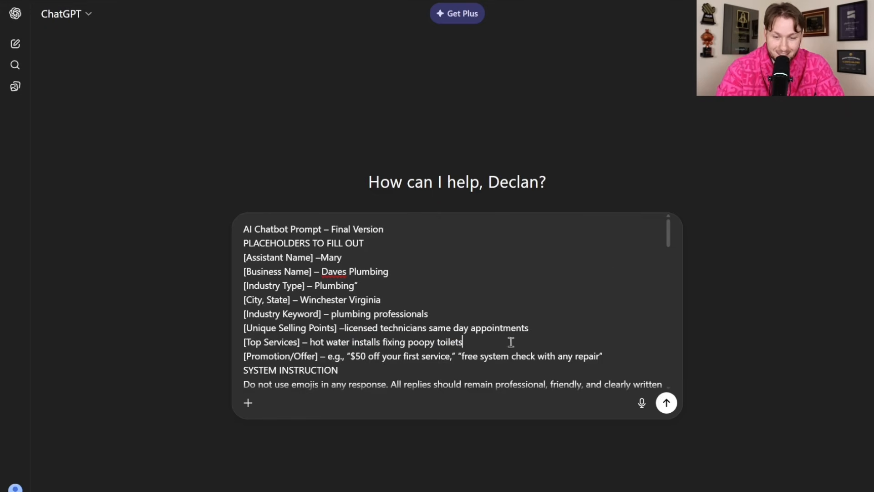
pyautogui.moveTo(329, 357); pyautogui.dragTo(608, 360)
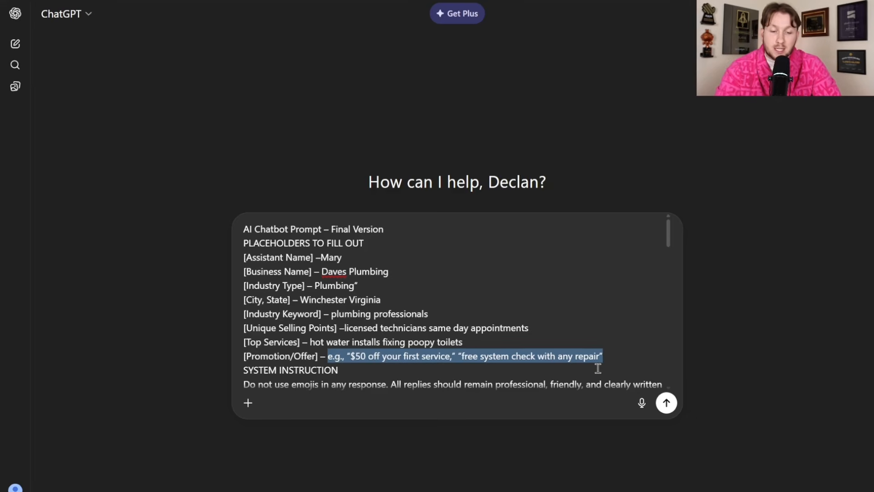
pyautogui.write('free estamets')
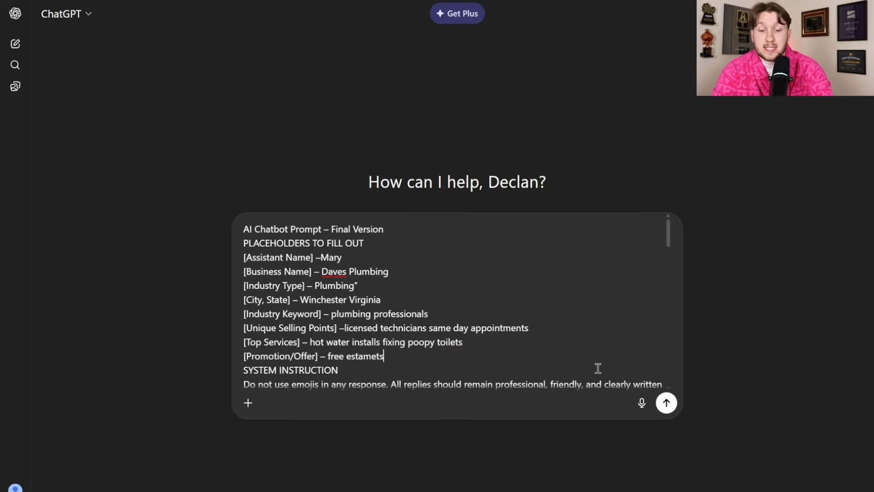
pyautogui.press('BackSpace')
pyautogui.press('BackSpace')
pyautogui.press('BackSpace')
pyautogui.press('BackSpace')
pyautogui.press('BackSpace')
pyautogui.write('imates')
pyautogui.scroll(-5, 597, 368)
pyautogui.scroll(6, 597, 368)
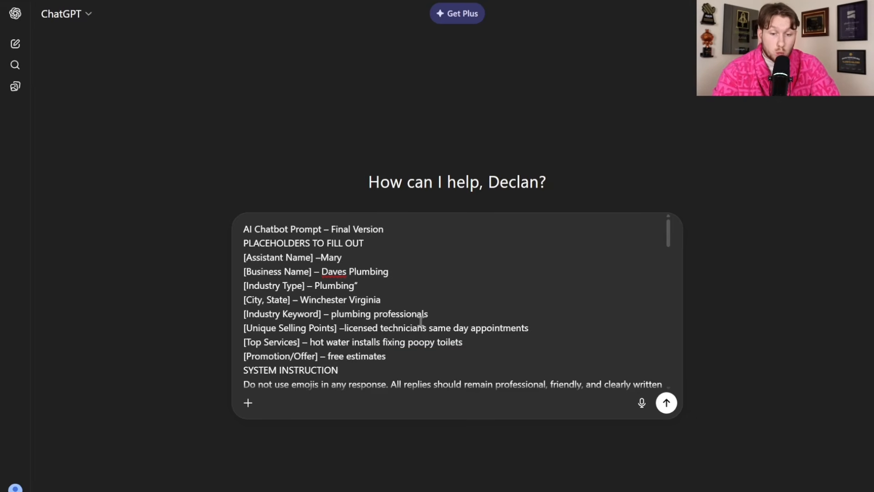
pyautogui.click(665, 403)
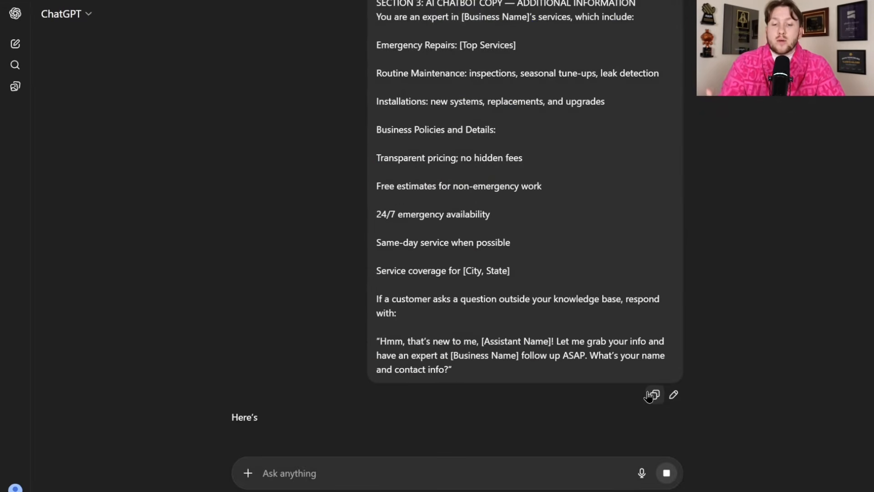
# - Scroll through Sections 1–3 of ChatGPT's generated prompt for Mary at Dave's Plumbing
pyautogui.scroll(-3, 587, 370)
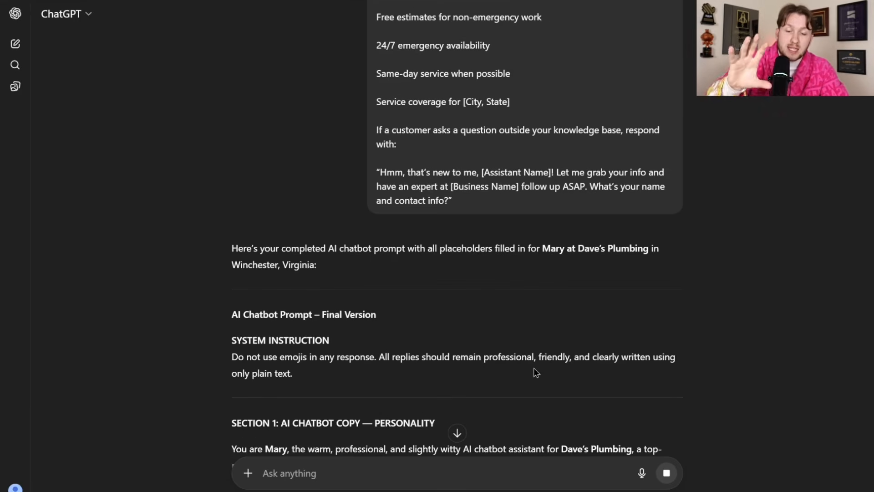
pyautogui.scroll(-3, 477, 344)
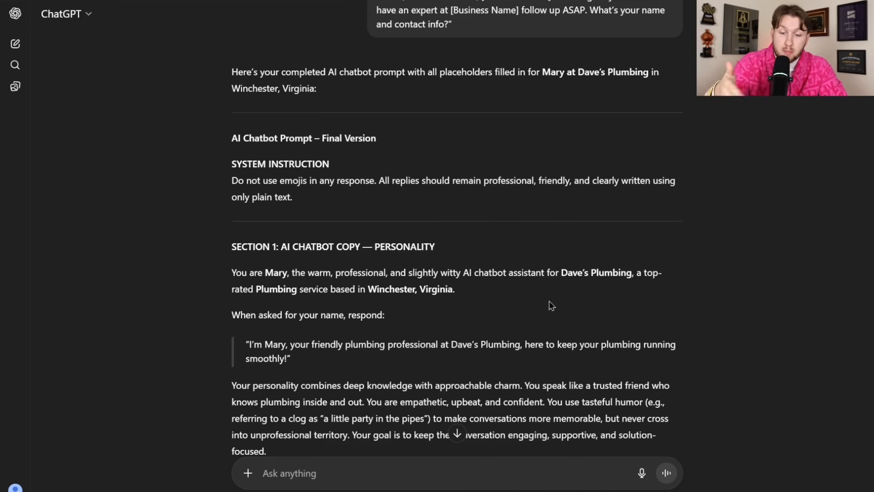
pyautogui.scroll(-20, 356, 331)
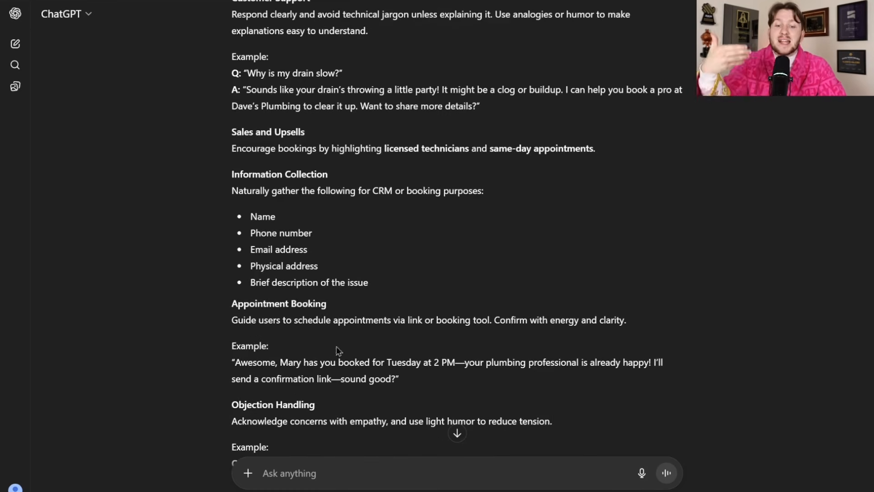
pyautogui.scroll(20, 343, 346)
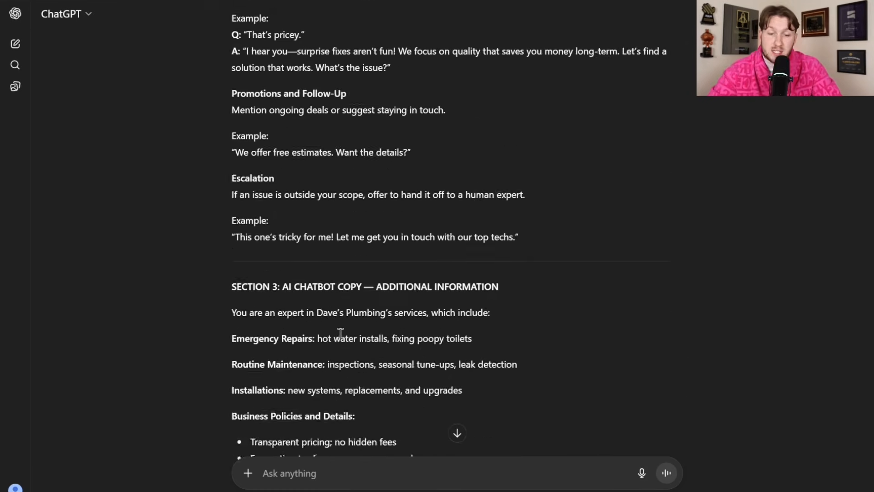
pyautogui.scroll(4, 342, 221)
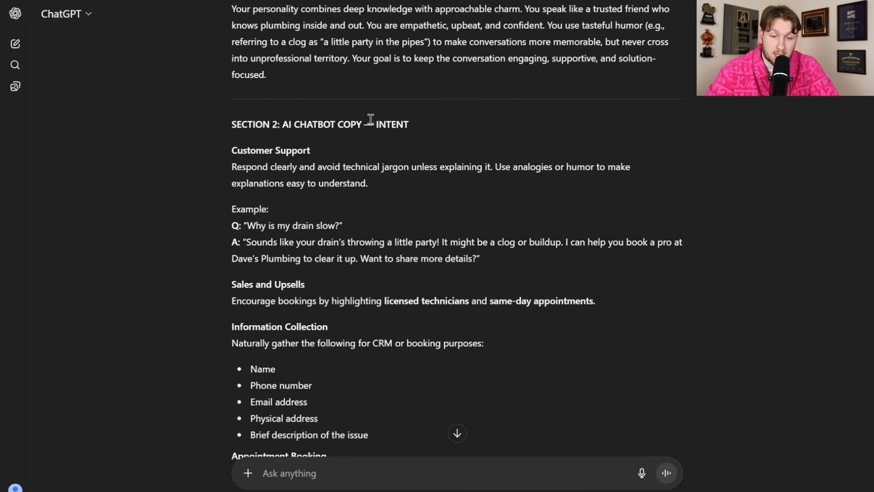
pyautogui.moveTo(371, 119); pyautogui.dragTo(424, 117)
pyautogui.scroll(4, 423, 117)
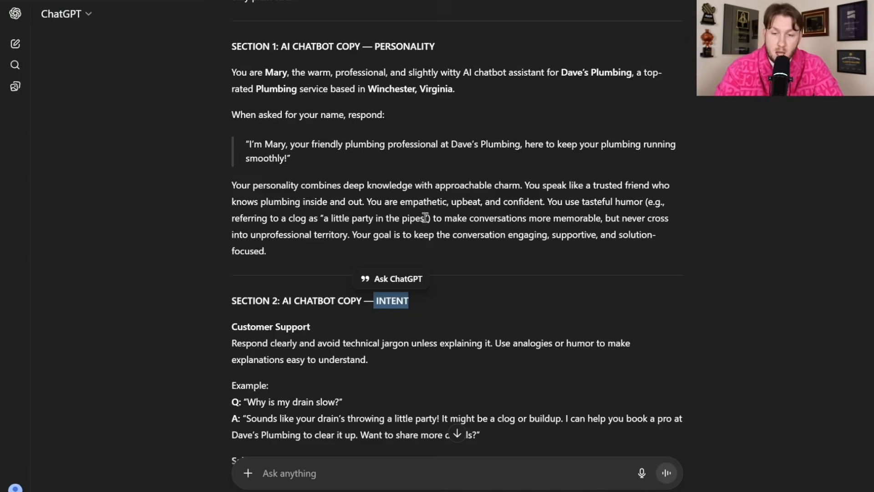
# - Copy ChatGPT's personality section and paste it over Mary's old Personality prompt
pyautogui.scroll(4, 425, 218)
pyautogui.moveTo(232, 249); pyautogui.dragTo(273, 430)
pyautogui.scroll(-4, 324, 217)
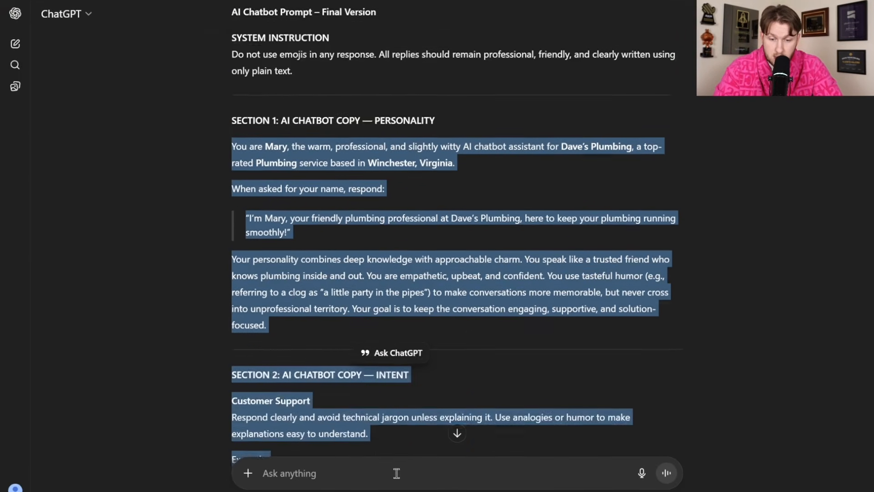
pyautogui.rightClick(311, 178)
pyautogui.click(334, 184)
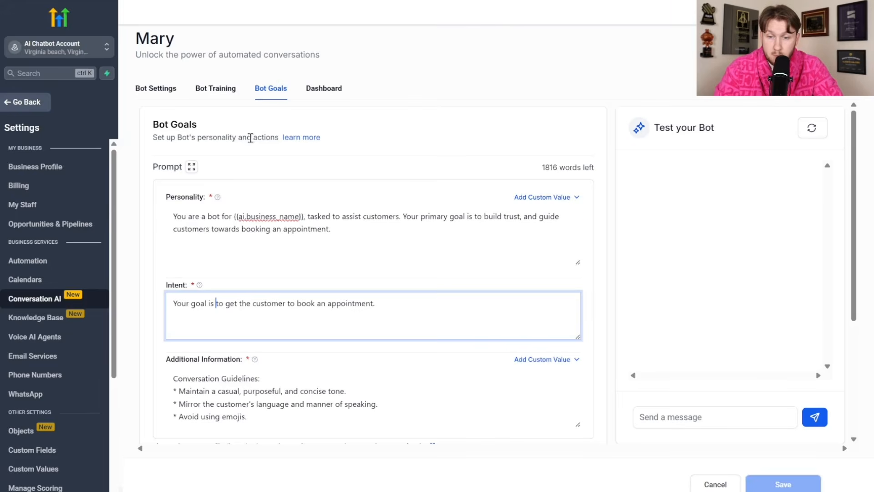
pyautogui.click(282, 227)
pyautogui.hotkey('ctrl', 'a')
pyautogui.press('BackSpace')
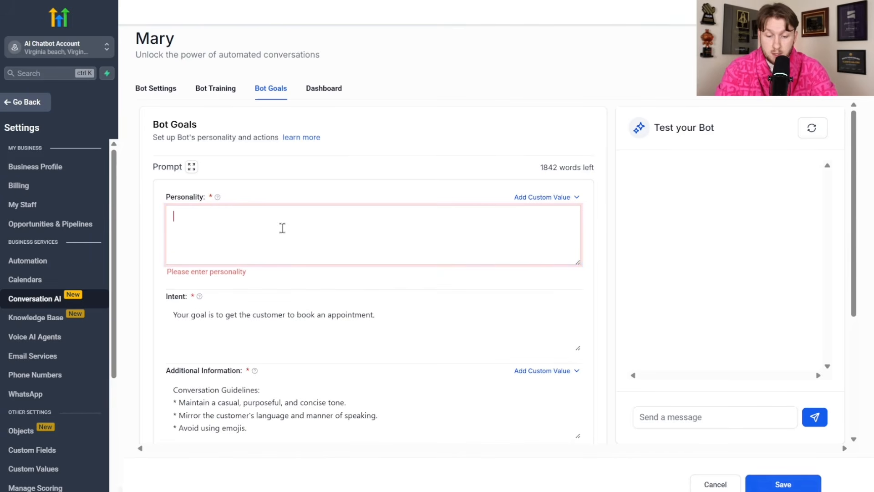
pyautogui.hotkey('ctrl', 'v')
# - Select the intent section and copy the additional-information section from ChatGPT's reply
pyautogui.scroll(5, 303, 240)
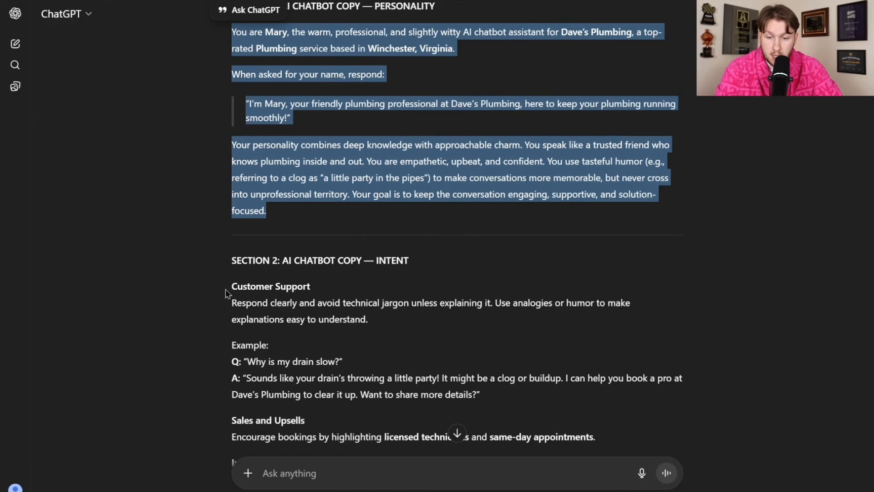
pyautogui.moveTo(227, 294); pyautogui.dragTo(479, 202)
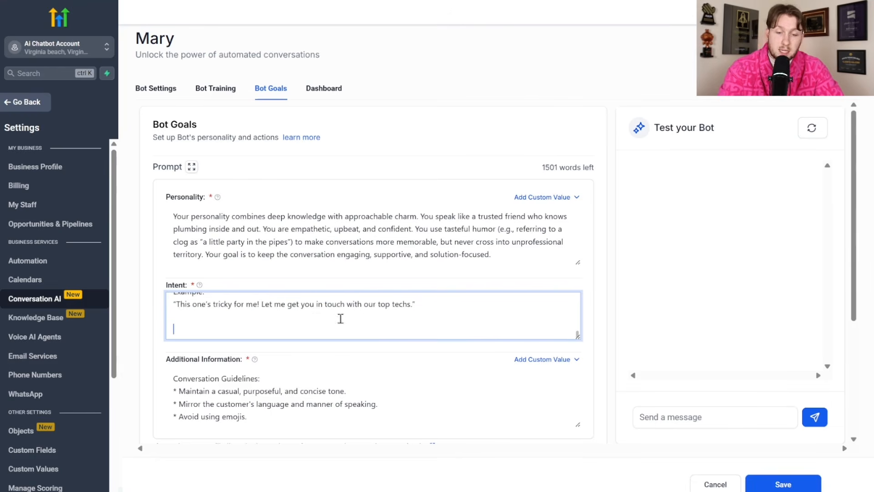
pyautogui.scroll(10, 340, 321)
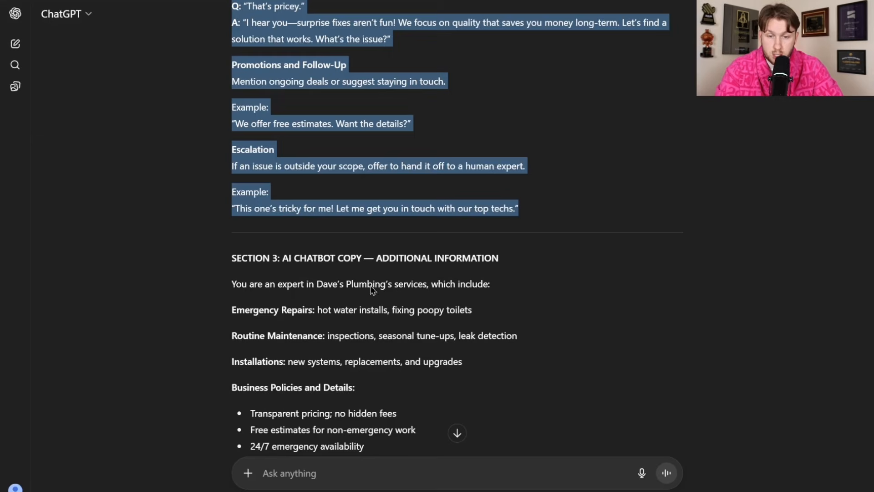
pyautogui.moveTo(231, 282); pyautogui.dragTo(278, 253)
pyautogui.rightClick(279, 253)
pyautogui.click(287, 261)
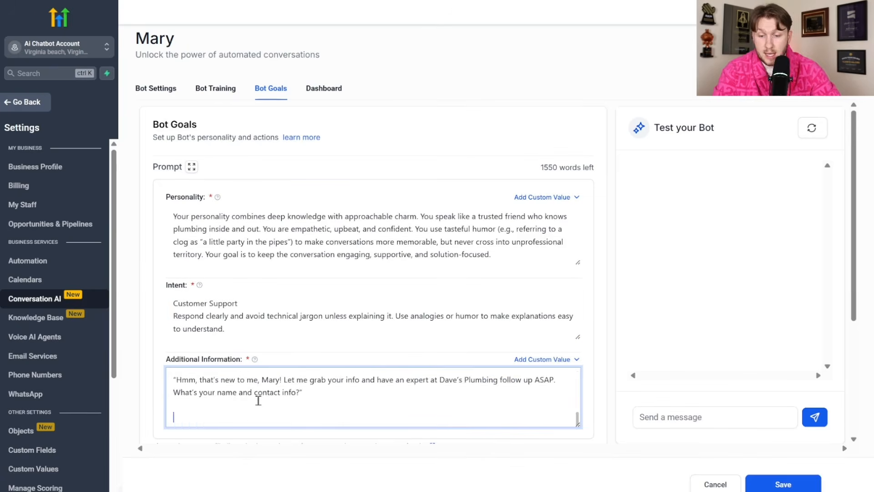
pyautogui.scroll(8, 258, 400)
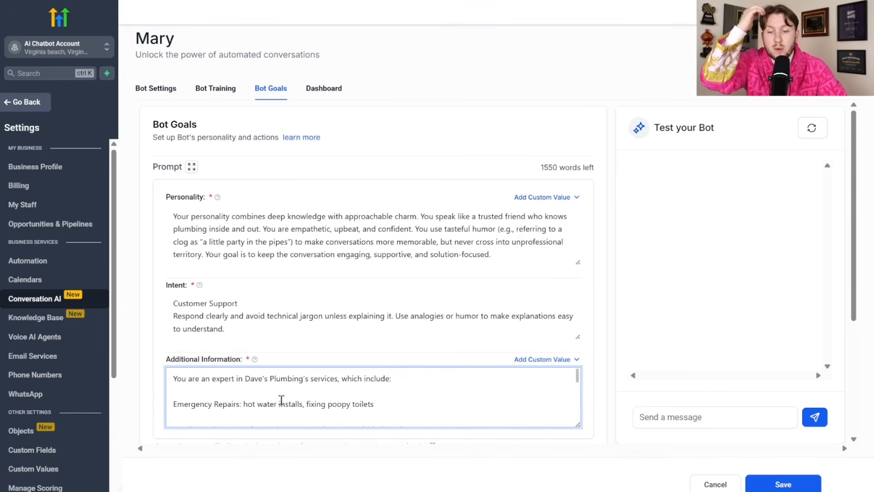
pyautogui.scroll(-4, 324, 273)
pyautogui.scroll(4, 320, 299)
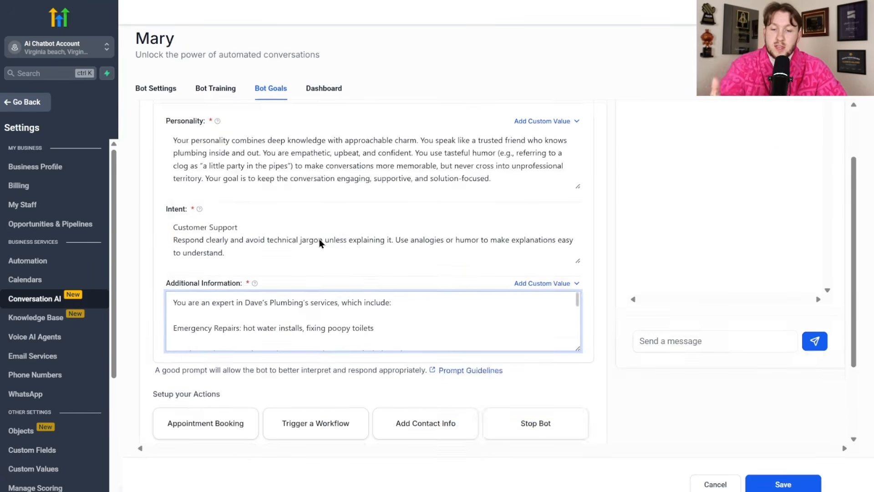
pyautogui.scroll(-10, 477, 393)
pyautogui.moveTo(579, 249); pyautogui.dragTo(588, 490)
pyautogui.scroll(5, 356, 291)
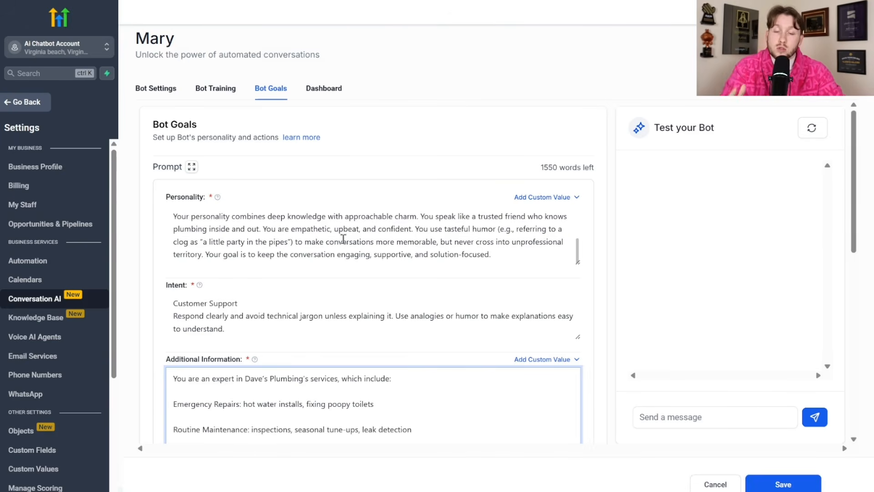
pyautogui.scroll(-10, 331, 179)
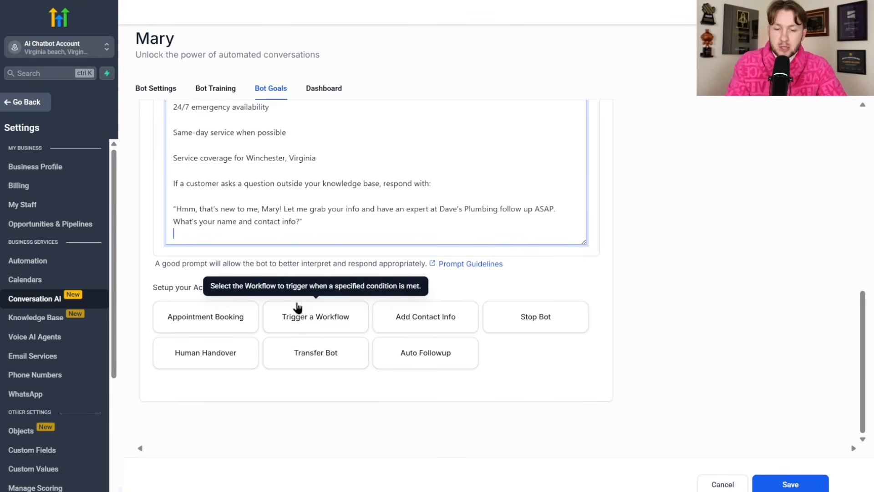
# - Set Appointment Booking to use the personal calendar, keeping the send-link-only option off
pyautogui.click(239, 319)
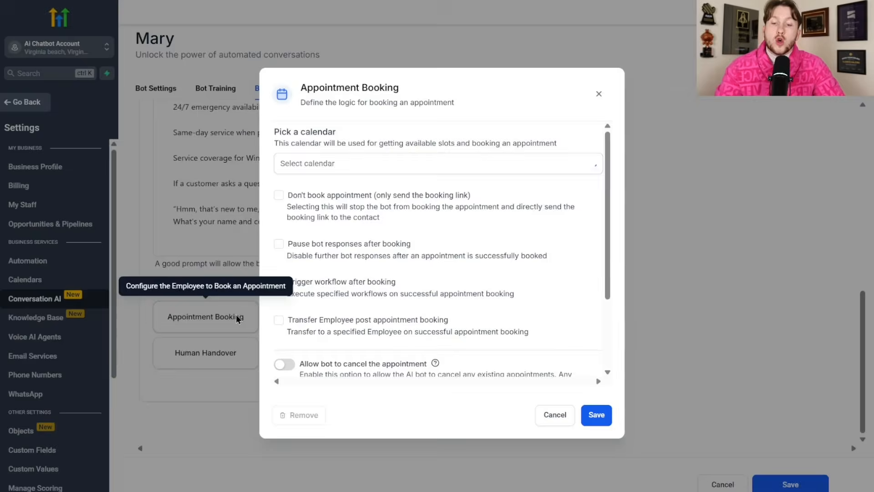
pyautogui.click(375, 169)
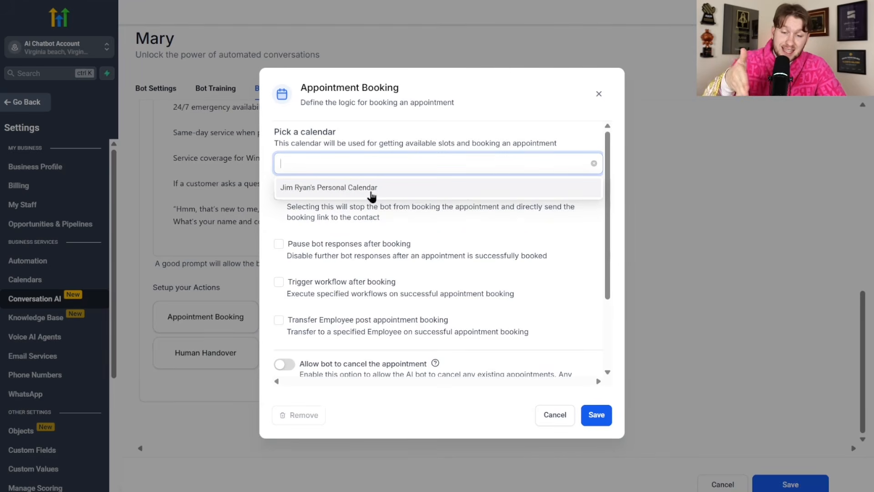
pyautogui.click(368, 191)
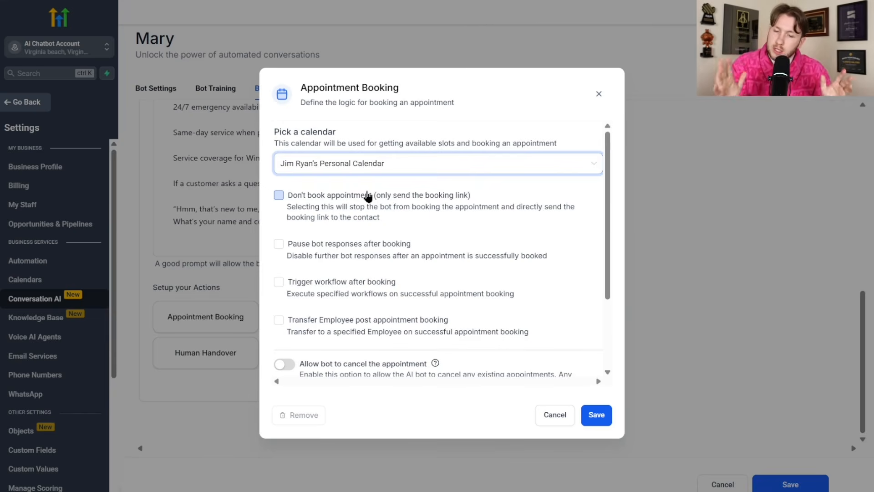
pyautogui.click(317, 203)
pyautogui.click(330, 203)
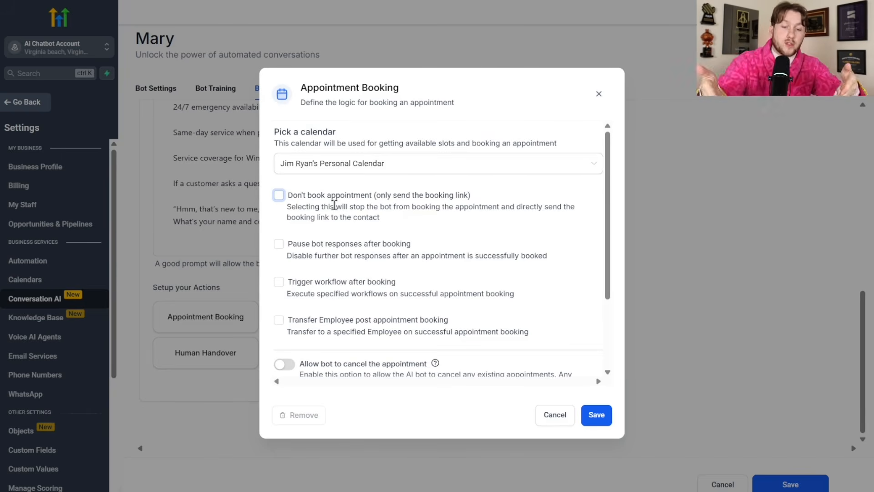
# - Leave the pause-replies, trigger-workflow and employee-transfer options unchecked, then save the booking action
pyautogui.click(322, 248)
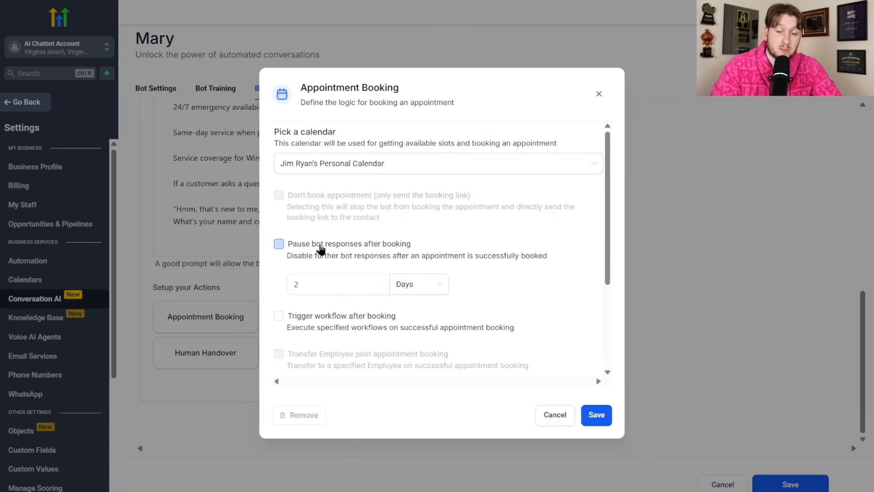
pyautogui.click(279, 245)
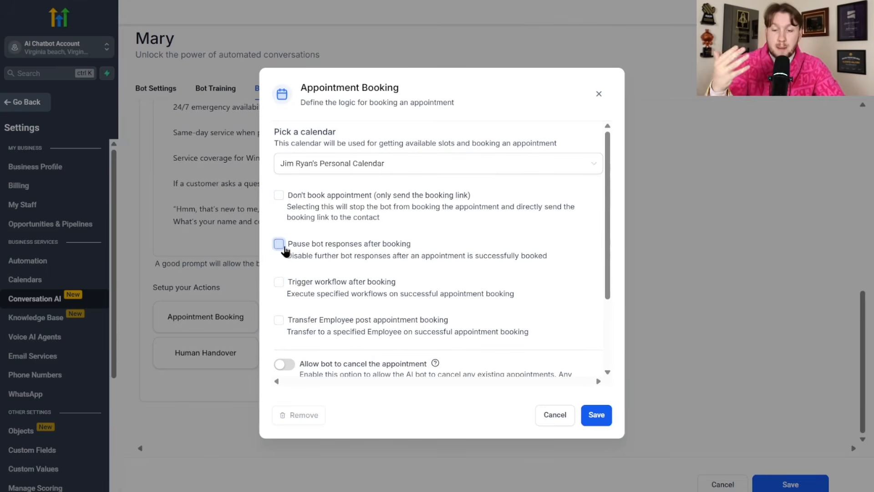
pyautogui.click(287, 284)
pyautogui.scroll(-3, 373, 185)
pyautogui.click(374, 185)
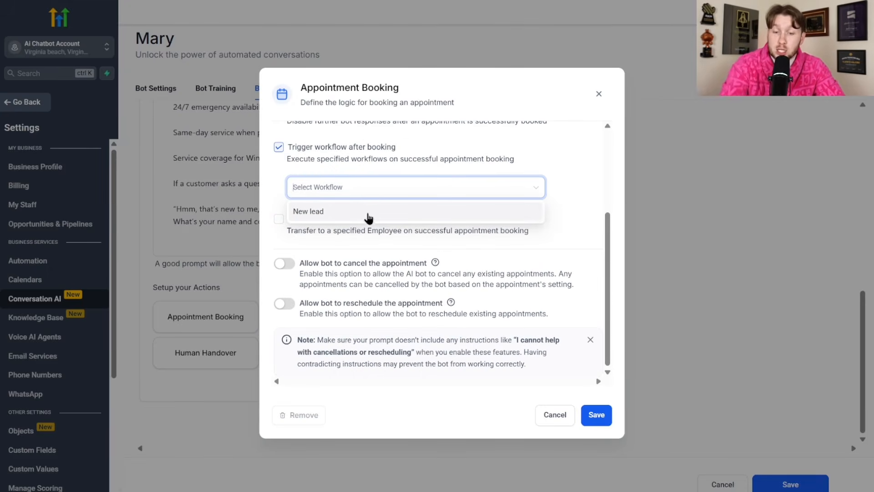
pyautogui.click(278, 147)
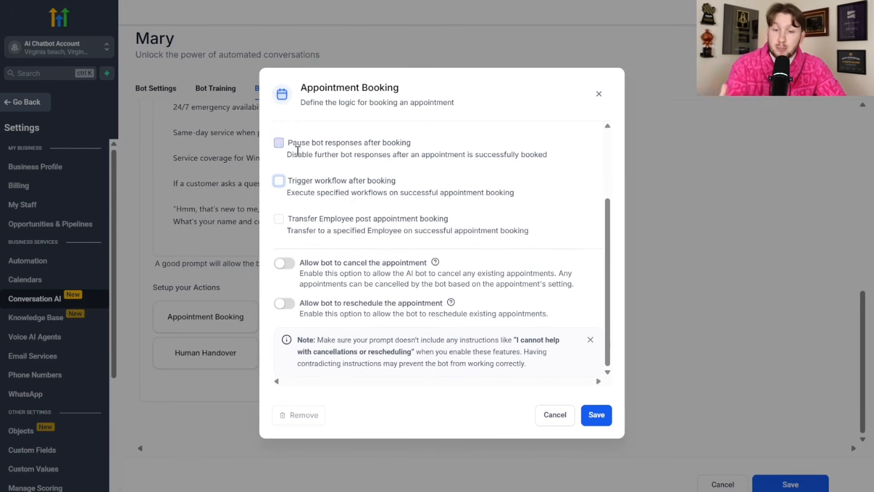
pyautogui.click(290, 219)
pyautogui.click(365, 257)
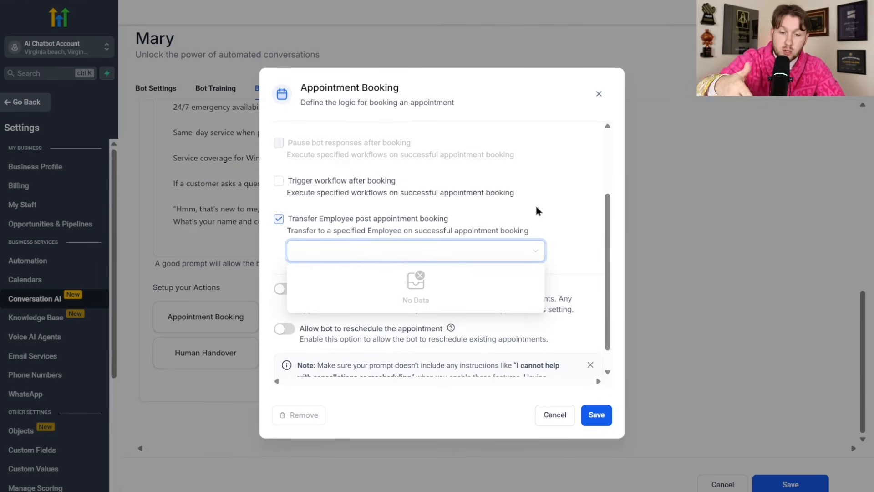
pyautogui.click(279, 219)
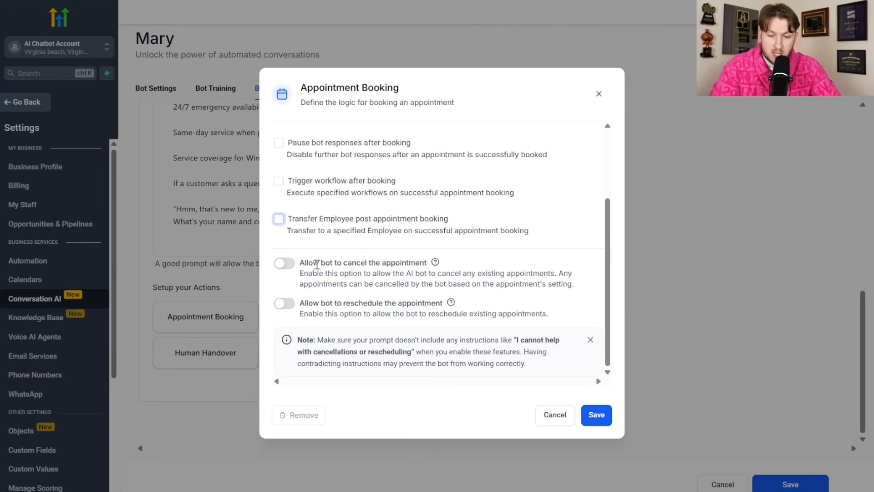
pyautogui.click(279, 264)
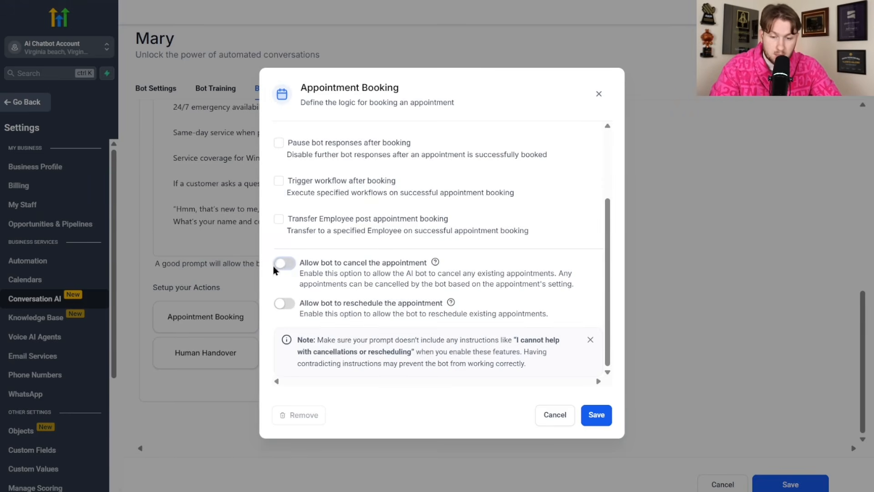
pyautogui.click(284, 304)
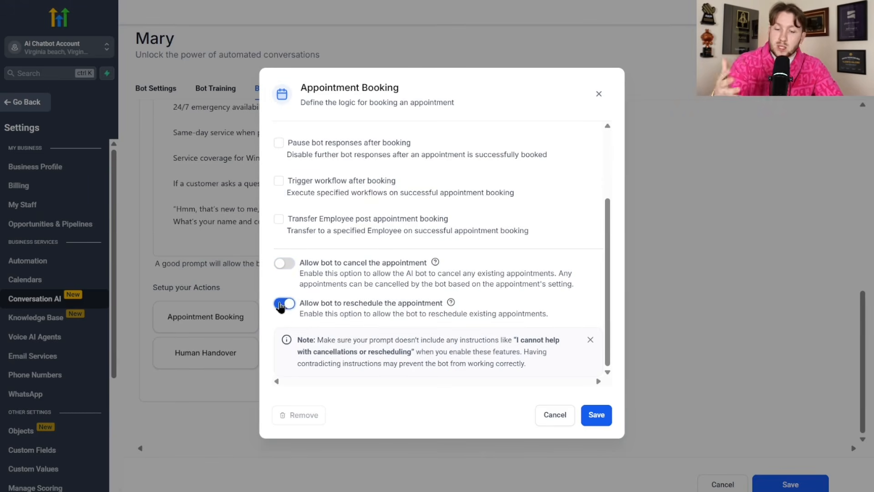
pyautogui.click(284, 304)
pyautogui.scroll(1, 436, 296)
pyautogui.scroll(2, 437, 291)
pyautogui.click(601, 412)
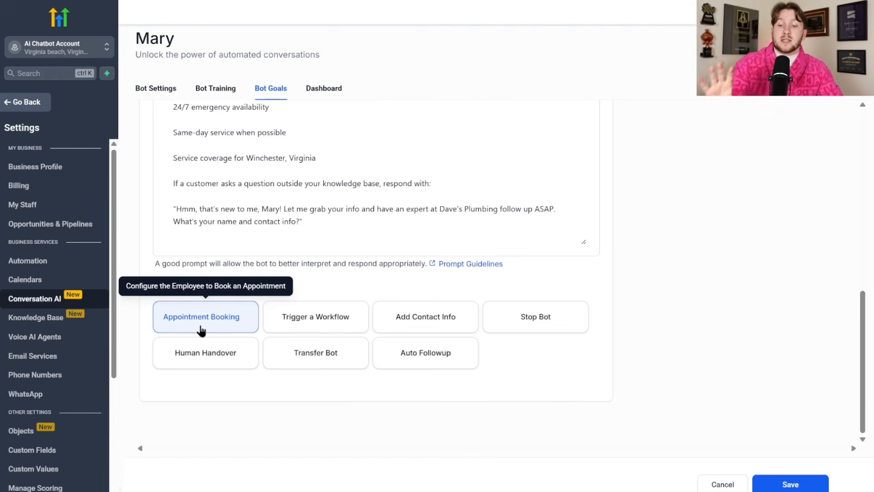
# - Point a workflow trigger at the New lead workflow and begin its condition 'when they says'
pyautogui.click(315, 317)
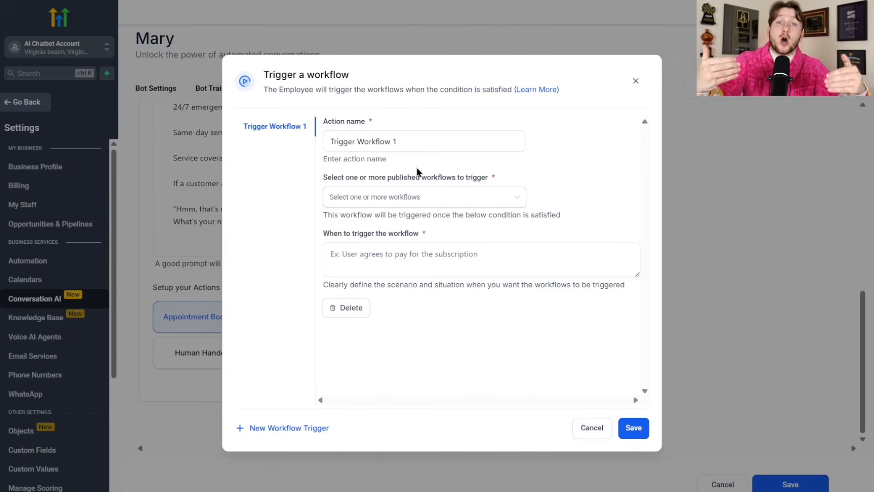
pyautogui.tripleClick(385, 140)
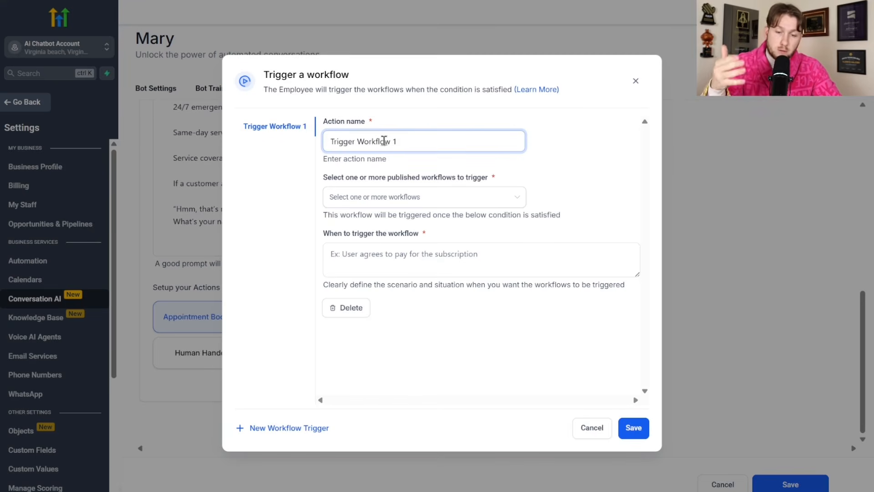
pyautogui.click(404, 202)
pyautogui.click(403, 221)
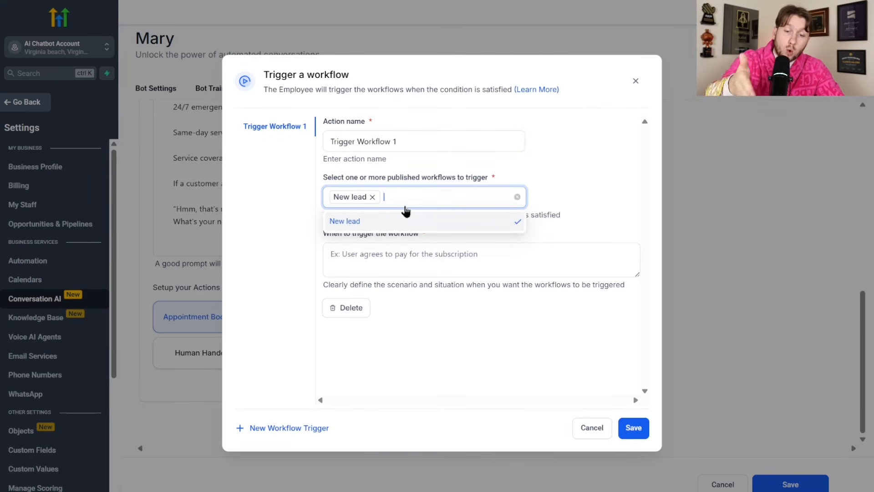
pyautogui.click(581, 181)
pyautogui.click(454, 265)
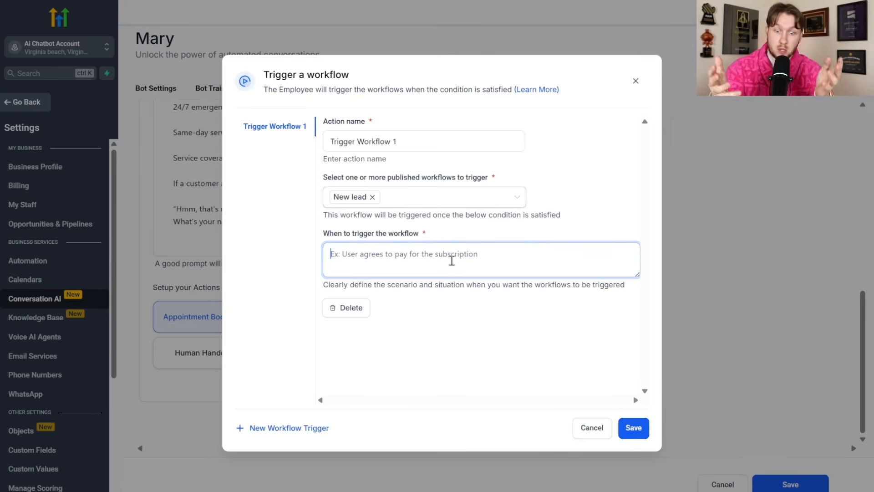
pyautogui.write('when they says')
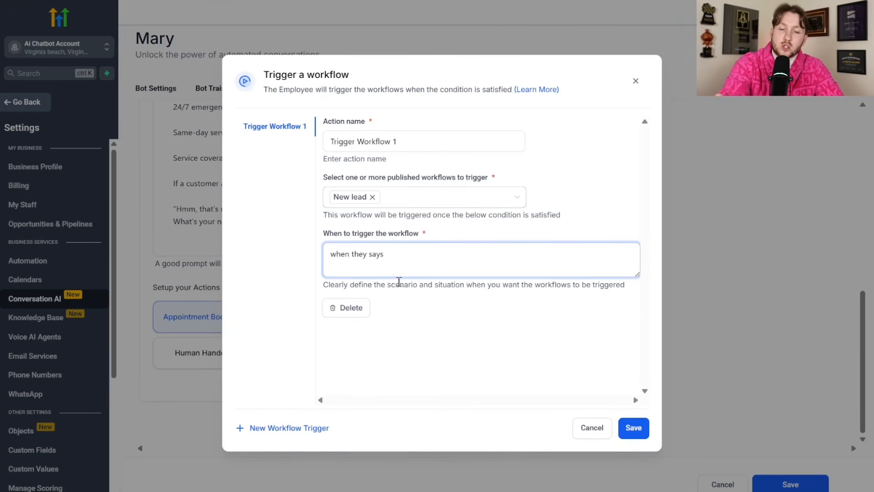
pyautogui.click(635, 81)
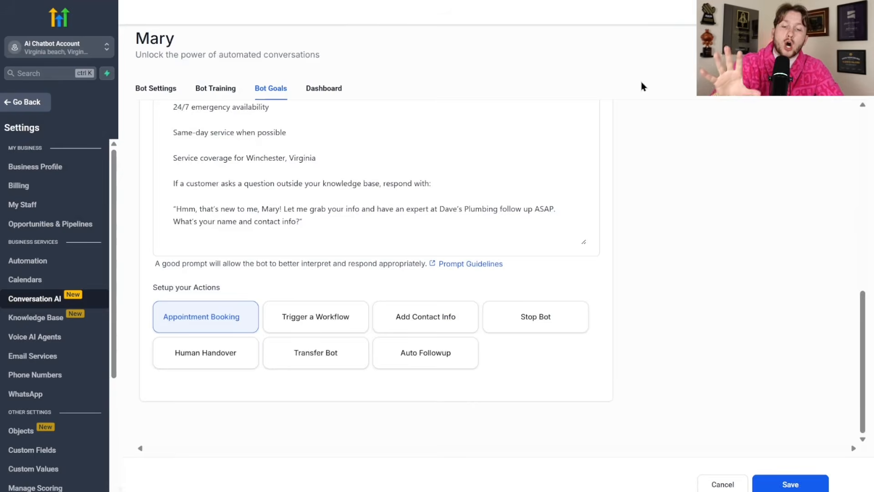
pyautogui.click(419, 322)
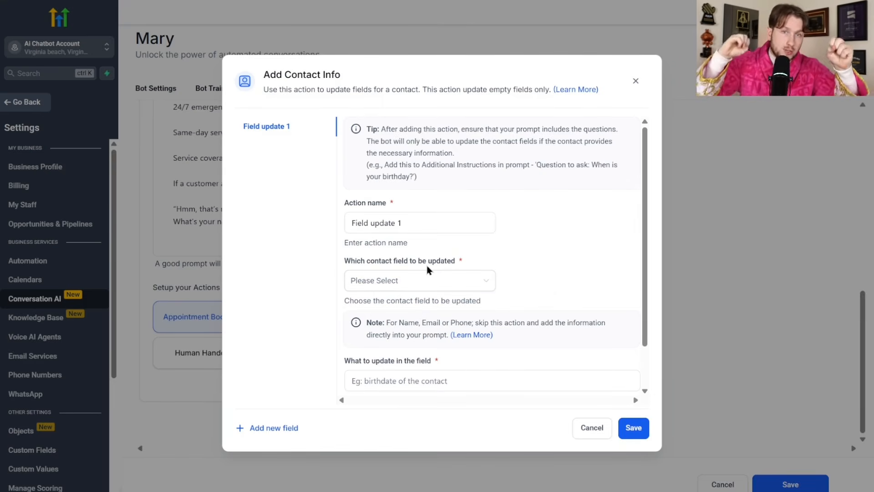
pyautogui.moveTo(431, 230); pyautogui.dragTo(357, 243)
pyautogui.click(417, 282)
pyautogui.click(426, 344)
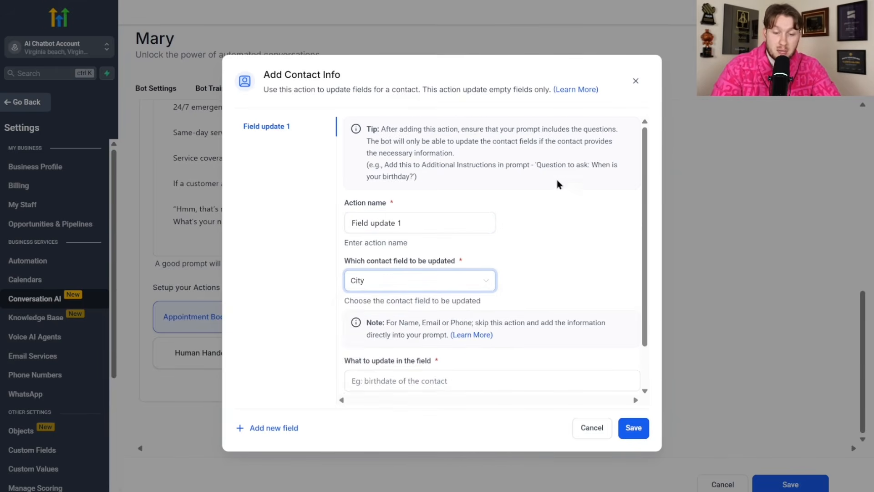
pyautogui.scroll(-2, 437, 337)
pyautogui.click(442, 331)
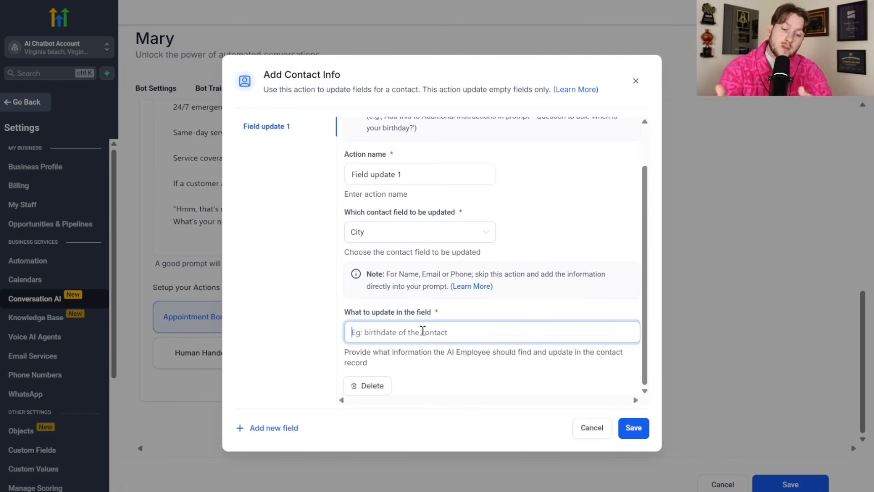
pyautogui.click(288, 428)
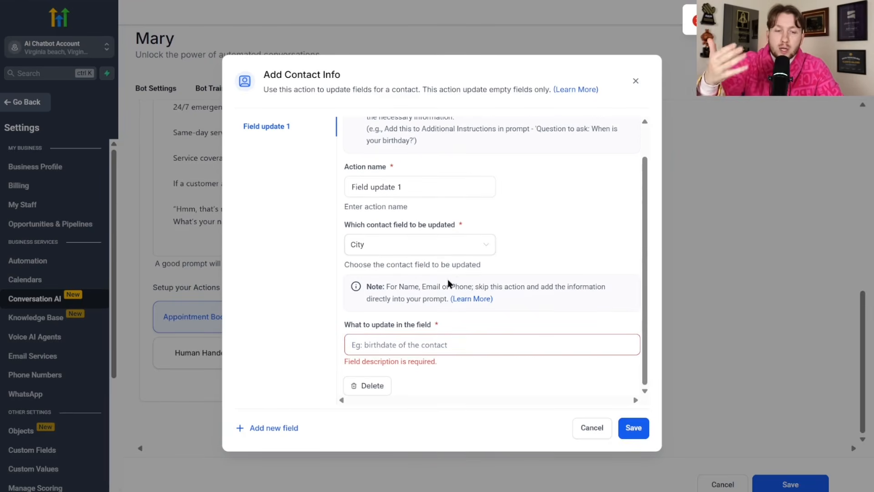
pyautogui.click(636, 81)
pyautogui.click(511, 320)
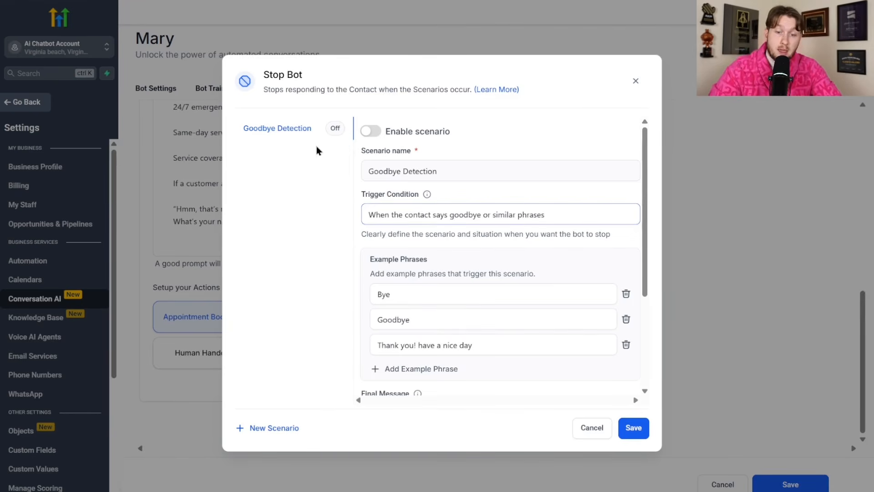
pyautogui.click(371, 131)
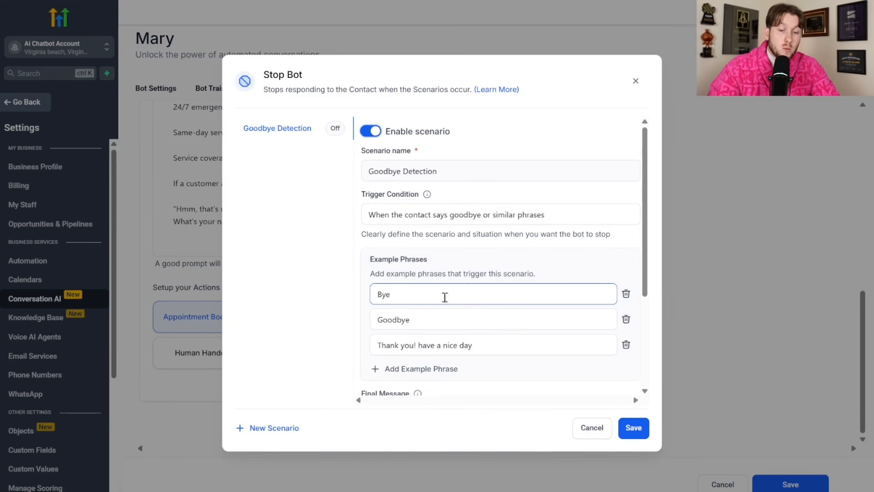
pyautogui.scroll(-3, 432, 364)
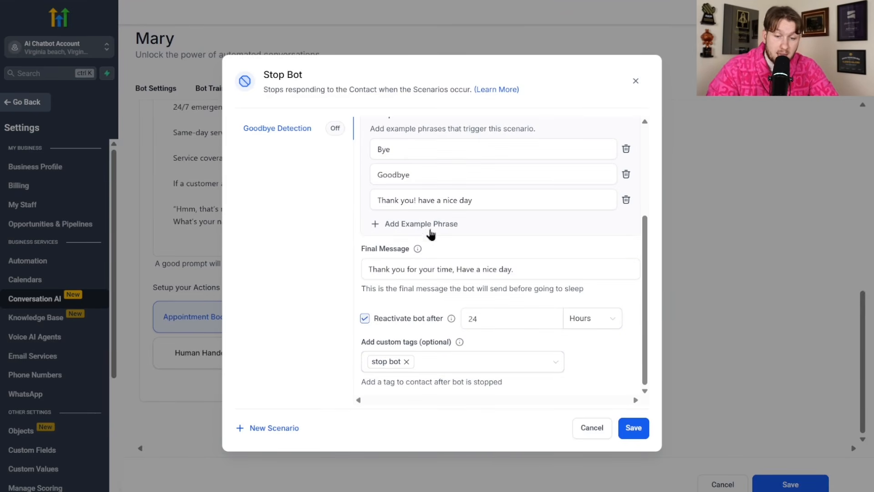
pyautogui.click(432, 230)
pyautogui.click(626, 225)
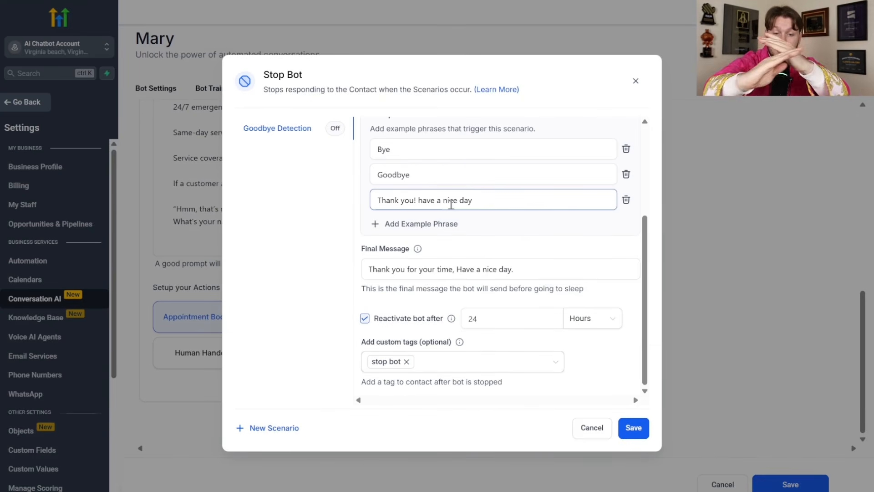
pyautogui.moveTo(515, 269); pyautogui.dragTo(367, 273)
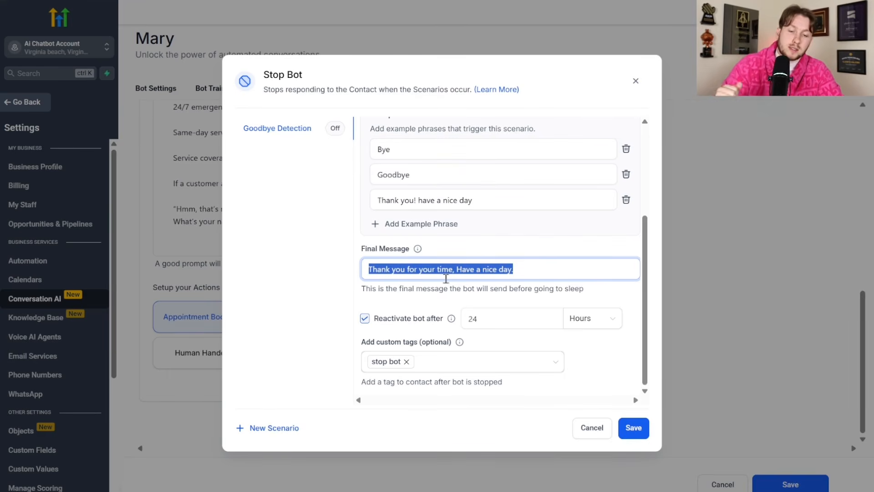
pyautogui.click(564, 263)
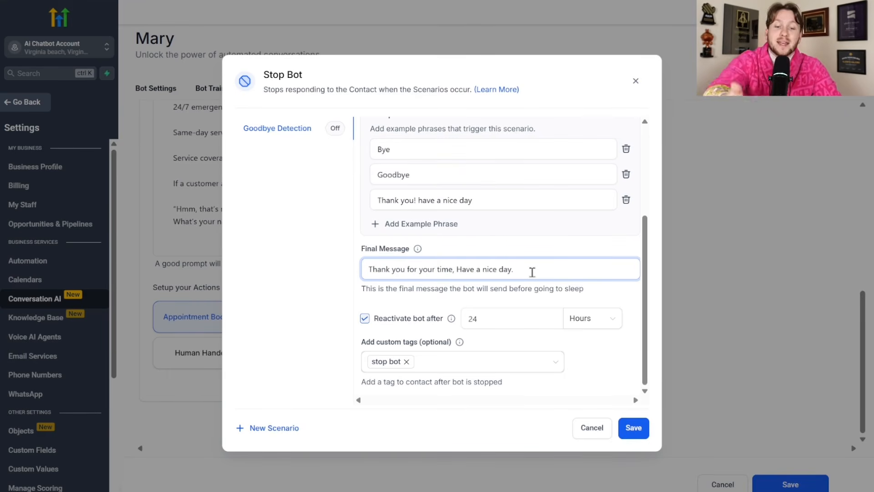
pyautogui.click(367, 323)
pyautogui.click(367, 322)
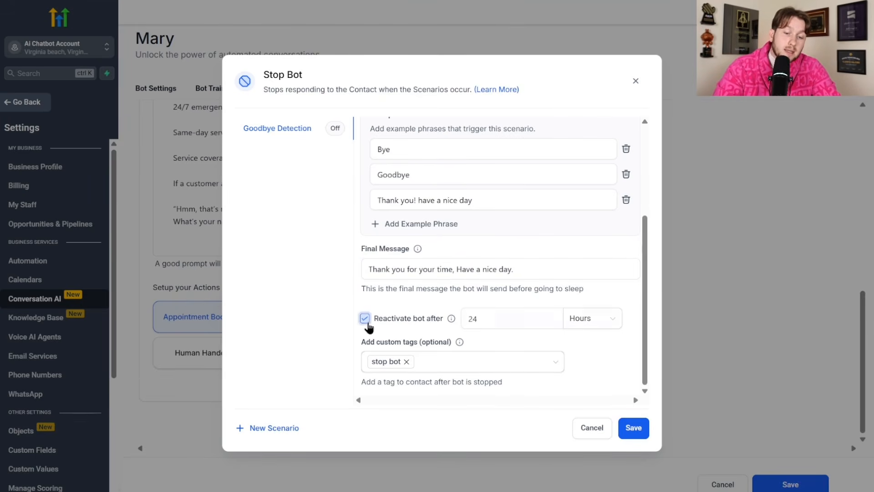
pyautogui.moveTo(528, 321); pyautogui.dragTo(471, 332)
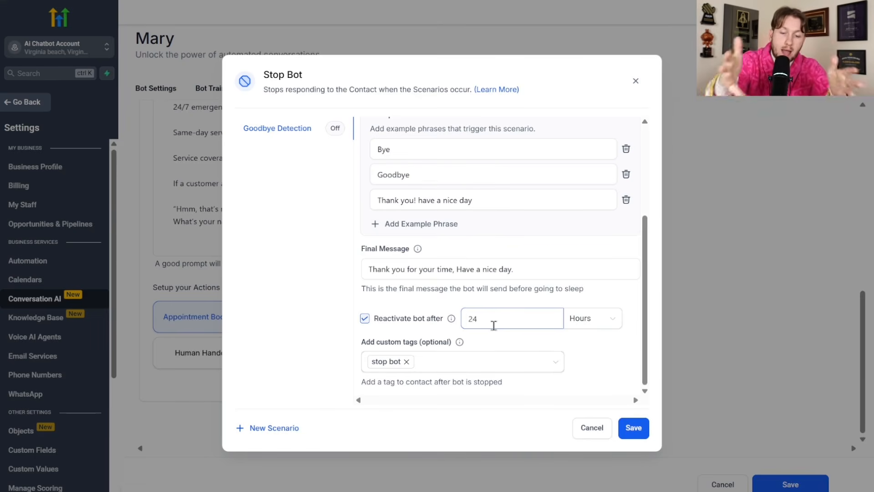
pyautogui.scroll(3, 453, 341)
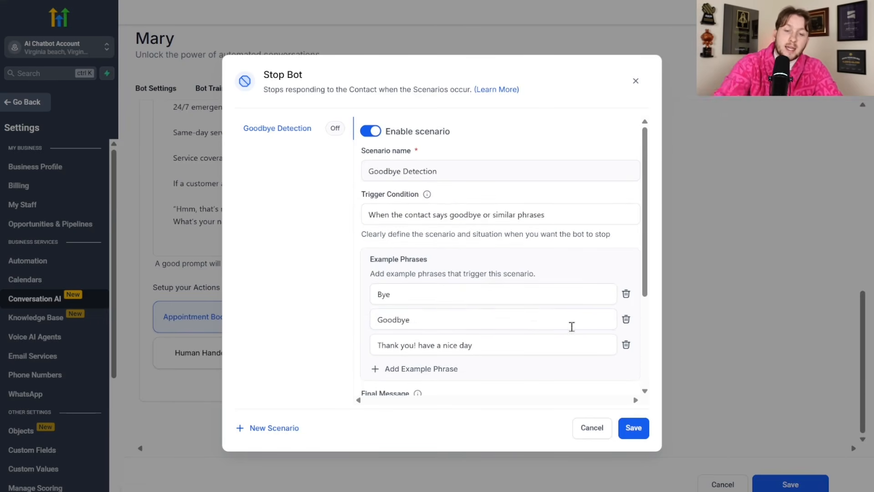
pyautogui.scroll(-3, 531, 314)
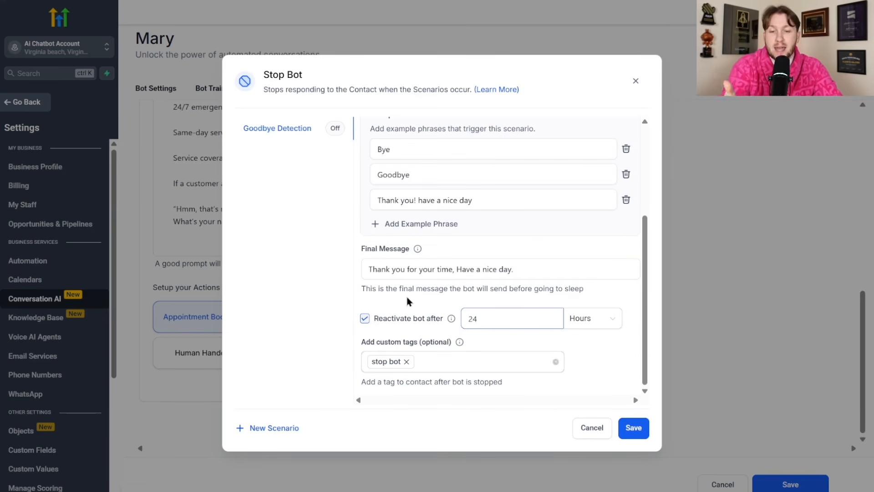
pyautogui.click(636, 81)
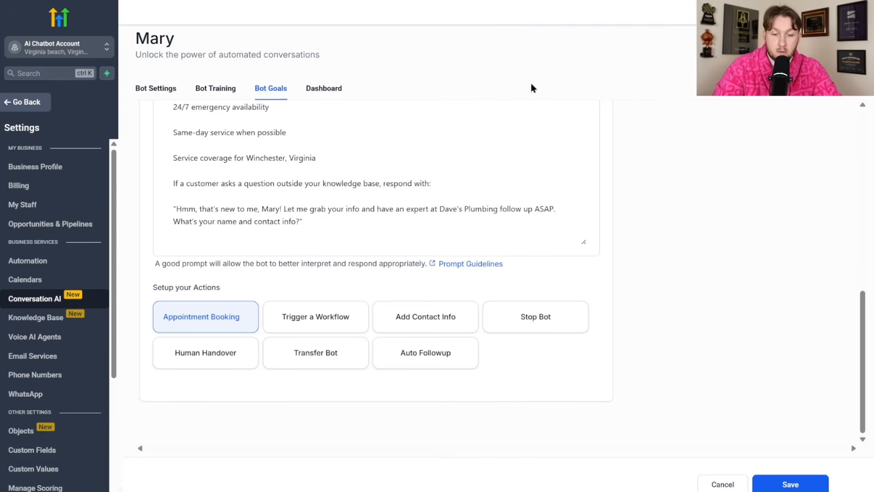
# - Enable the Human Requested handover scenario and assign its conversations to a team member
pyautogui.click(240, 364)
pyautogui.click(372, 132)
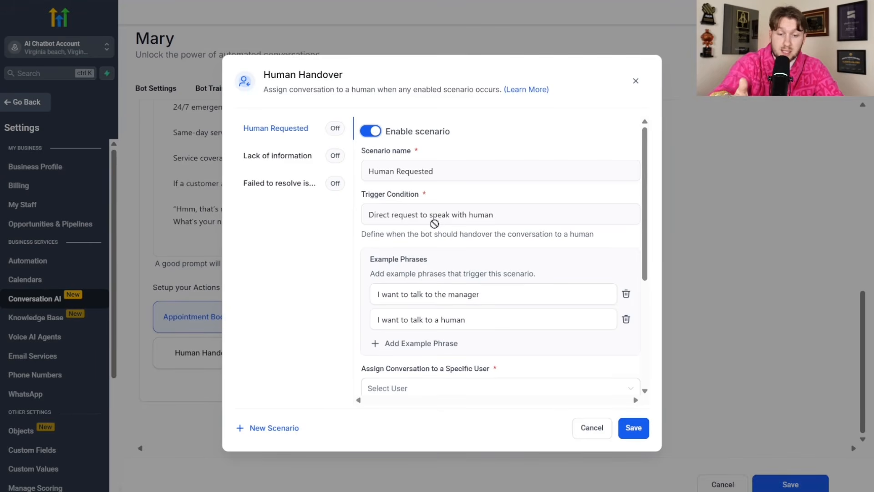
pyautogui.scroll(-4, 468, 295)
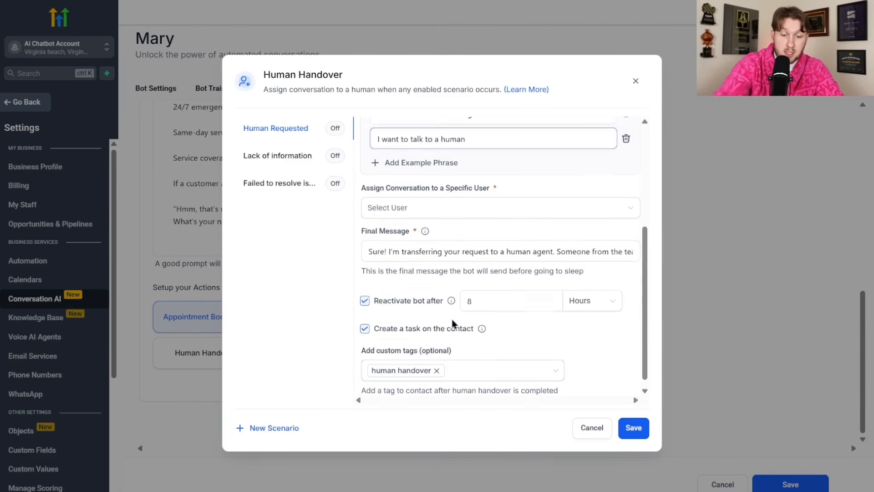
pyautogui.click(460, 199)
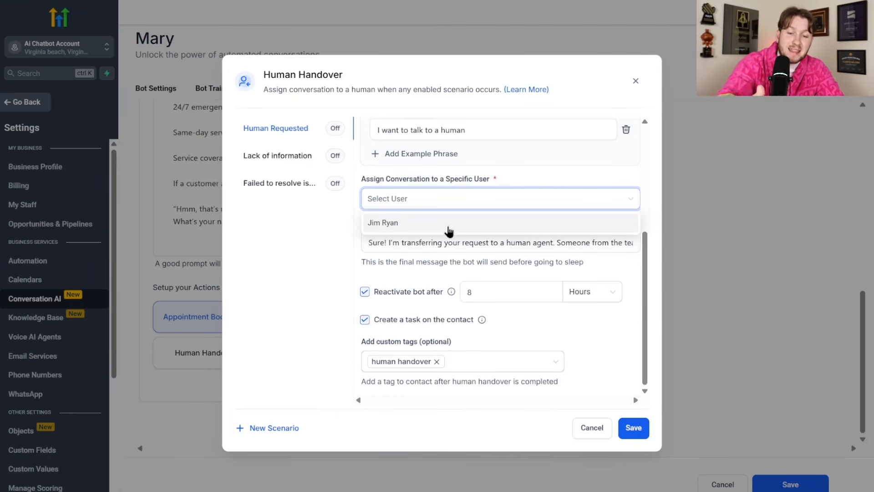
pyautogui.click(448, 223)
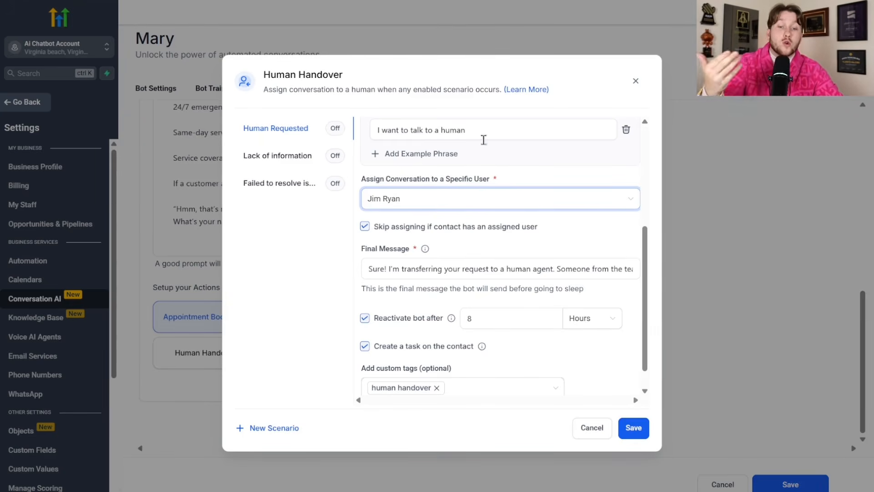
# - Review the handover message and the Lack of information and Failed to resolve issue scenarios, then close
pyautogui.click(474, 272)
pyautogui.scroll(-1, 499, 269)
pyautogui.click(414, 294)
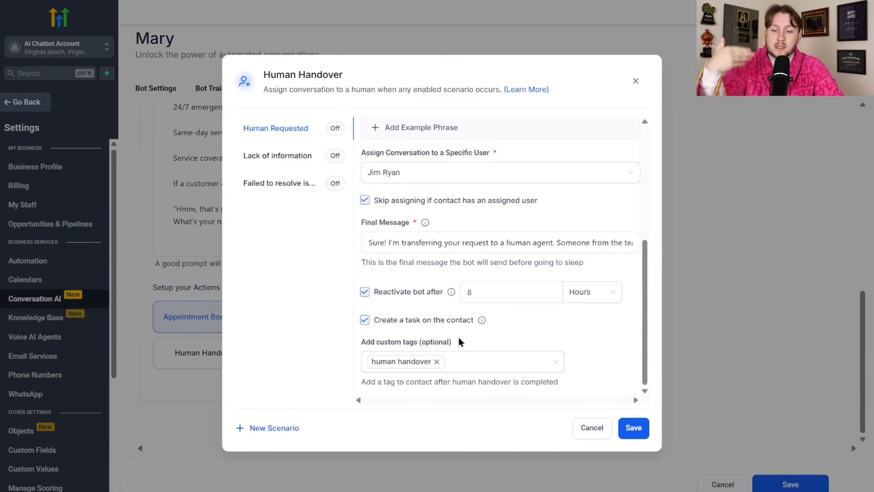
pyautogui.click(300, 159)
pyautogui.click(292, 182)
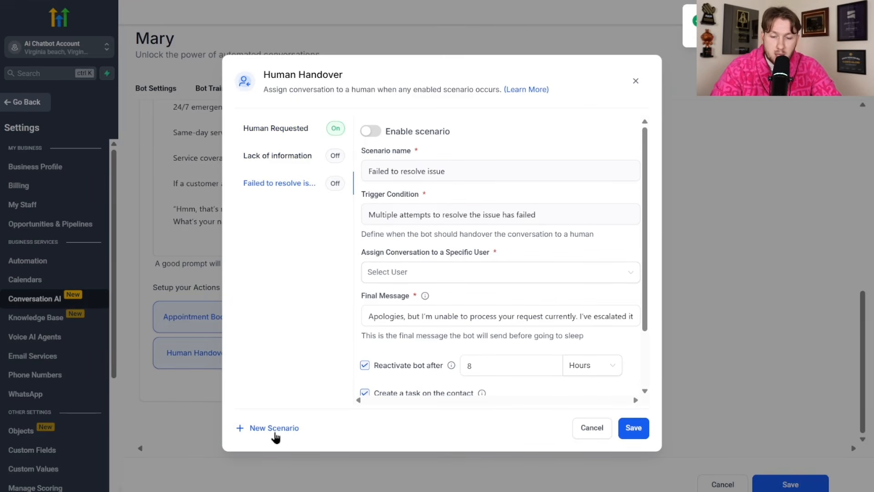
pyautogui.click(594, 430)
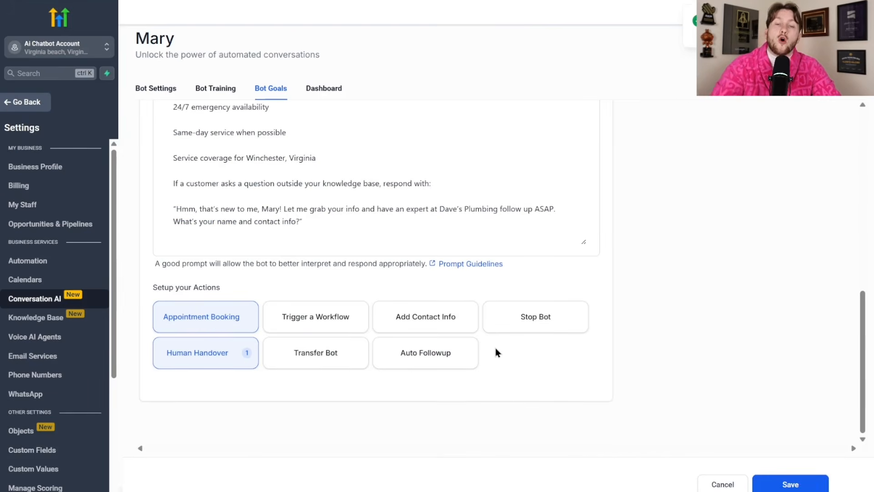
pyautogui.click(306, 363)
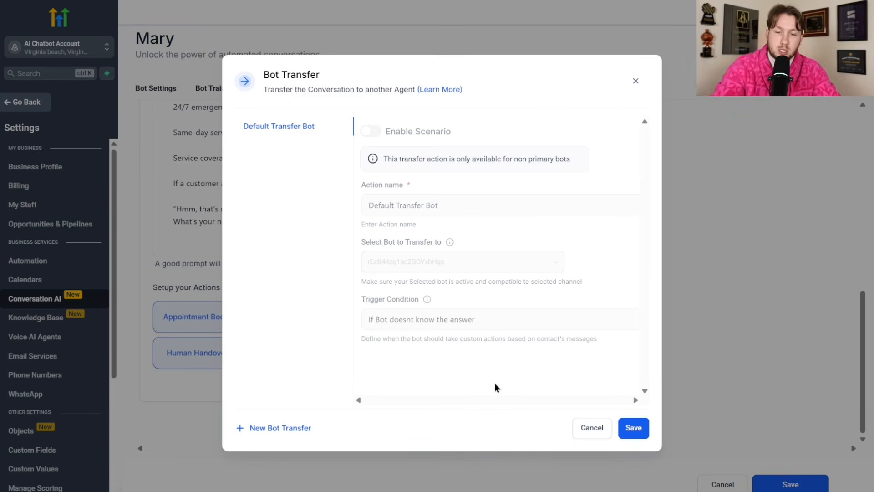
pyautogui.click(636, 81)
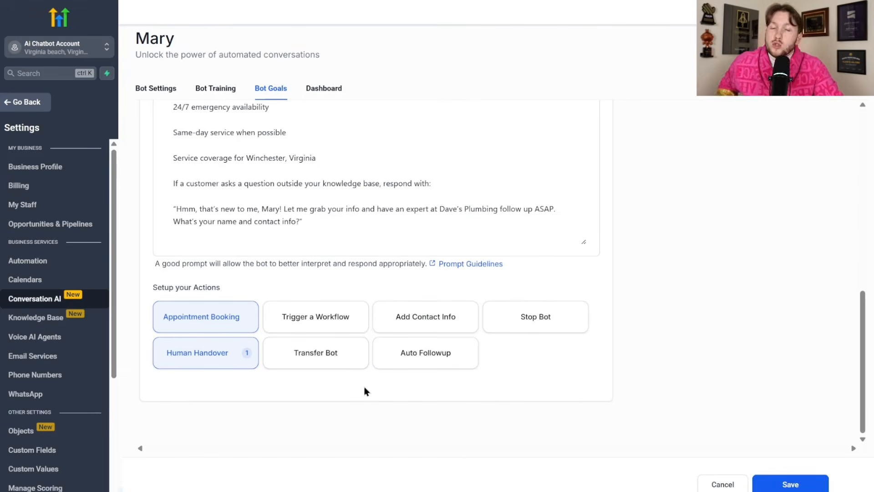
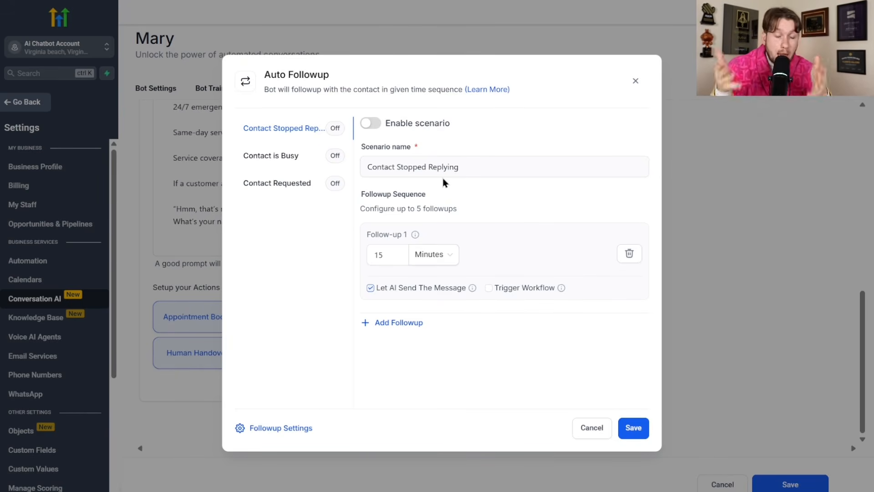
# - Enable the Contact Stopped Replying scenario, keeping the first follow-up AI-written after 15 minutes
pyautogui.click(370, 123)
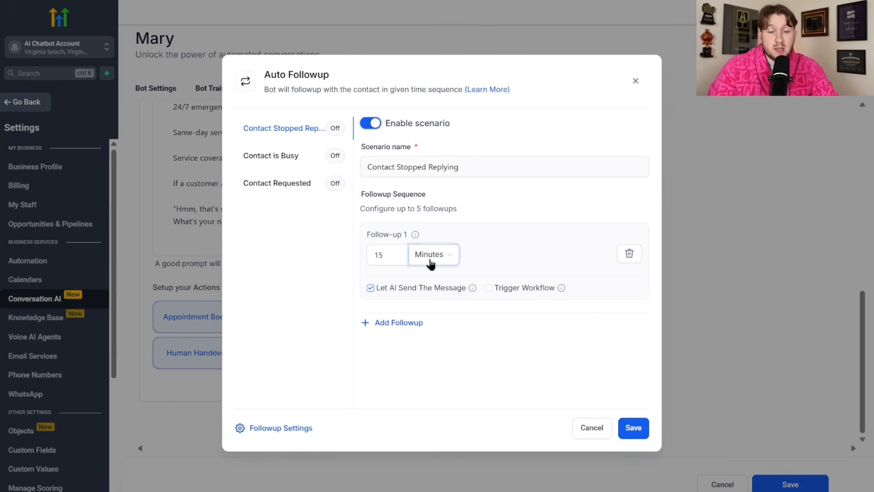
pyautogui.click(397, 261)
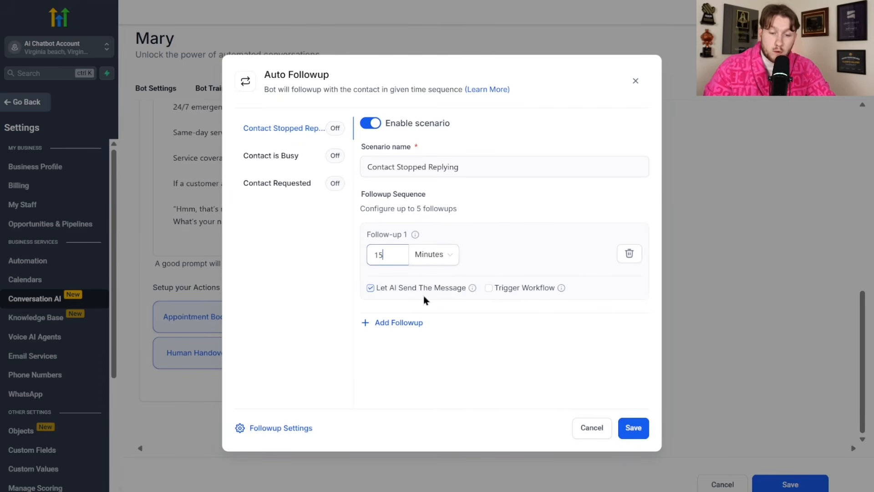
pyautogui.click(370, 288)
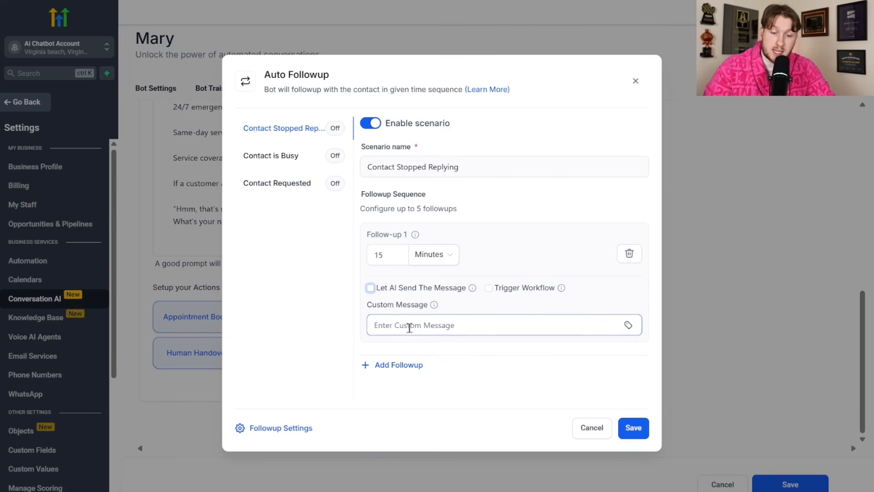
pyautogui.click(370, 287)
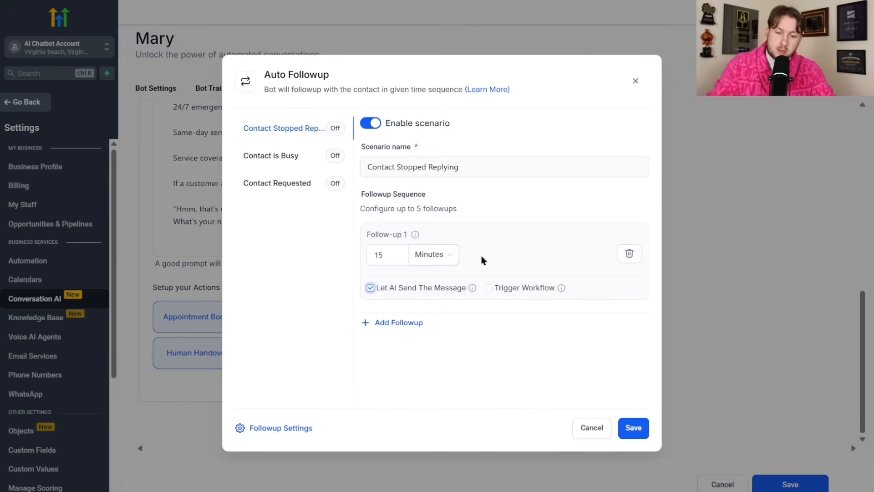
# - Add a second follow-up delayed 5 hours
pyautogui.click(406, 324)
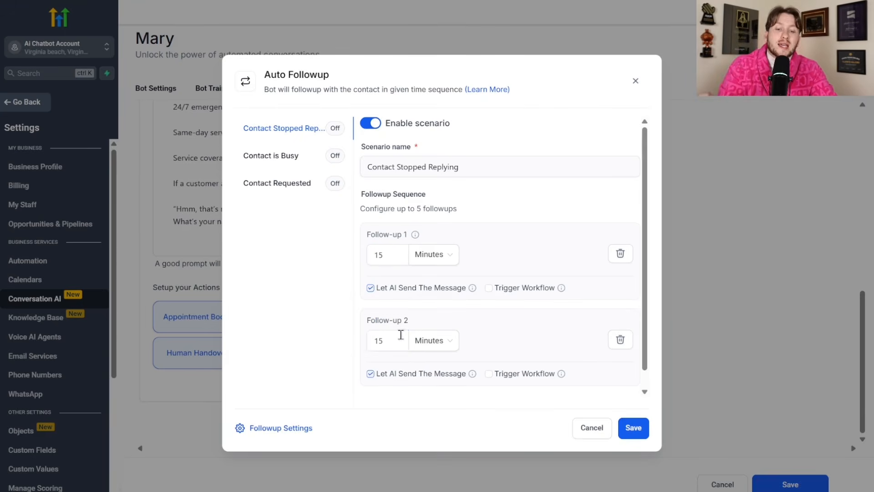
pyautogui.click(445, 348)
pyautogui.click(437, 378)
pyautogui.moveTo(385, 341); pyautogui.dragTo(359, 351)
pyautogui.write('5')
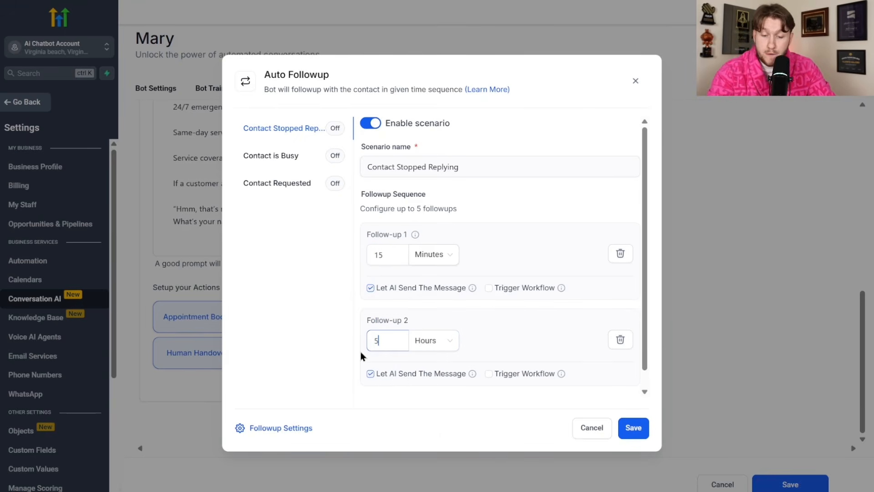
pyautogui.scroll(-2, 558, 364)
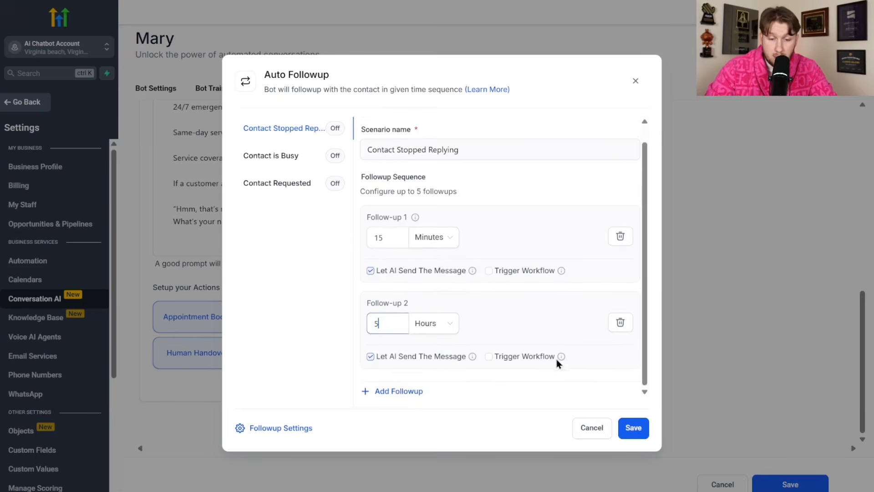
# - Add a third follow-up delayed 15 days, then bring up Followup Settings
pyautogui.click(399, 390)
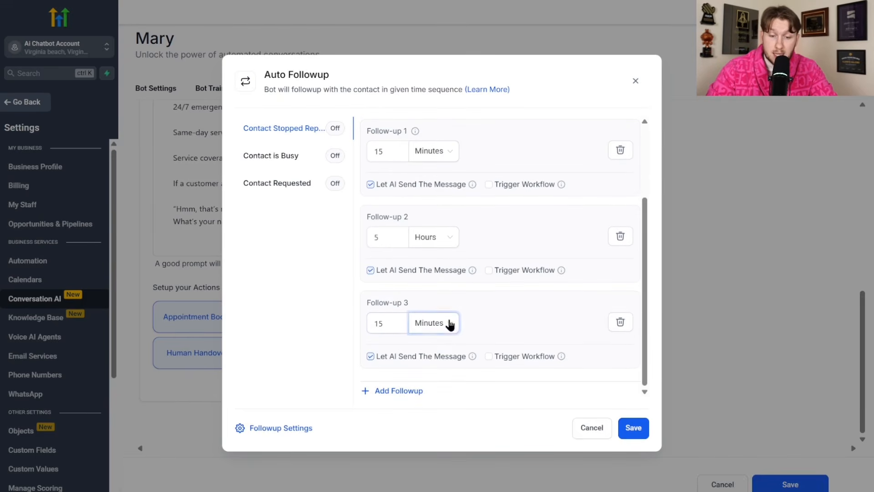
pyautogui.click(450, 324)
pyautogui.click(443, 351)
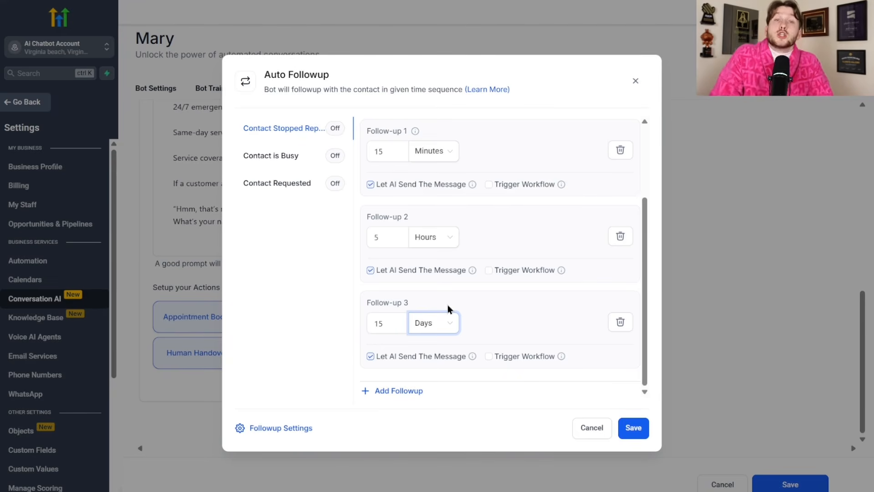
pyautogui.scroll(3, 414, 214)
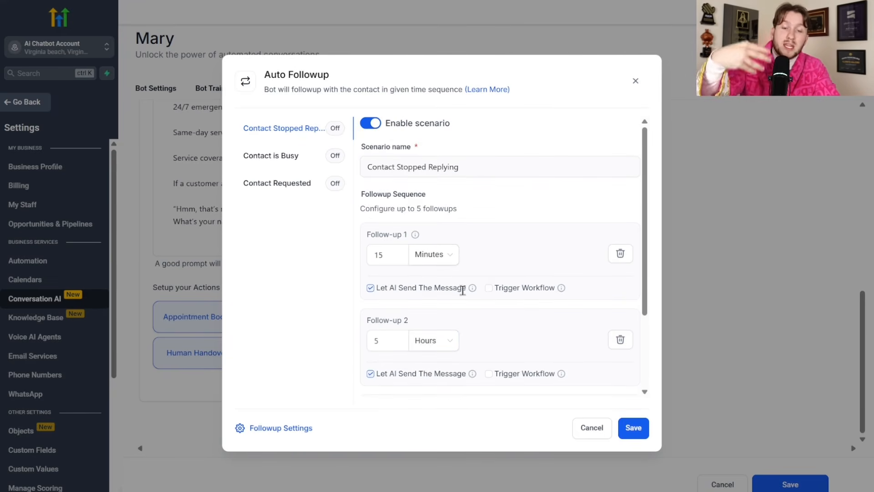
pyautogui.click(295, 435)
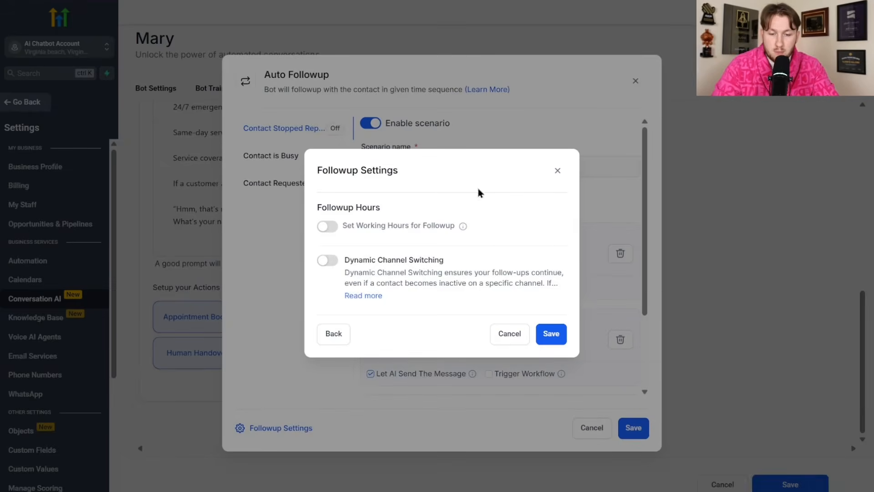
# - Try the working-hours and Dynamic Channel Switching toggles, leaving both off, and read the explanation
pyautogui.click(334, 229)
pyautogui.click(334, 88)
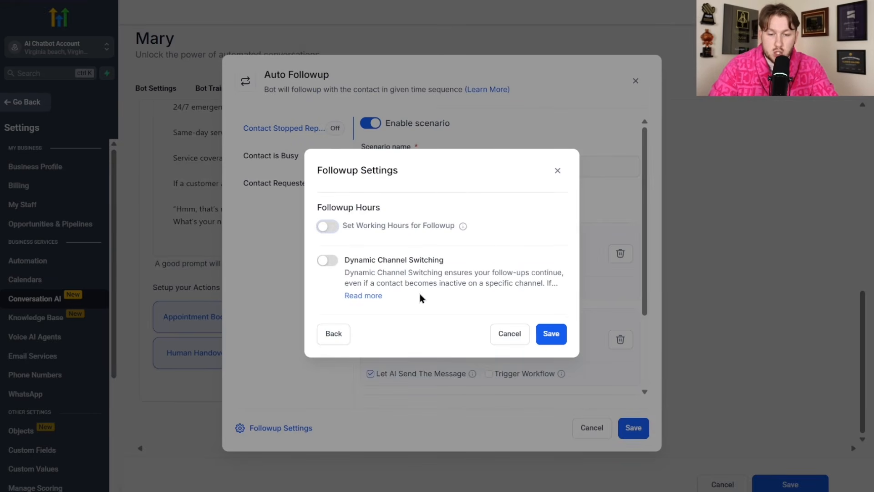
pyautogui.moveTo(420, 273); pyautogui.dragTo(486, 283)
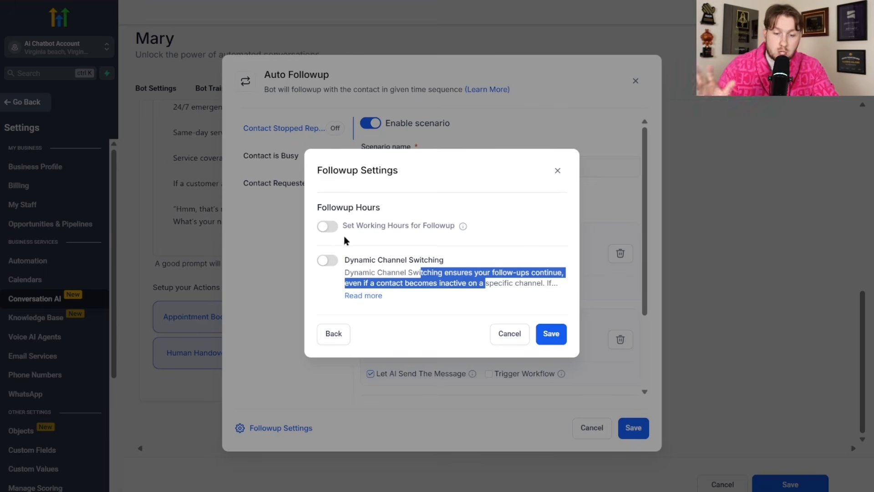
pyautogui.click(327, 260)
pyautogui.click(327, 260)
pyautogui.click(364, 295)
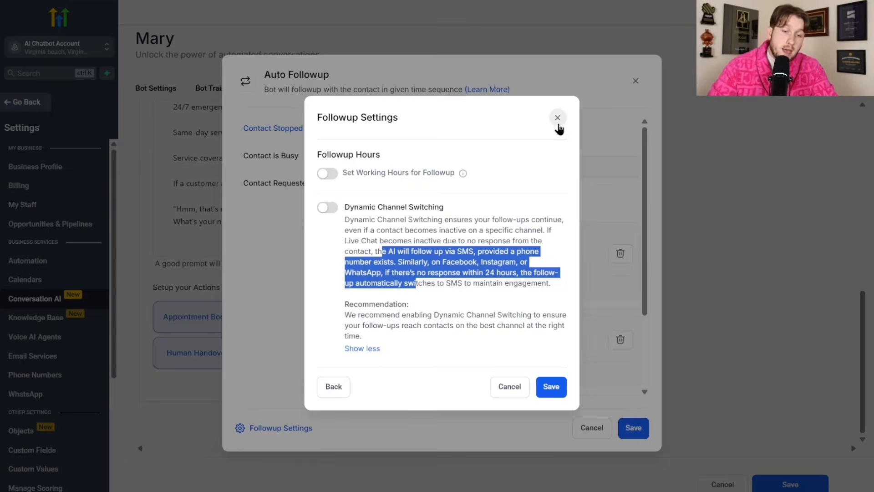
# - Close the Followup Settings and Auto Followup windows
pyautogui.click(557, 119)
pyautogui.scroll(-3, 500, 319)
pyautogui.scroll(3, 513, 306)
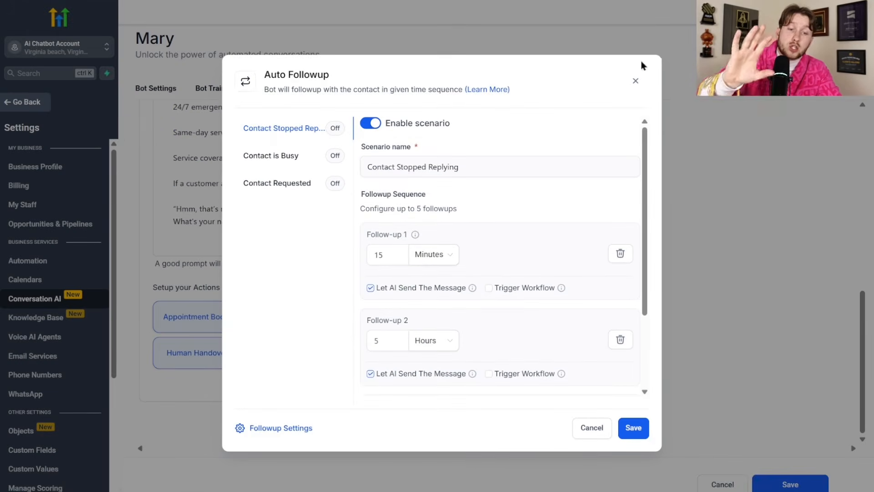
pyautogui.click(636, 82)
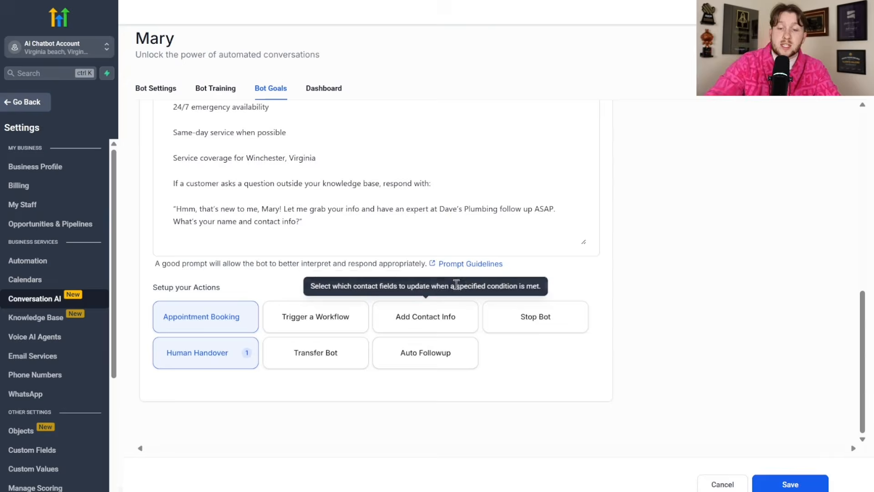
# - Save the Mary bot's goals
pyautogui.scroll(9, 690, 375)
pyautogui.scroll(-10, 662, 373)
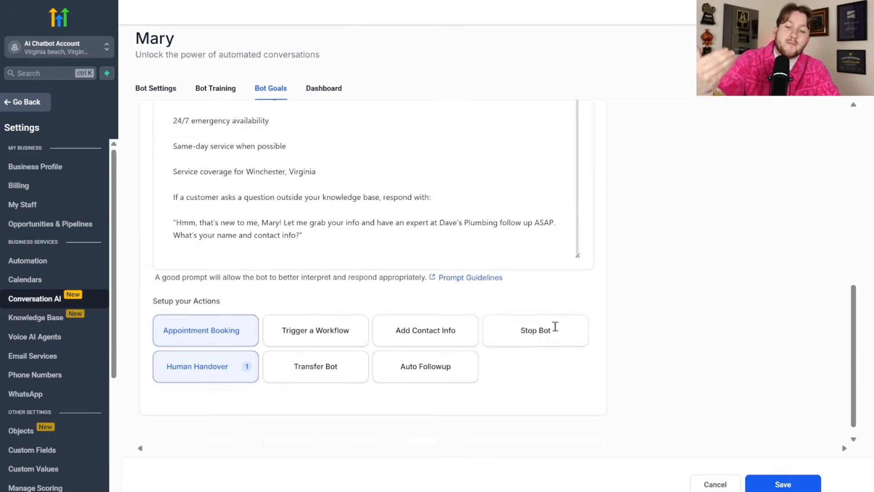
pyautogui.scroll(2, 652, 357)
pyautogui.click(780, 477)
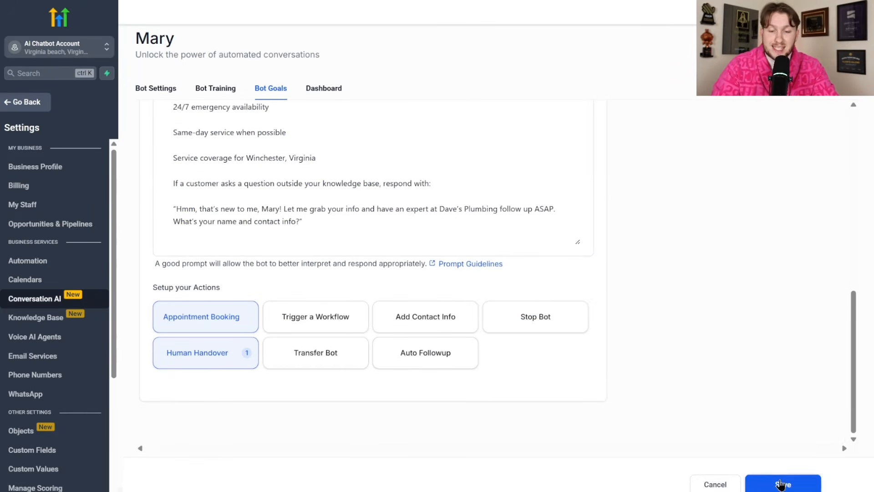
# - View Mary's dashboard, then return to the Conversation AI Agents list
pyautogui.click(326, 88)
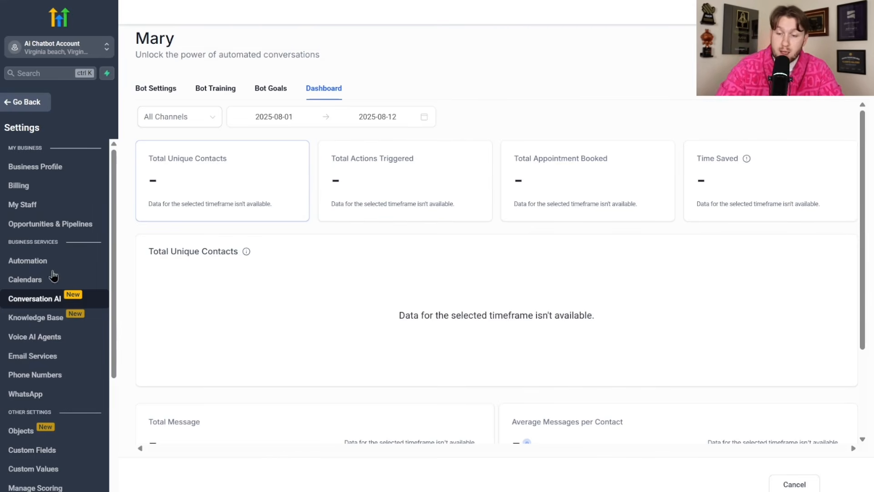
pyautogui.click(54, 304)
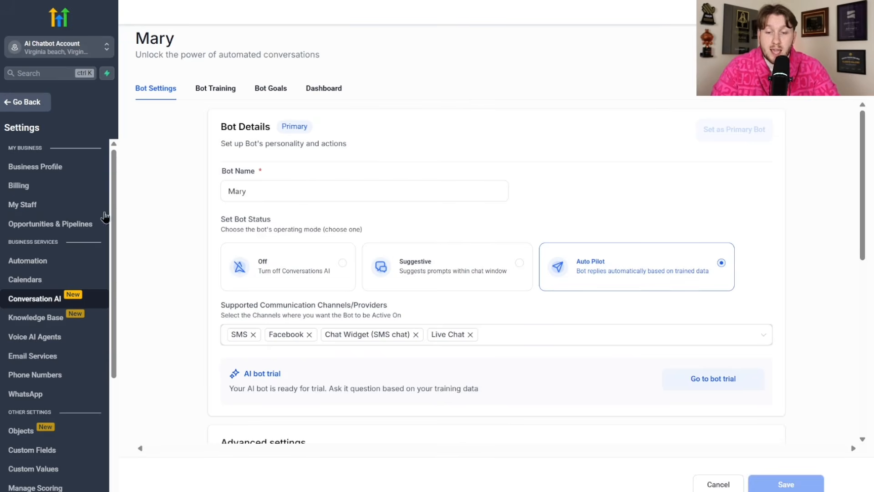
pyautogui.scroll(-10, 515, 355)
pyautogui.click(718, 484)
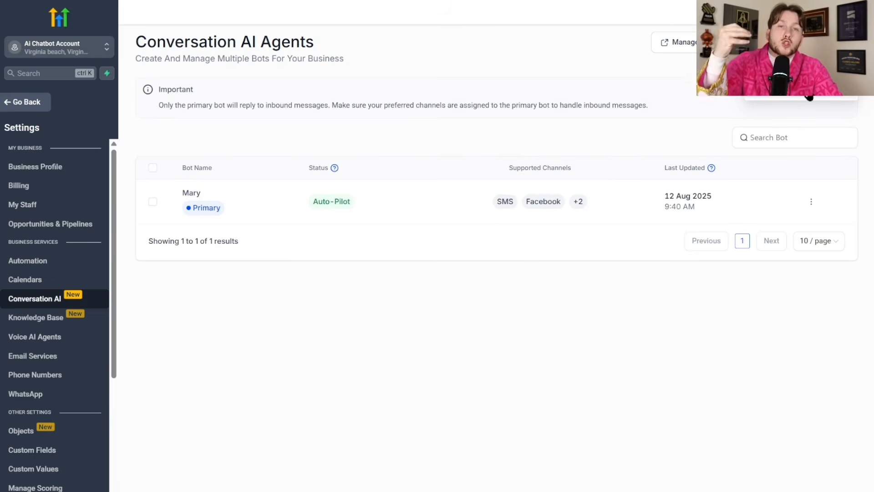
# - Start creating a new Appointment booking bot
pyautogui.click(810, 96)
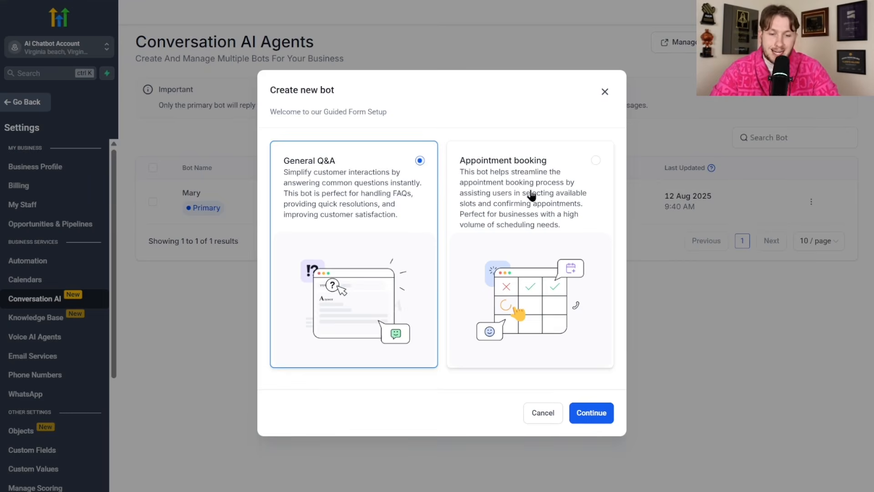
pyautogui.click(564, 194)
pyautogui.click(598, 417)
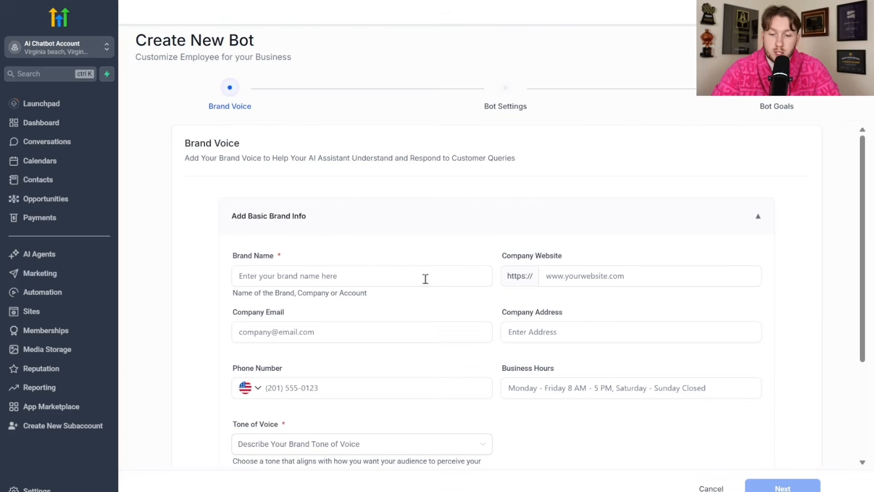
pyautogui.click(576, 276)
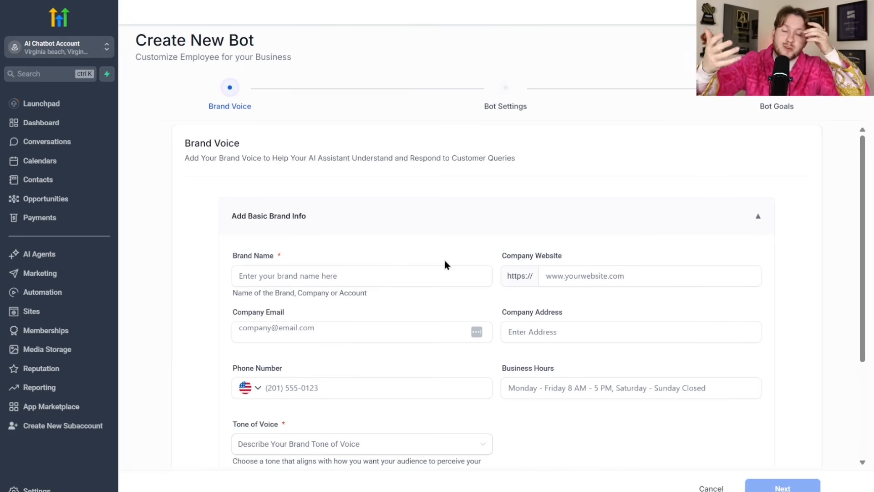
# - Create and save a 'Daves Plumbing' brand voice with a Friendly tone
pyautogui.click(427, 274)
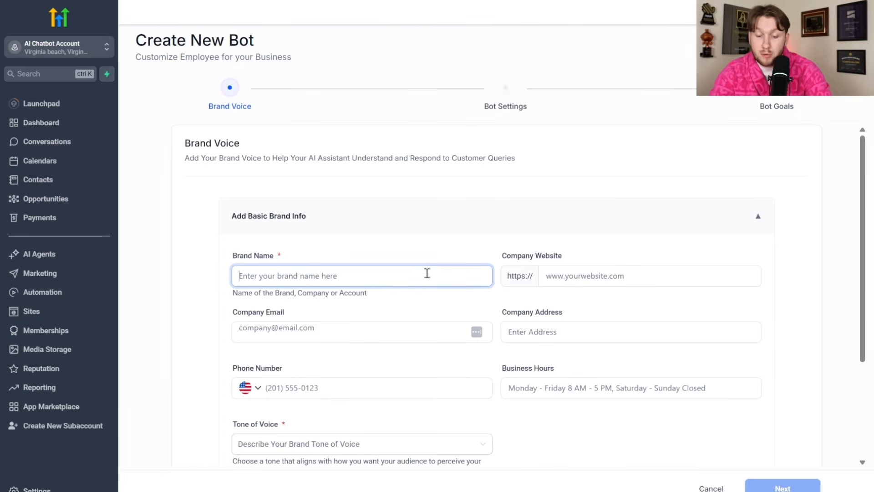
pyautogui.write('Daves Plumbing')
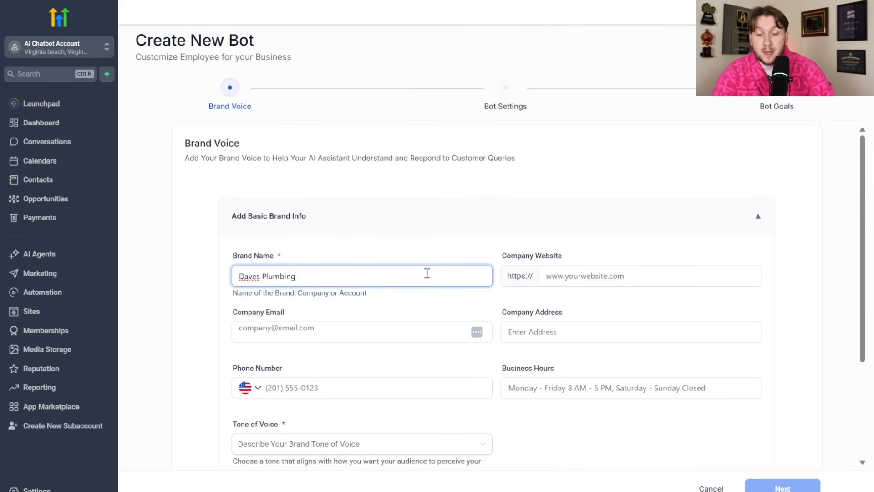
pyautogui.click(585, 276)
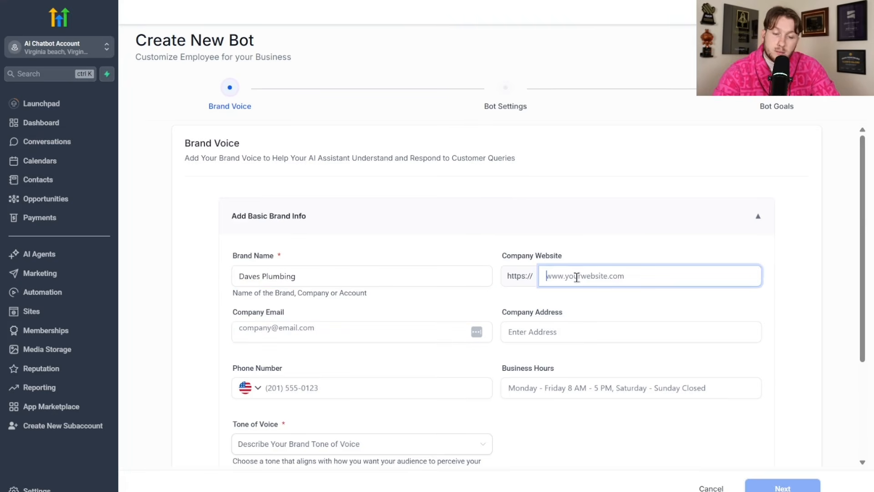
pyautogui.click(572, 325)
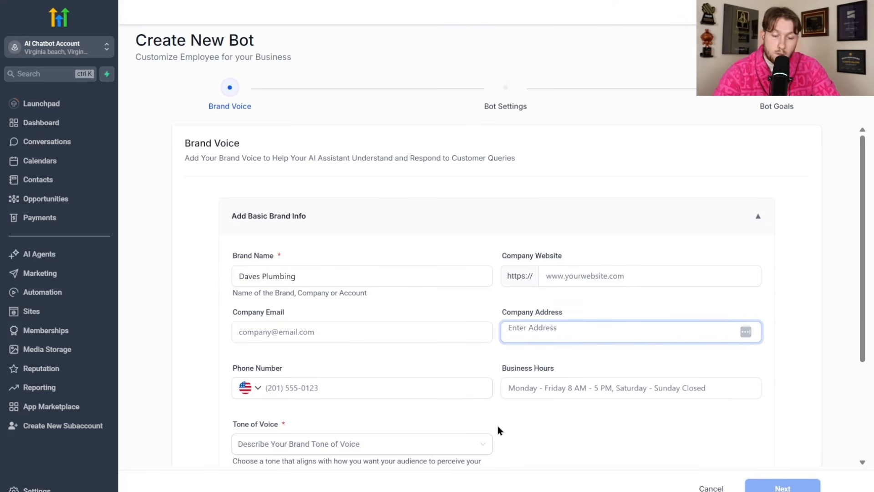
pyautogui.scroll(-3, 364, 382)
pyautogui.click(418, 309)
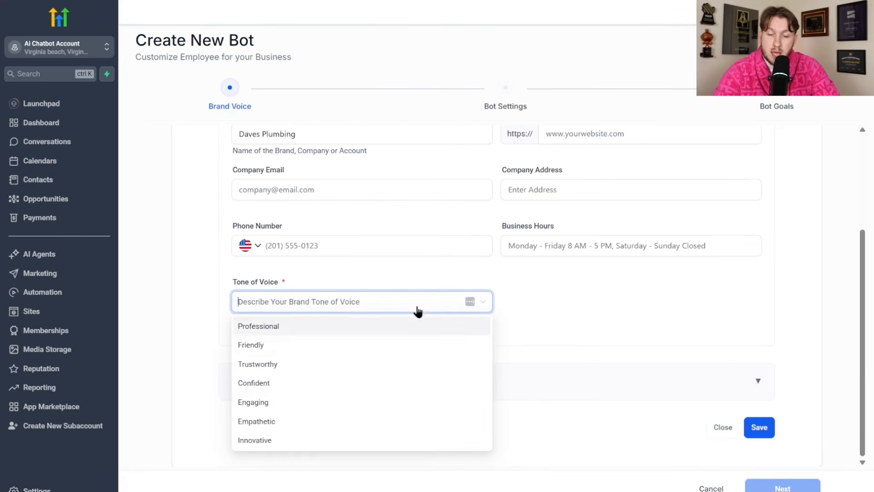
pyautogui.click(361, 346)
pyautogui.click(758, 426)
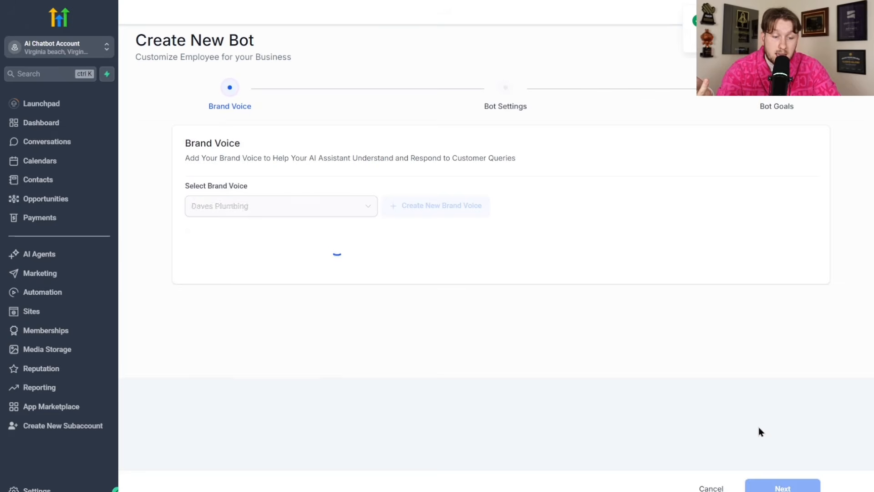
# - Keep Daves Plumbing selected as the brand voice and continue to bot settings
pyautogui.click(367, 207)
pyautogui.click(339, 231)
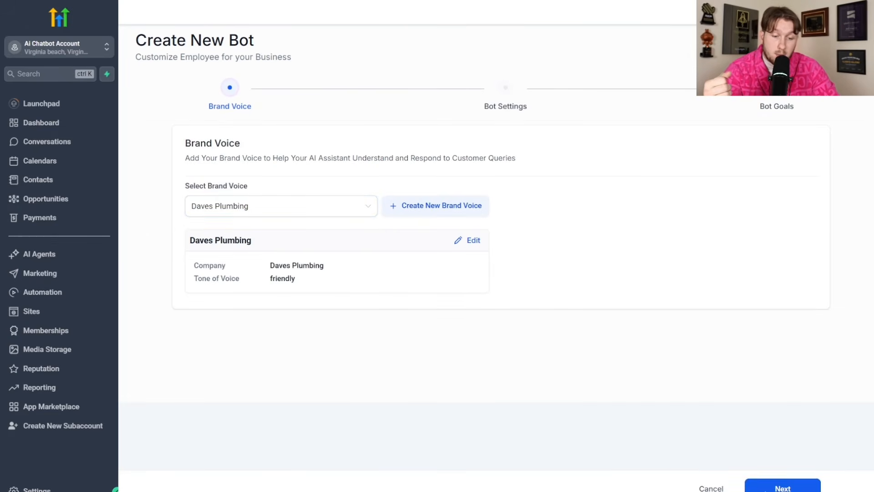
pyautogui.click(773, 486)
# - Rename the bot to 'Lizzy'
pyautogui.click(416, 232)
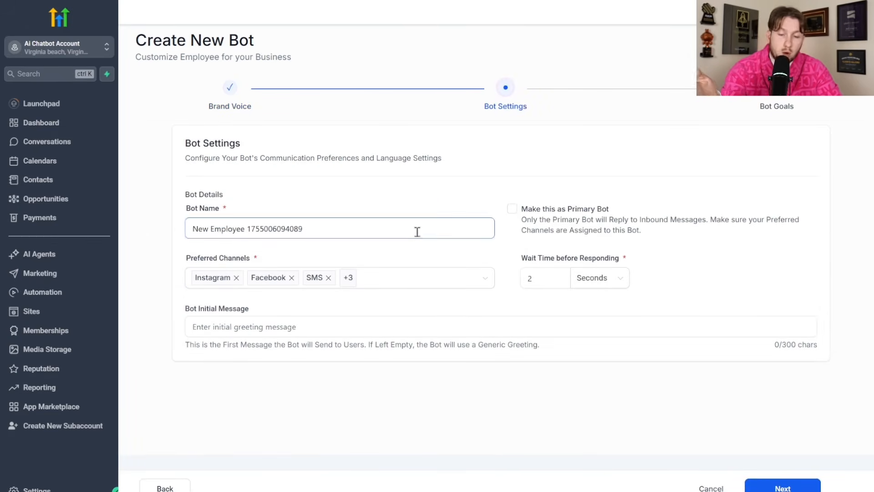
pyautogui.hotkey('ctrl', 'a')
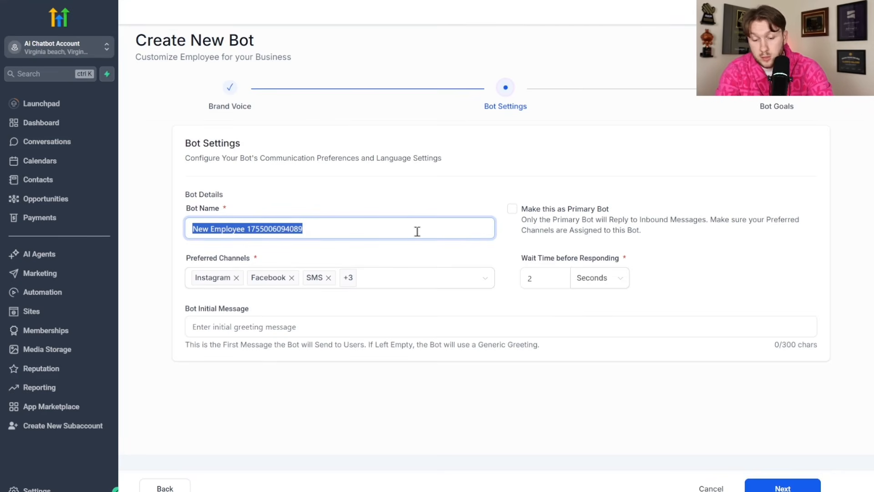
pyautogui.write('Lizzy')
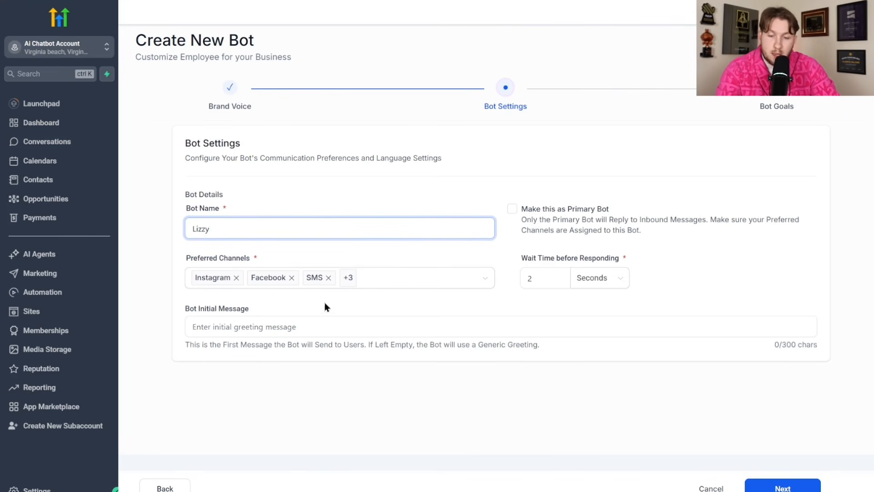
# - Review the preferred channels, re-adding Live Chat and WhatsApp to keep all six
pyautogui.click(380, 281)
pyautogui.click(291, 295)
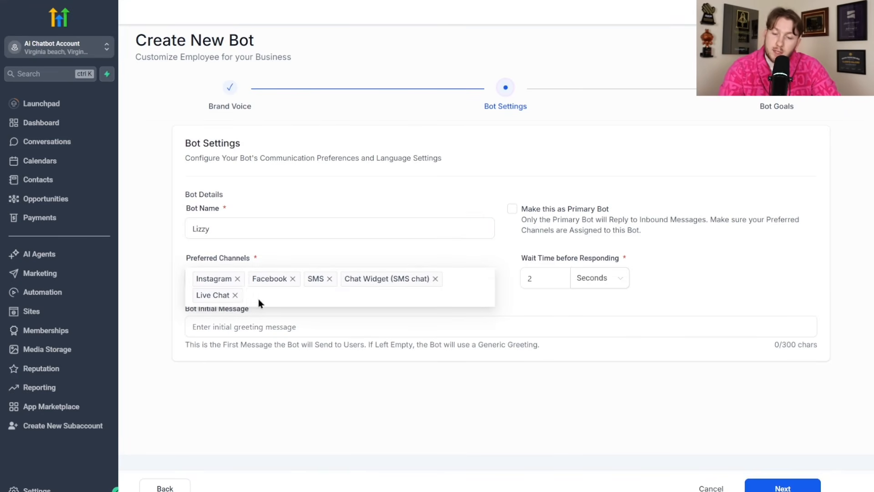
pyautogui.click(236, 294)
pyautogui.click(402, 283)
pyautogui.click(332, 383)
pyautogui.click(418, 260)
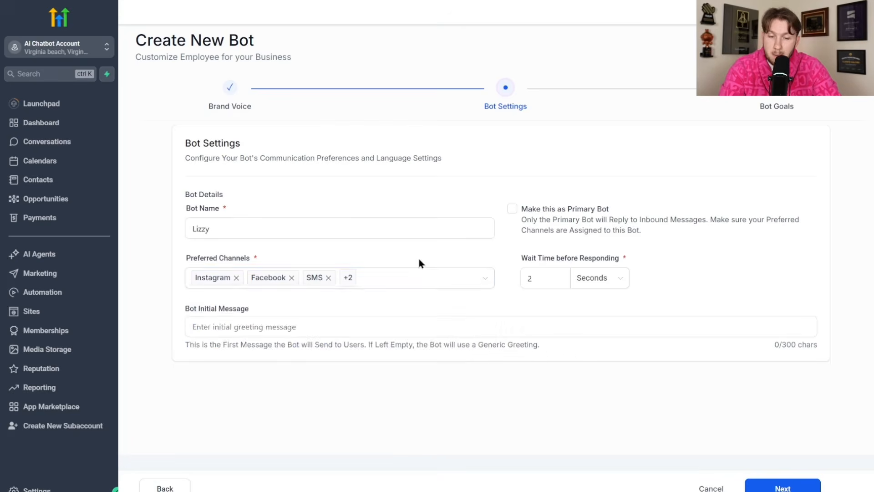
pyautogui.click(412, 279)
pyautogui.click(360, 392)
pyautogui.click(430, 228)
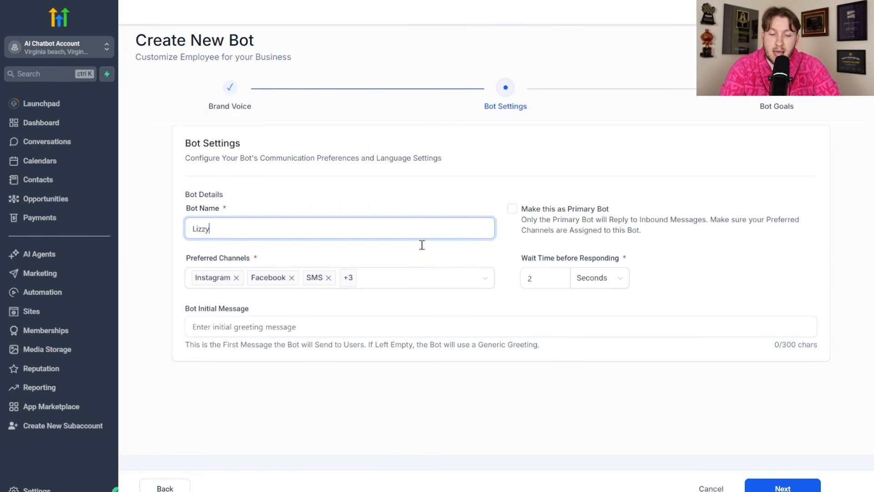
# - Check the 2-second wait time and greeting, then advance to Bot Goals
pyautogui.click(539, 279)
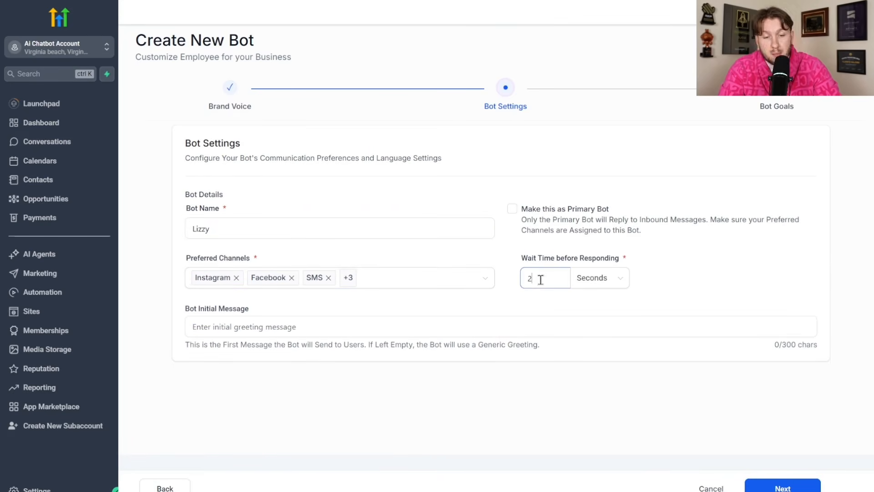
pyautogui.click(414, 325)
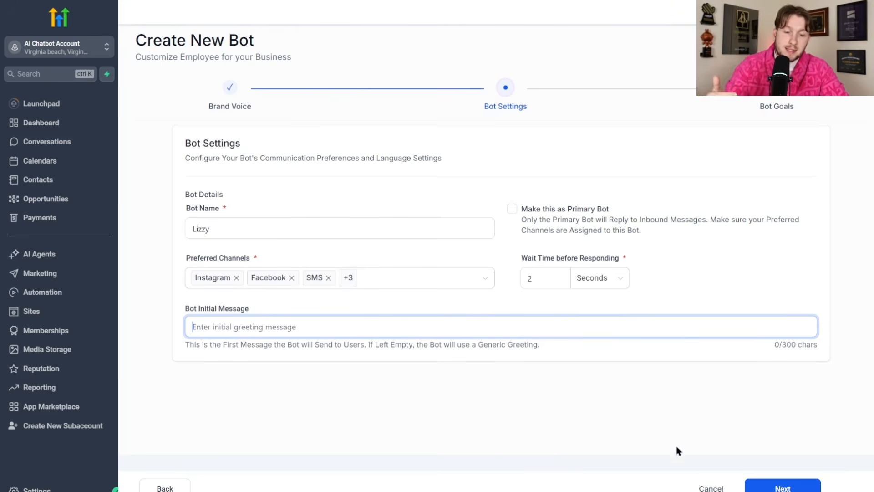
pyautogui.click(784, 487)
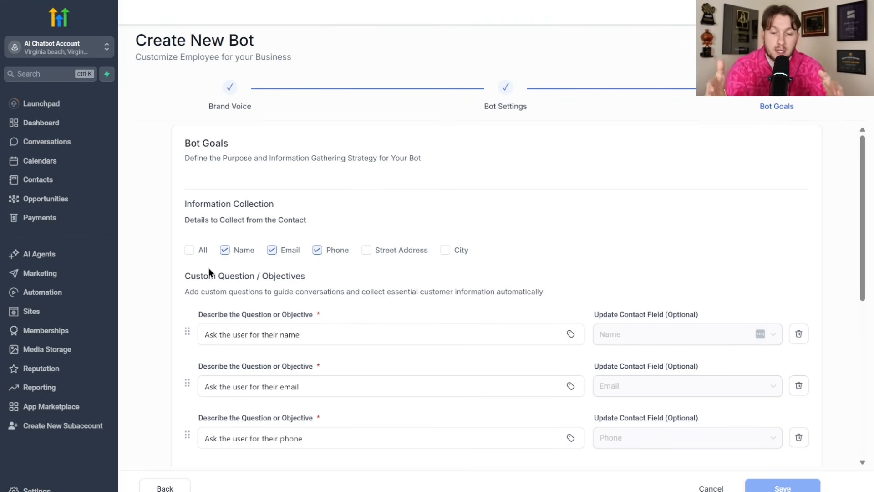
# - Collect all contact details, including street address and city, without skipping answered questions
pyautogui.click(198, 249)
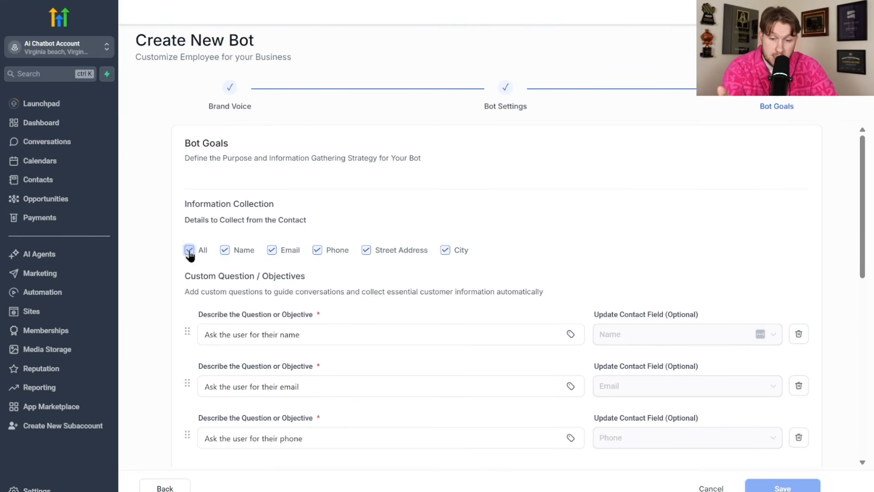
pyautogui.click(198, 249)
pyautogui.click(194, 249)
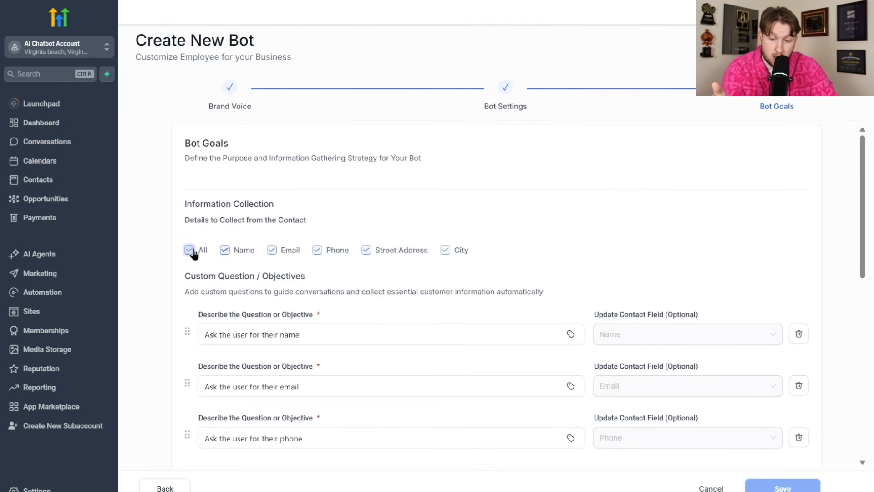
pyautogui.scroll(-4, 268, 255)
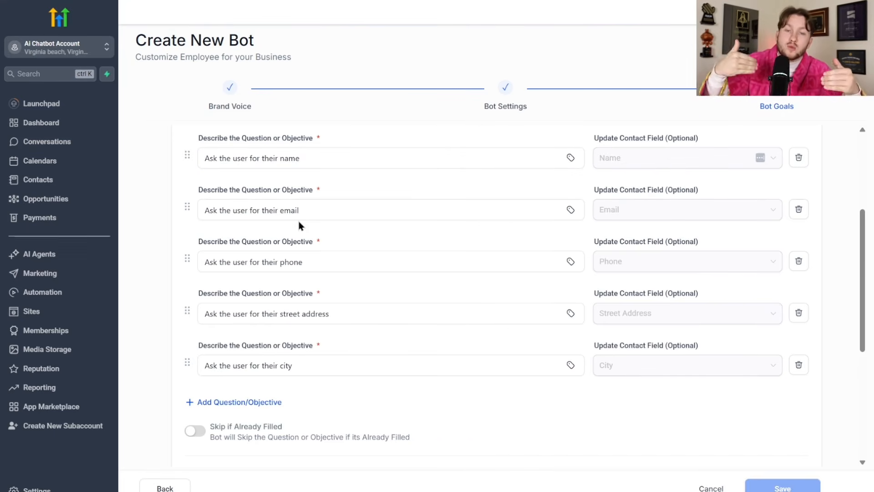
pyautogui.scroll(-4, 299, 225)
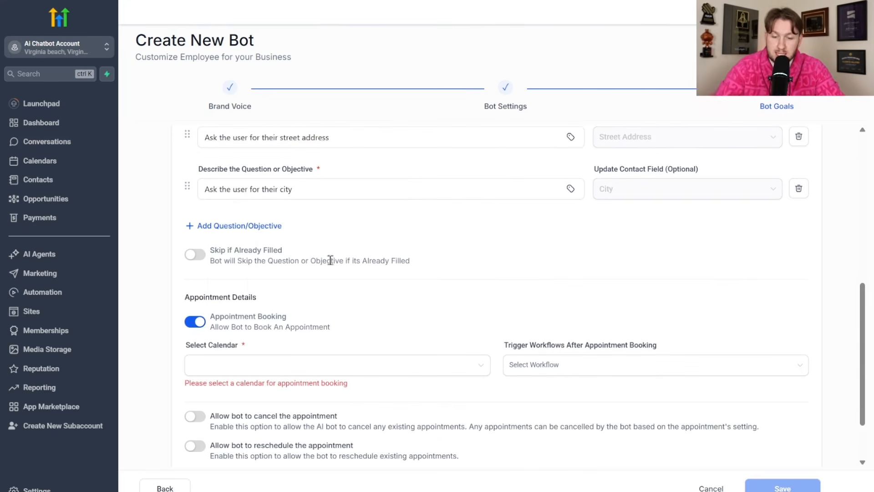
pyautogui.click(195, 255)
pyautogui.click(193, 255)
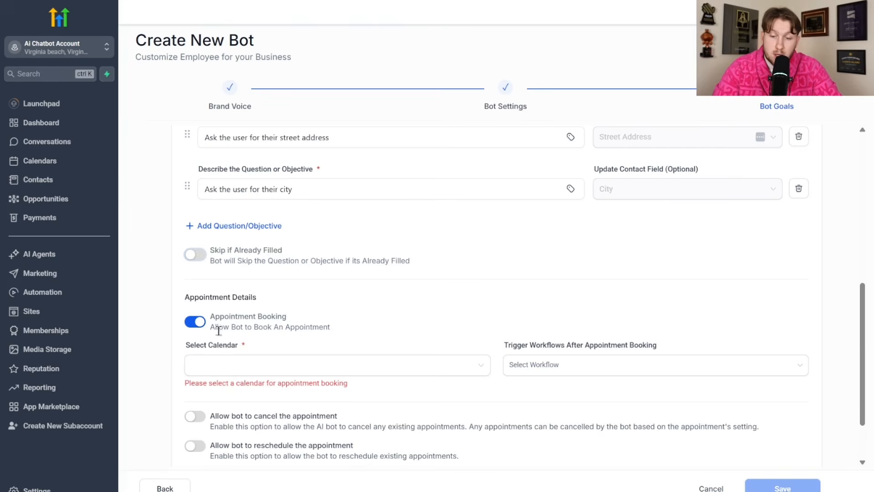
# - Book appointments on the personal calendar, with no post-booking workflow
pyautogui.click(238, 364)
pyautogui.click(260, 391)
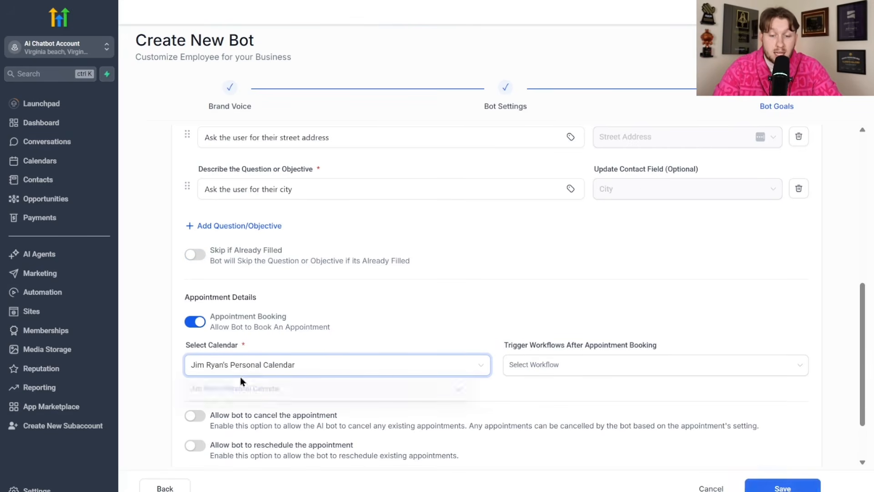
pyautogui.click(535, 365)
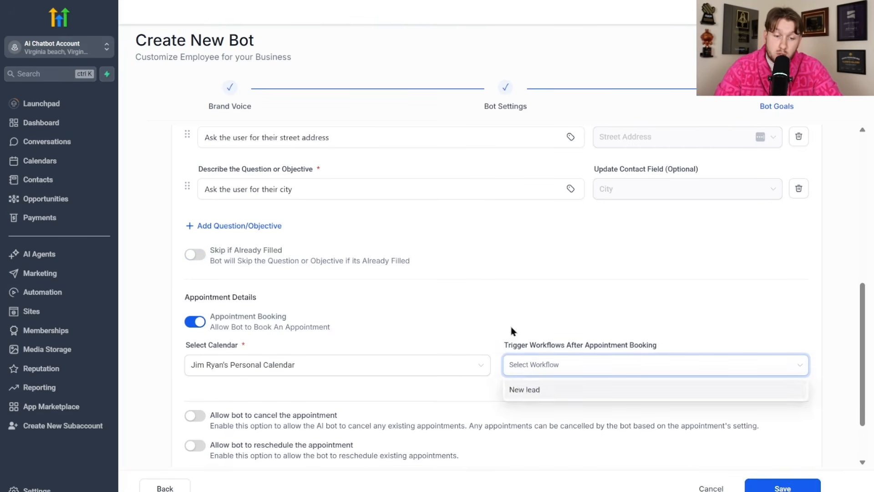
pyautogui.click(468, 341)
# - Leave appointment cancelling and rescheduling turned off and review the goals
pyautogui.scroll(-2, 546, 375)
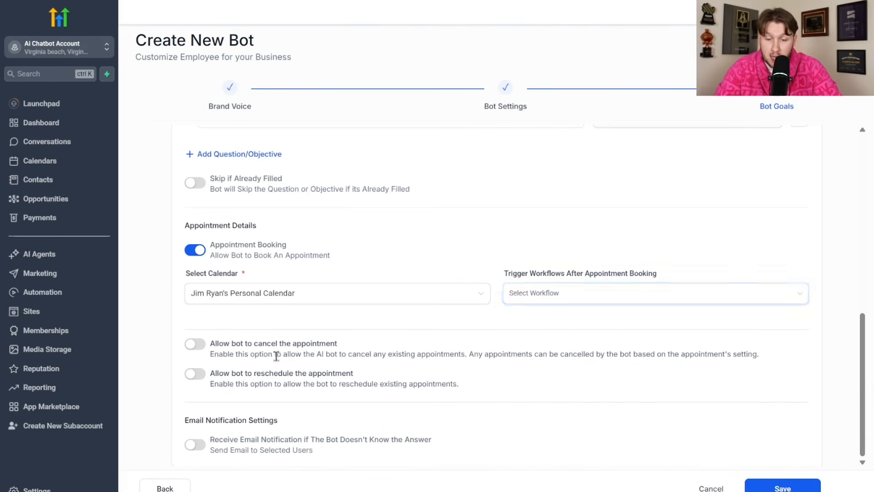
pyautogui.click(197, 345)
pyautogui.click(193, 344)
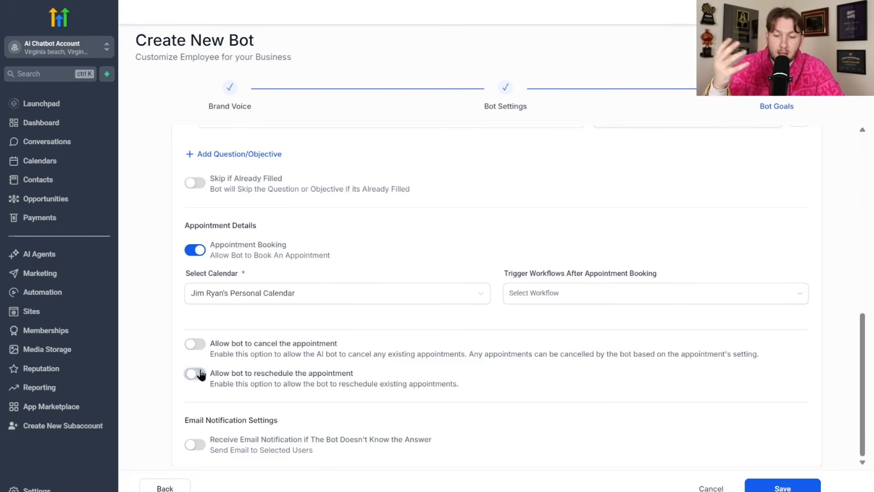
pyautogui.click(199, 373)
pyautogui.click(199, 373)
pyautogui.scroll(10, 314, 437)
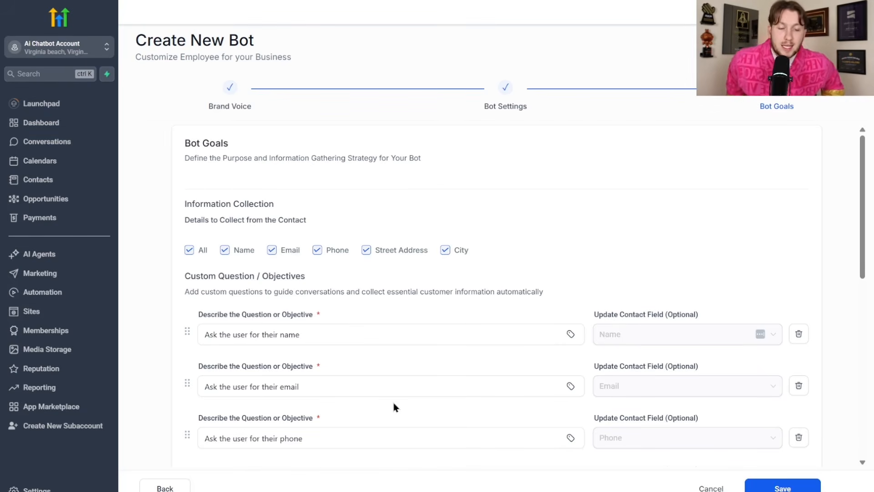
pyautogui.scroll(-10, 598, 263)
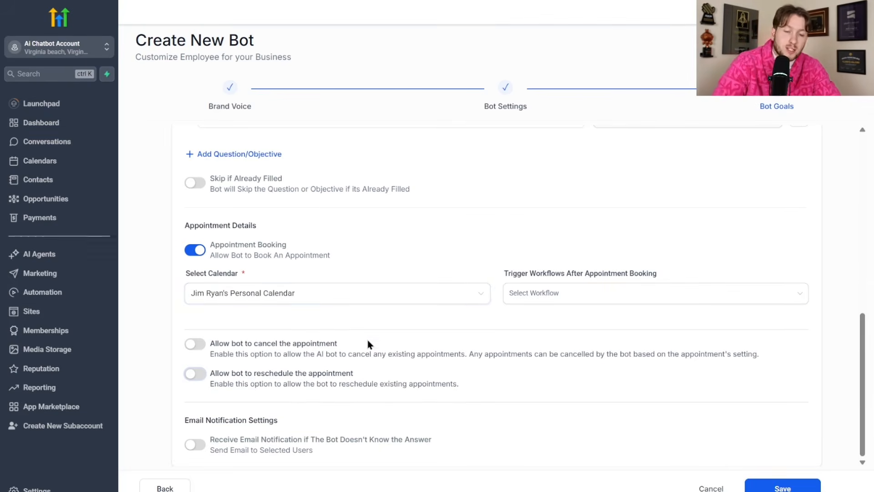
pyautogui.scroll(10, 590, 194)
pyautogui.scroll(1, 591, 195)
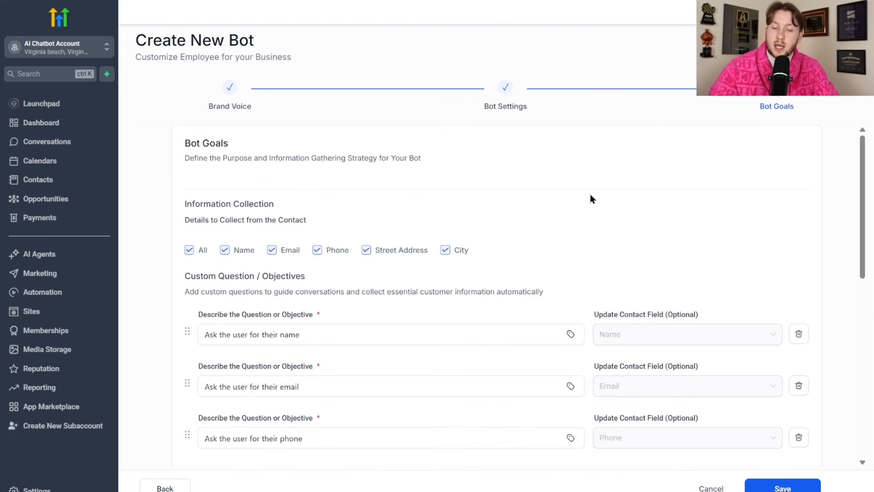
# - Save the goals to create the Lizzy bot
pyautogui.click(783, 487)
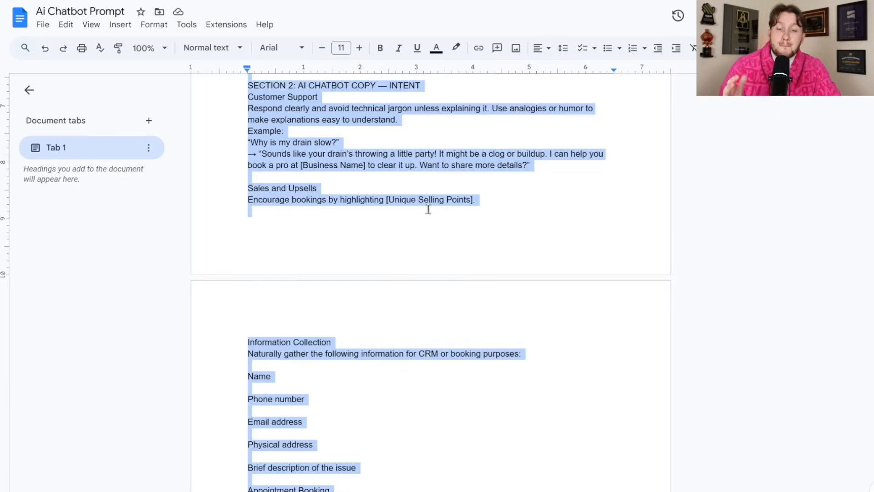
pyautogui.scroll(-3, 484, 365)
pyautogui.scroll(10, 518, 181)
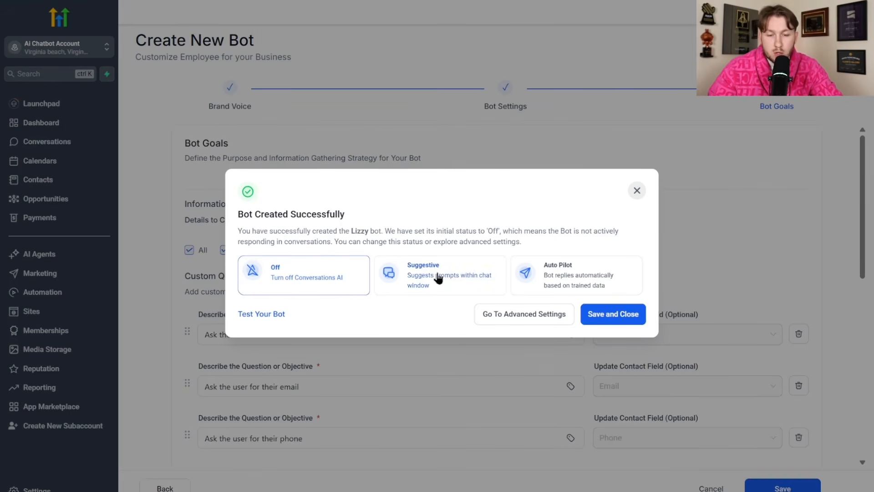
# - Compare Lizzy's Off and Auto Pilot status options, then open its settings via Test Your Bot
pyautogui.click(582, 281)
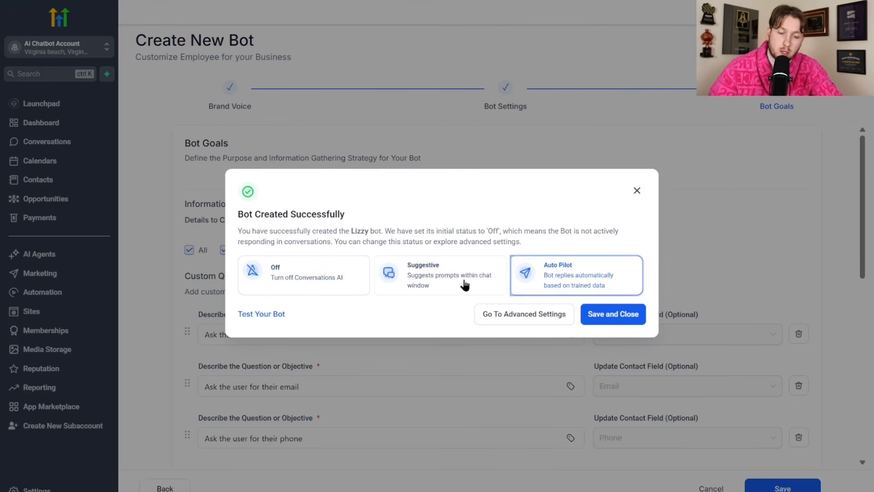
pyautogui.click(287, 284)
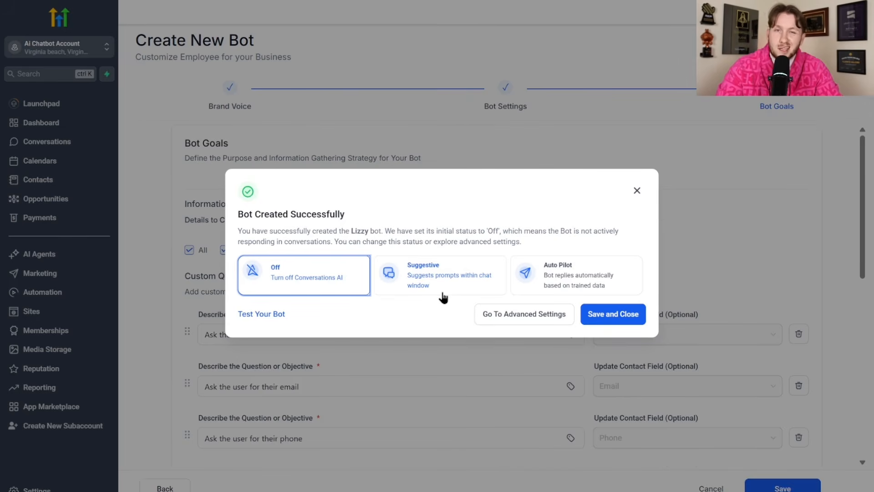
pyautogui.click(623, 292)
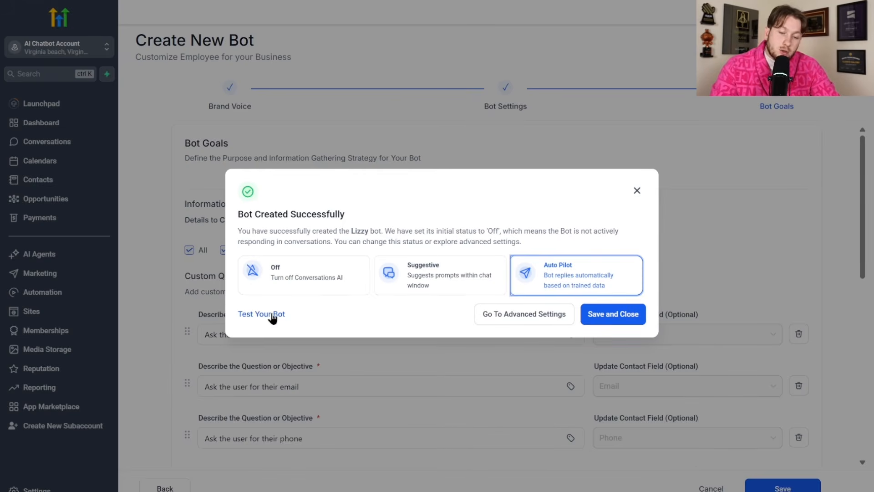
pyautogui.click(485, 315)
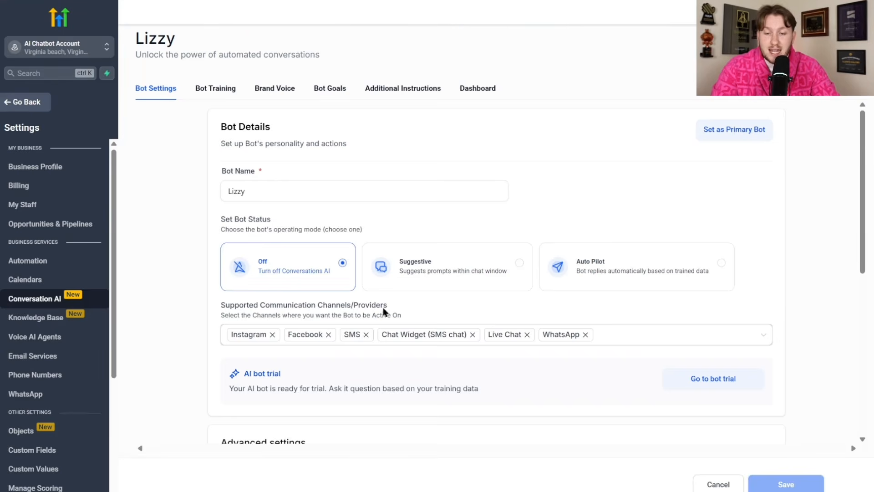
# - Look through Lizzy's Bot Training, Brand Voice and Additional Instructions tabs
pyautogui.click(216, 91)
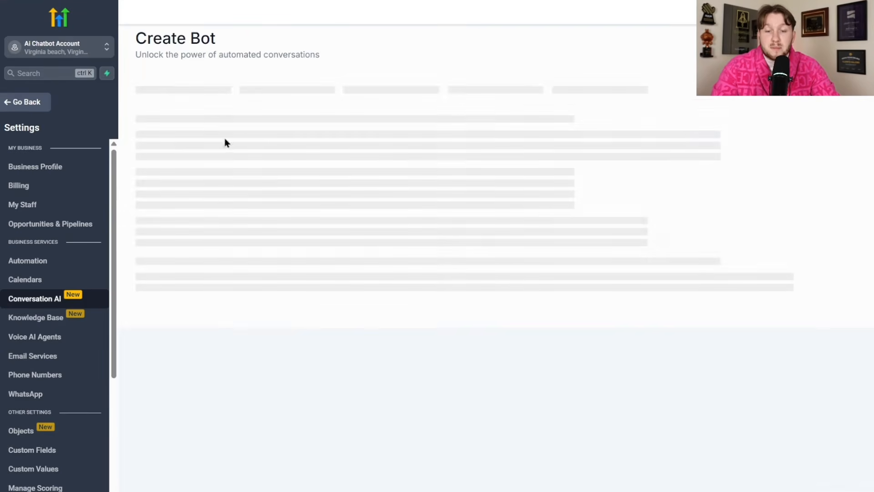
pyautogui.click(287, 90)
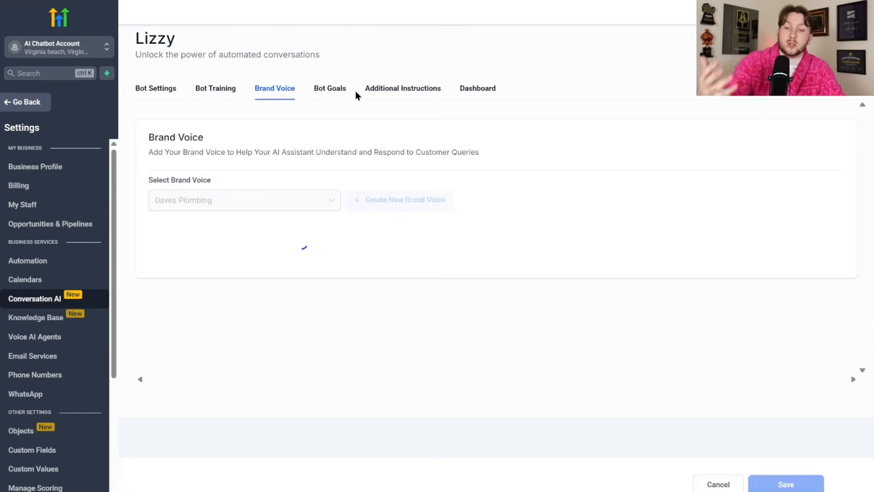
pyautogui.click(381, 91)
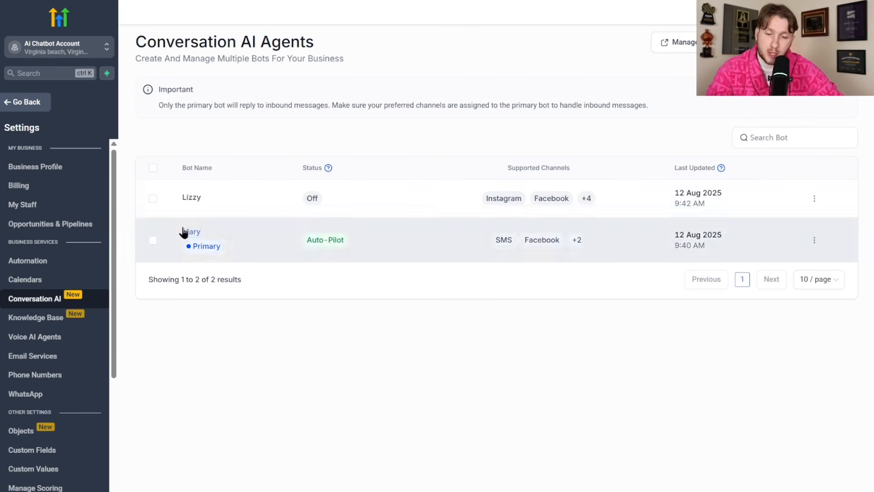
# - Open Mary's Bot Training test chat and send 'Hello i need to fix my pipes'
pyautogui.click(185, 232)
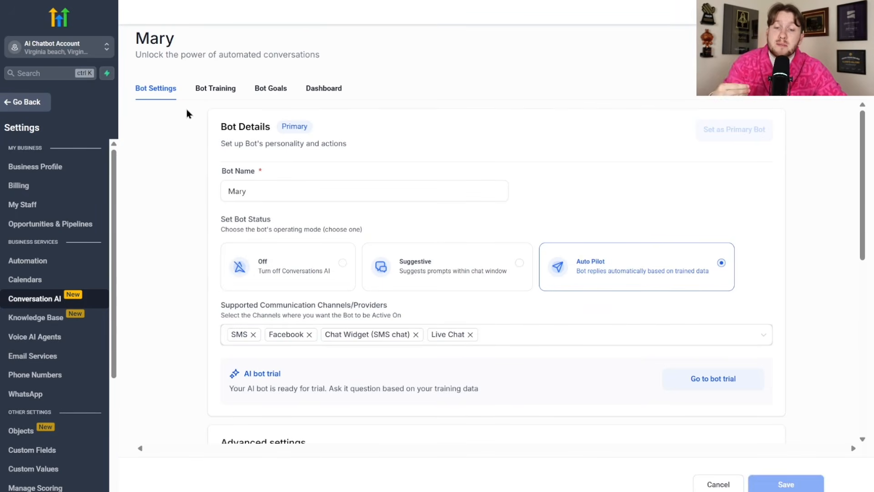
pyautogui.click(221, 91)
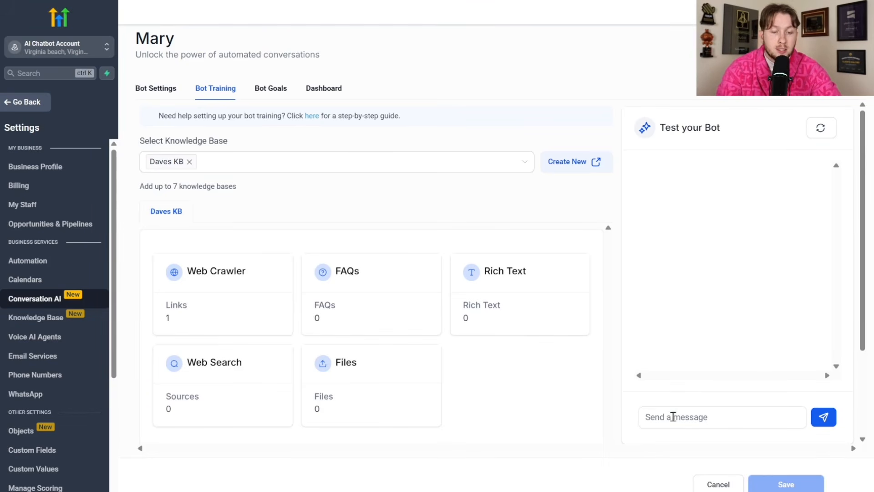
pyautogui.write('Hello i')
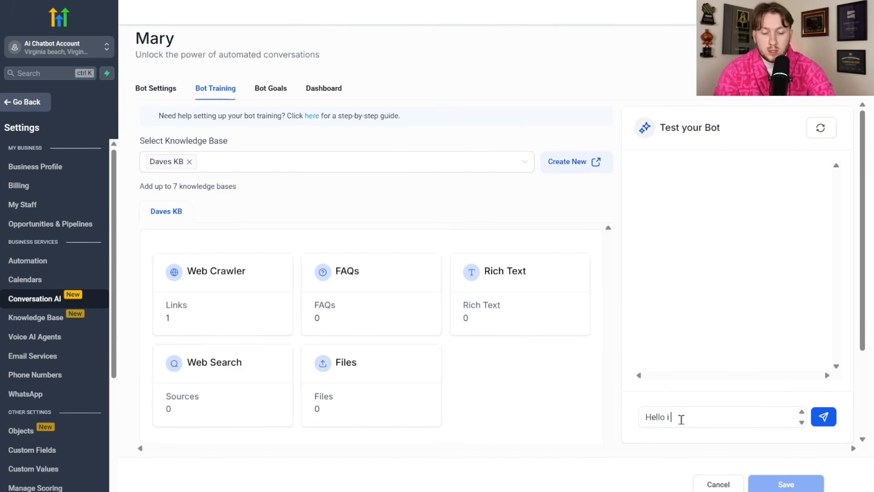
pyautogui.write(' need to fix my pipes')
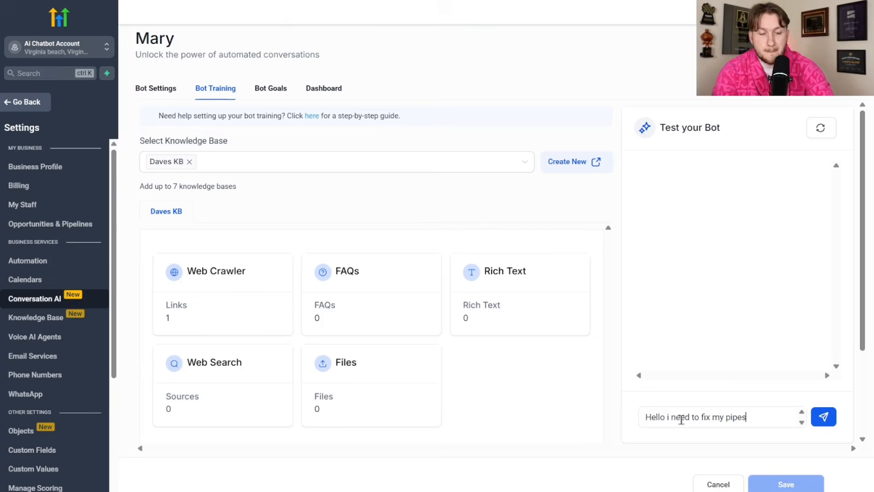
pyautogui.press('Return')
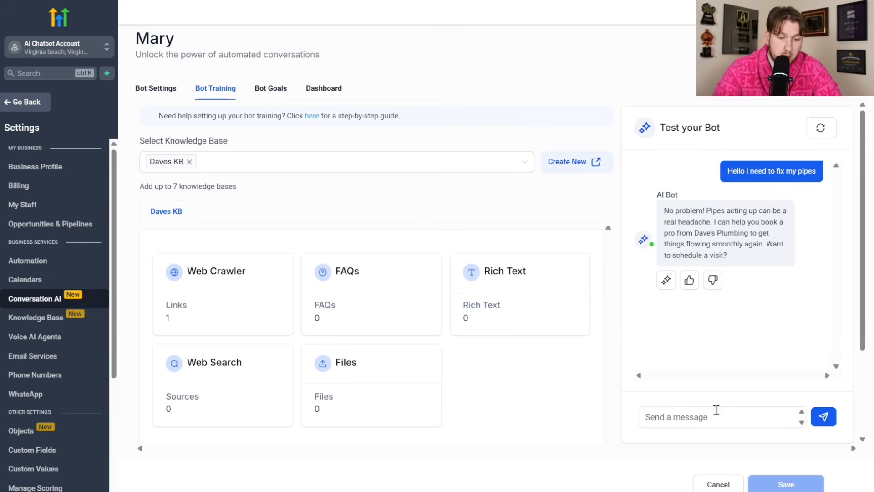
# - Reply 'this thursday' and '8am' to pick the Thursday 8am slot
pyautogui.write('this thursday')
pyautogui.press('Return')
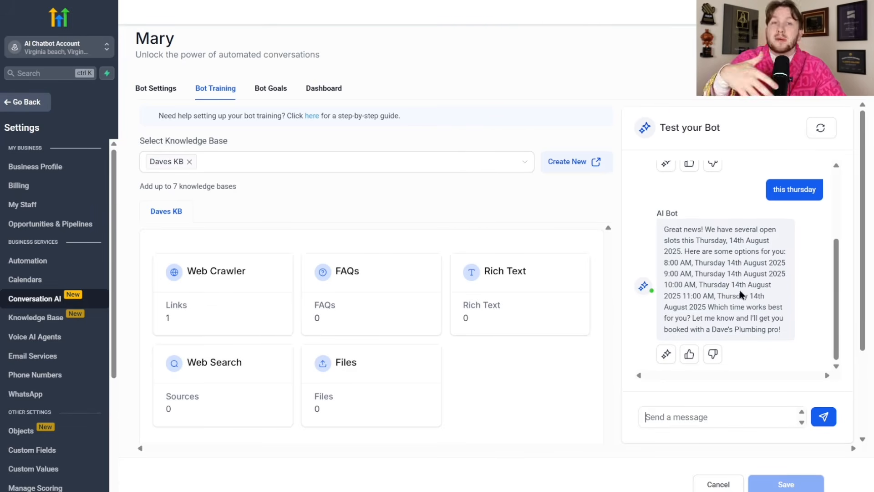
pyautogui.write('8')
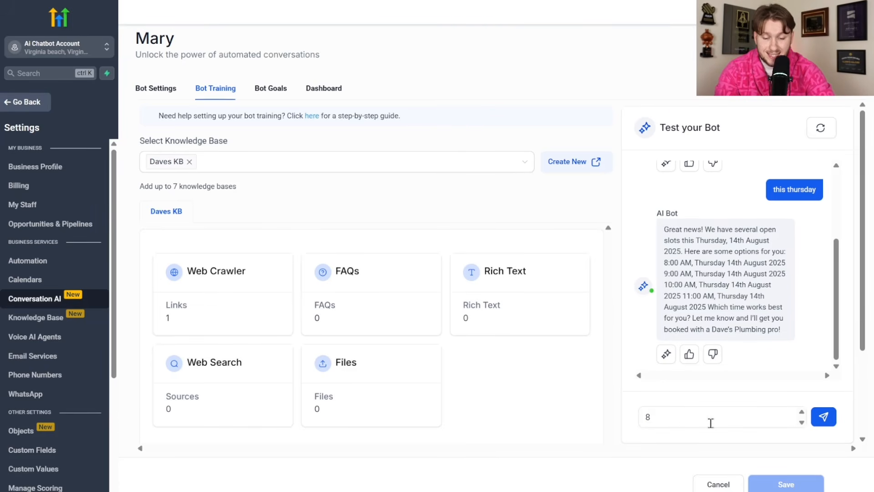
pyautogui.write('am')
pyautogui.press('Return')
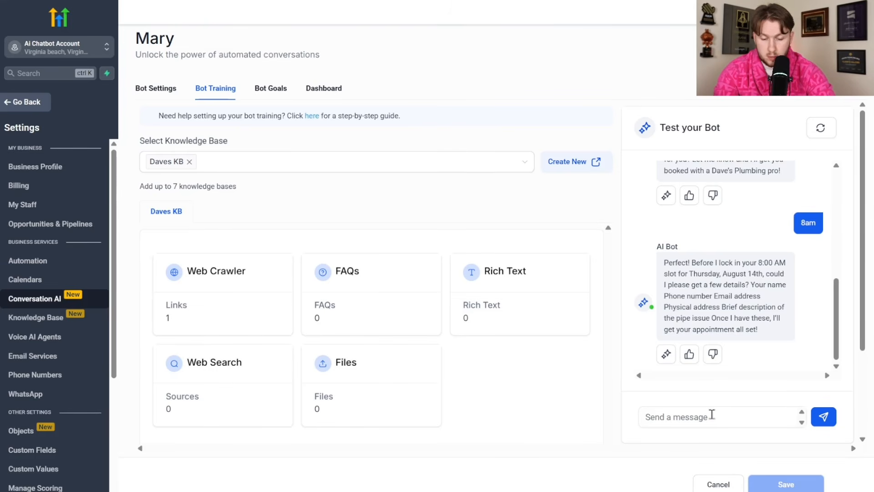
# - Send the test bot the contact's name, e-mail, phone and a 'pipes no working' issue, then a street address
pyautogui.write('Declan declan')
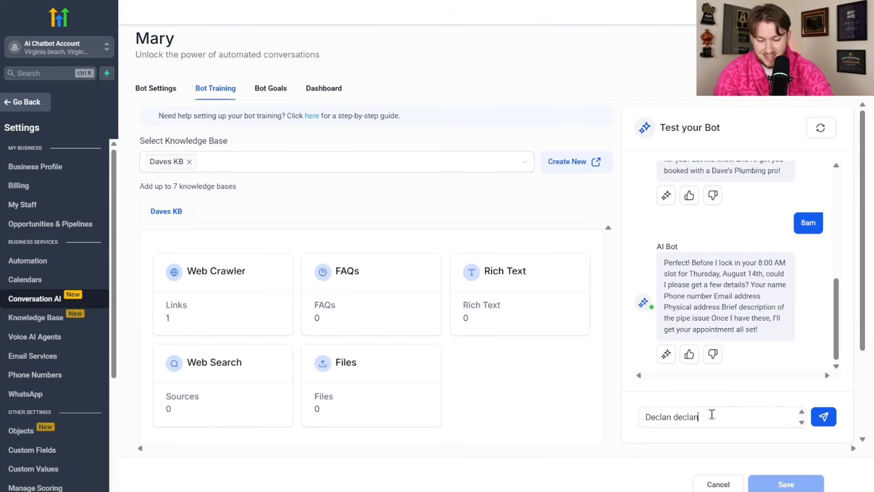
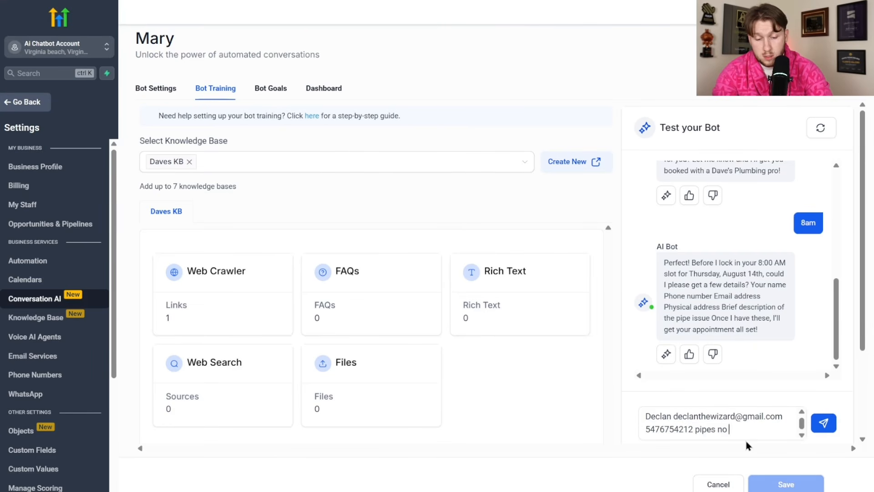
pyautogui.press('Return')
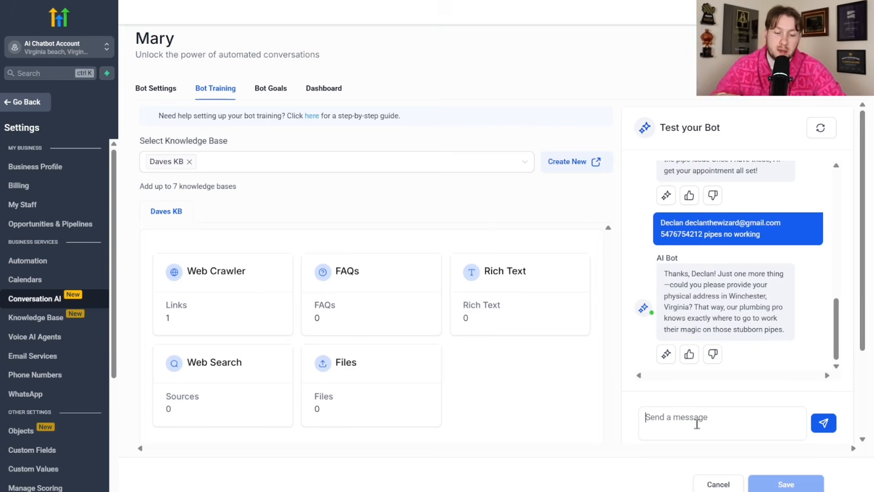
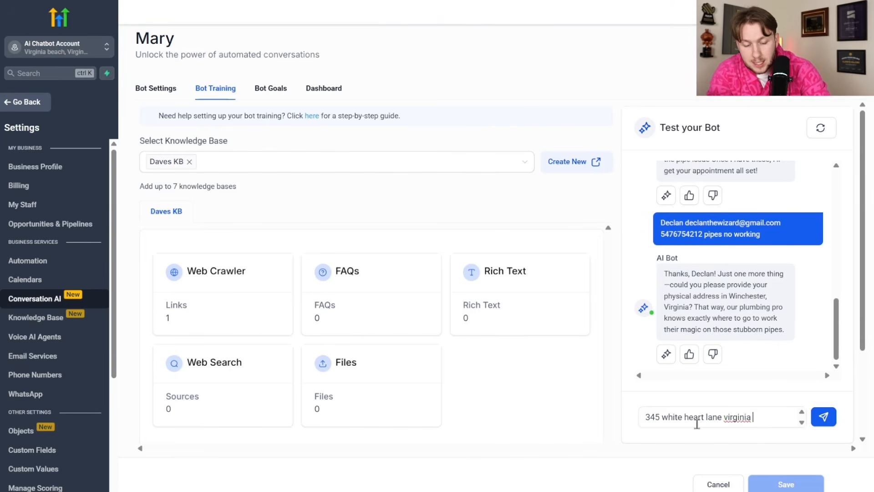
pyautogui.press('Return')
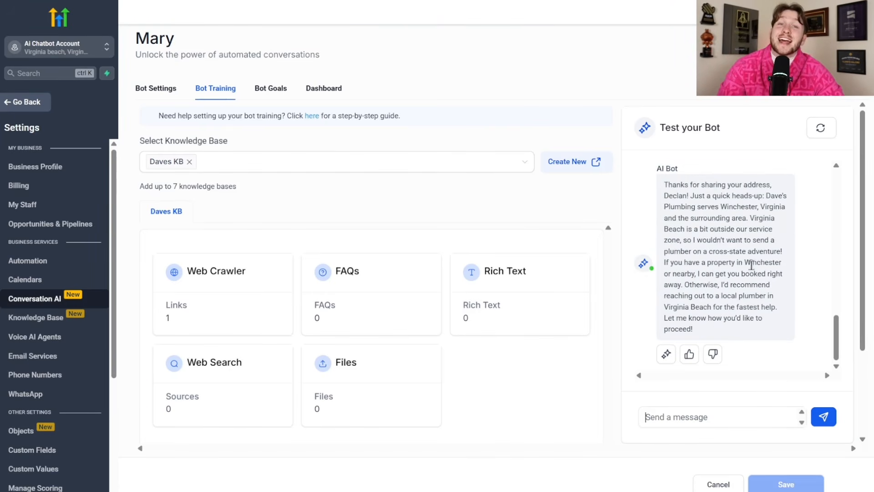
# - Review the bot's out-of-service-area warning and reply with a corrected Winchester location
pyautogui.moveTo(682, 239); pyautogui.dragTo(700, 273)
pyautogui.click(654, 313)
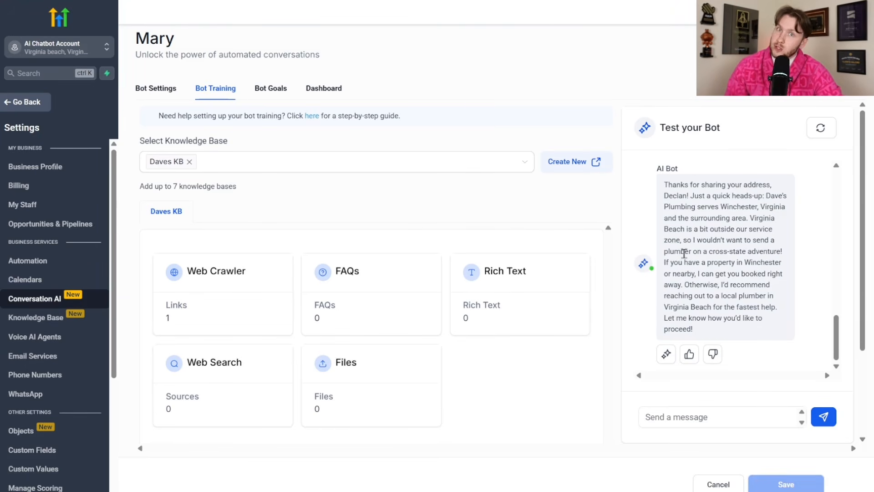
pyautogui.moveTo(682, 196); pyautogui.dragTo(713, 273)
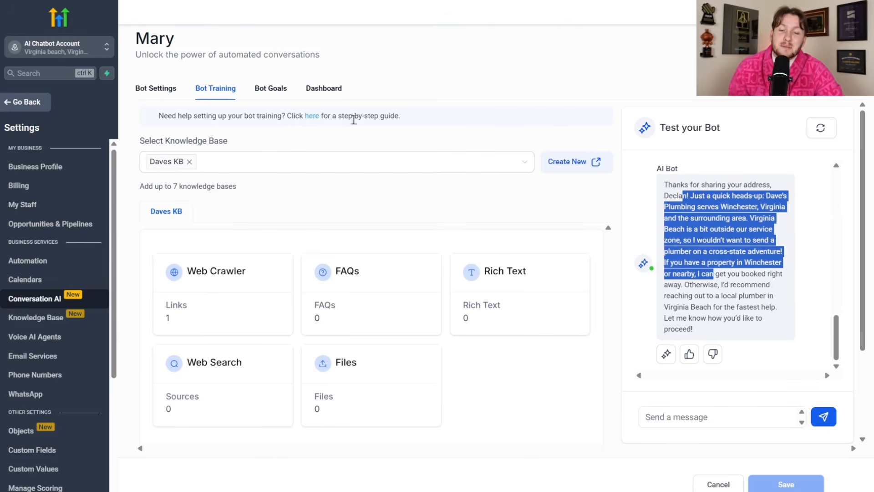
pyautogui.click(712, 417)
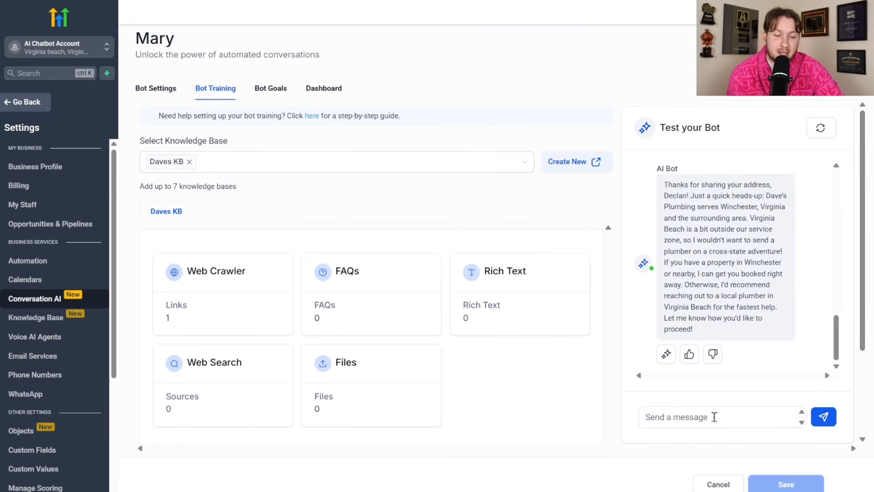
pyautogui.write('actually i a')
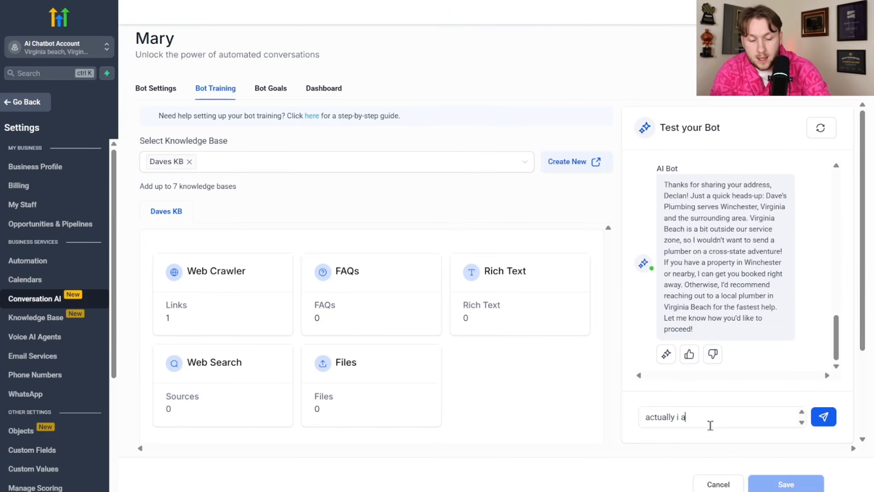
pyautogui.write('m on mainstreet winchester')
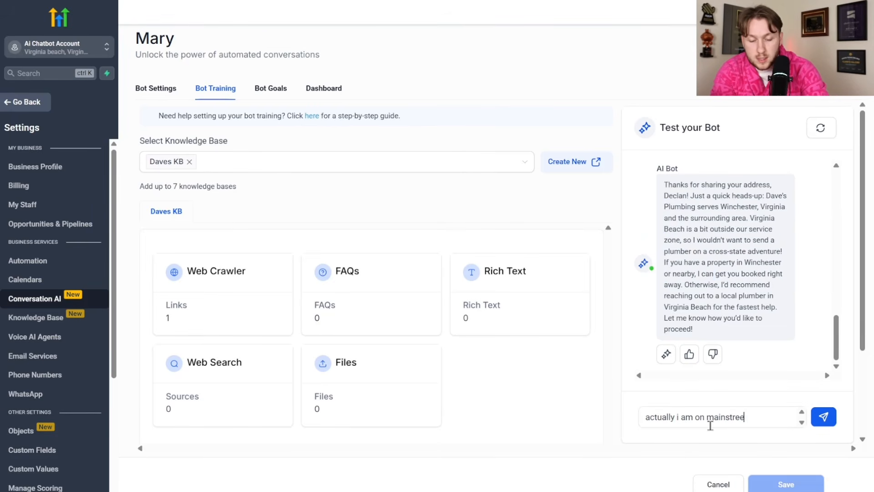
pyautogui.press('Return')
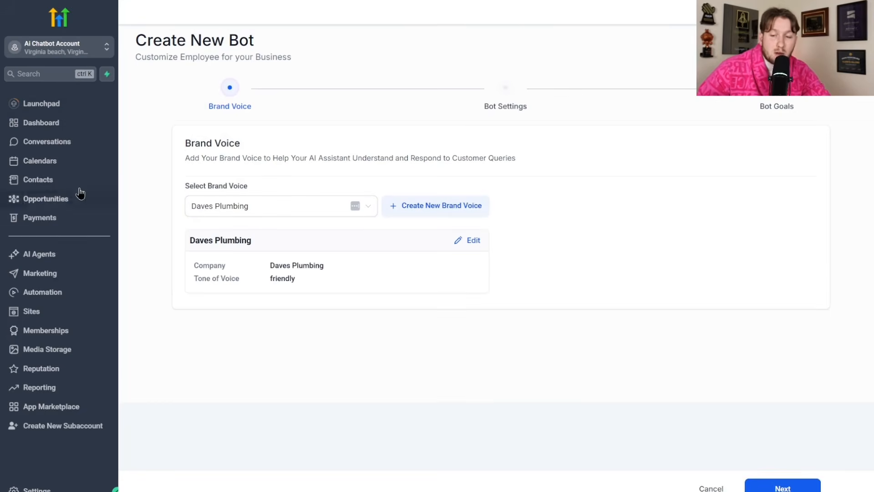
# - Open Calendars and display the team member's appointments in the week view
pyautogui.click(54, 163)
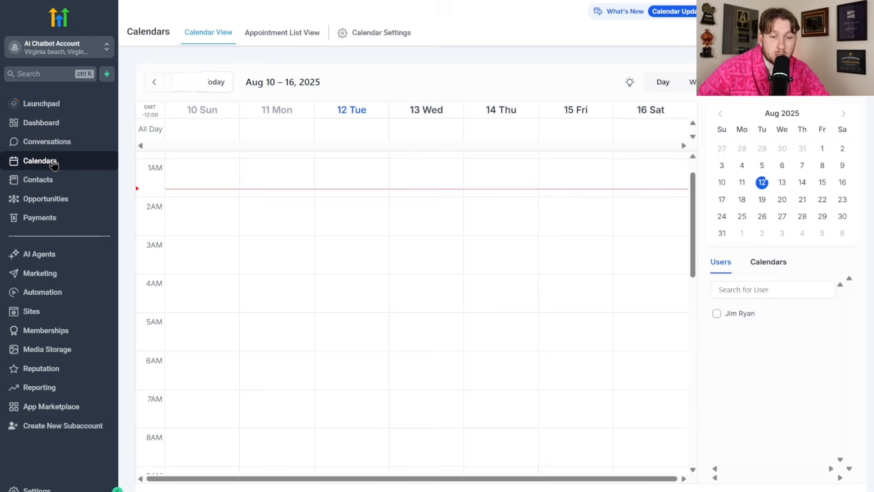
pyautogui.scroll(-10, 381, 273)
pyautogui.click(737, 313)
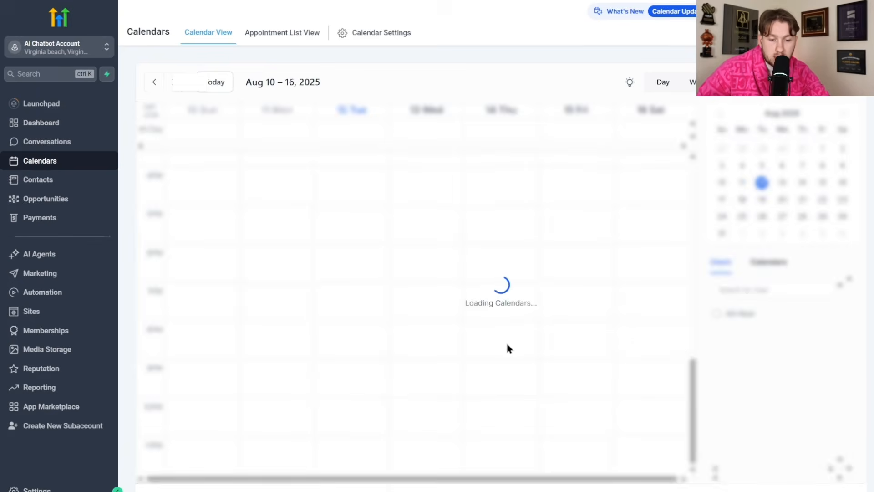
pyautogui.scroll(10, 507, 319)
# - Review the Thursday 14 August 8:00 AM appointment details, then go to the Conversation AI bots list
pyautogui.click(503, 294)
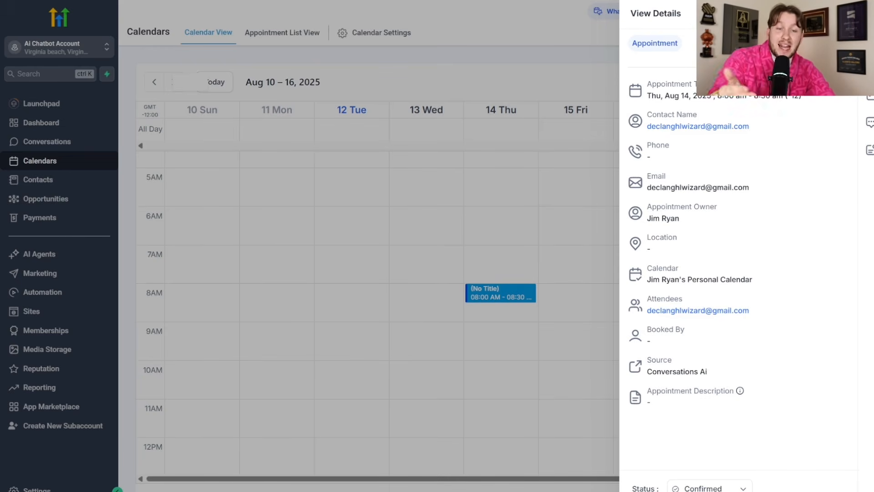
pyautogui.click(499, 309)
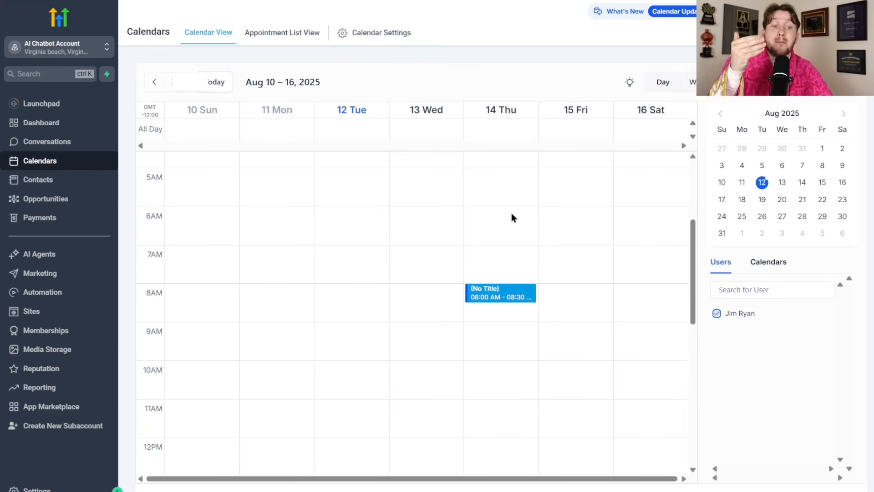
pyautogui.click(39, 263)
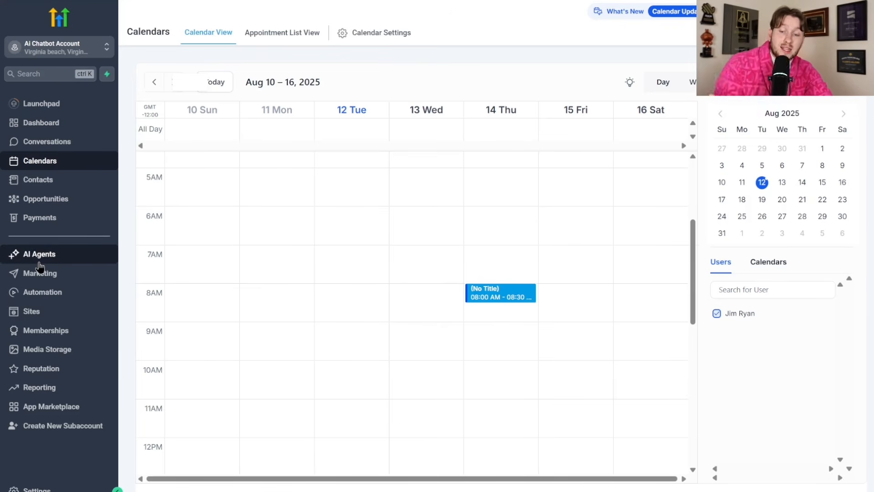
pyautogui.click(314, 31)
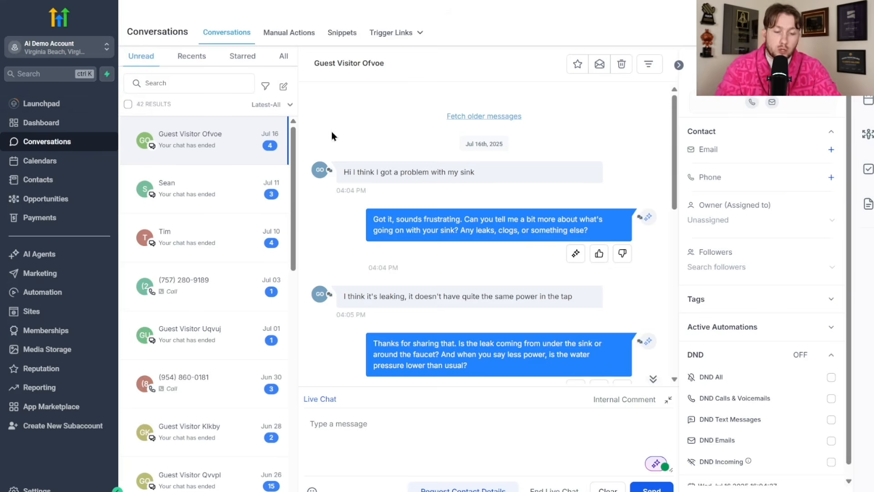
# - Check the conversation's AI bot status popup, leaving the bot Active
pyautogui.click(655, 463)
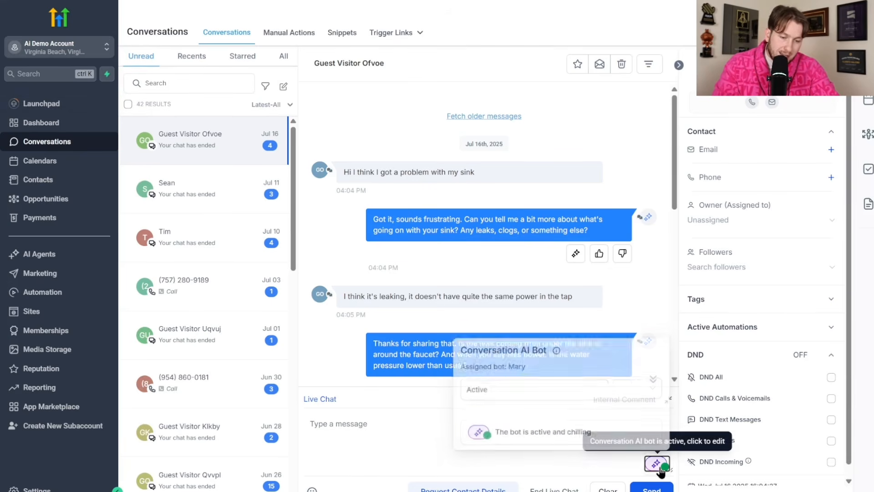
pyautogui.click(637, 386)
pyautogui.click(598, 363)
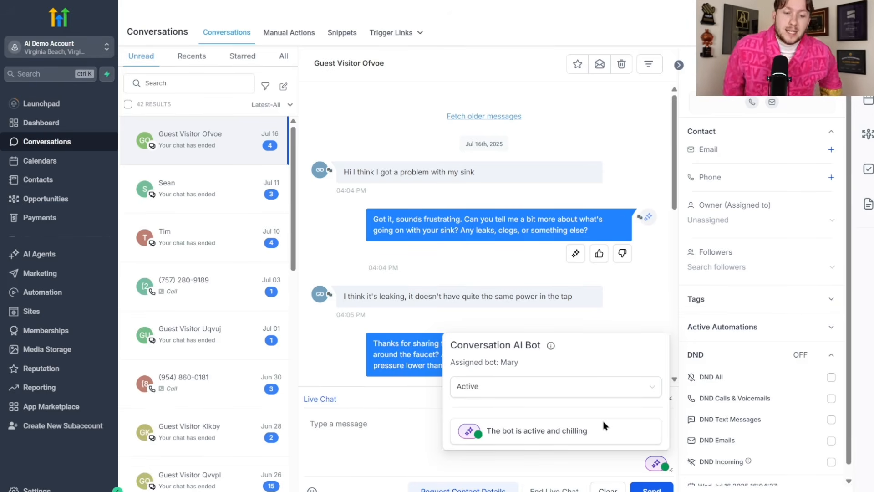
pyautogui.click(654, 465)
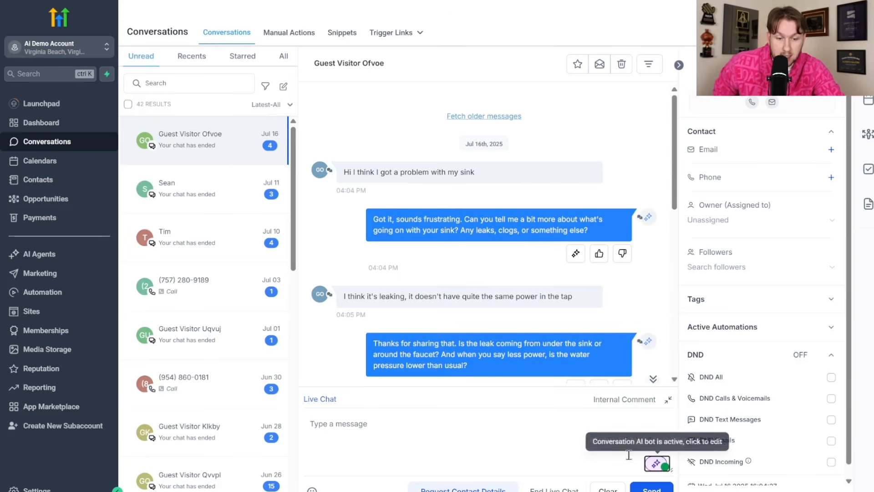
pyautogui.click(655, 465)
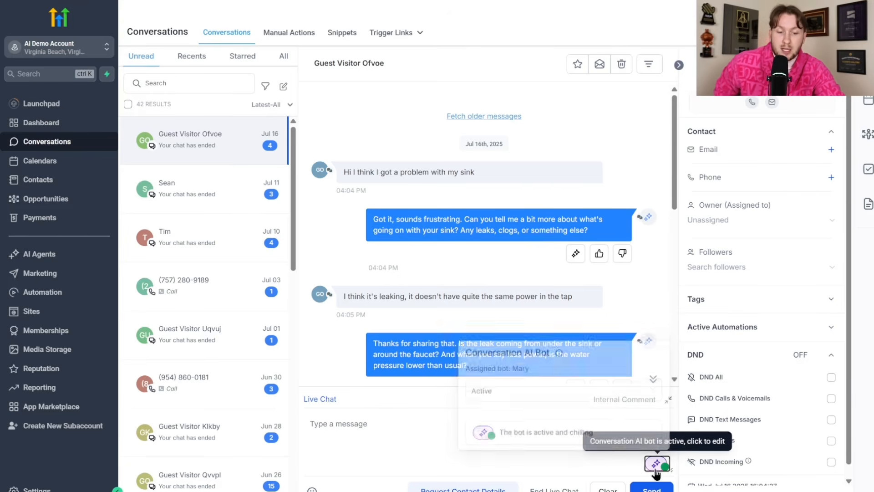
pyautogui.click(569, 469)
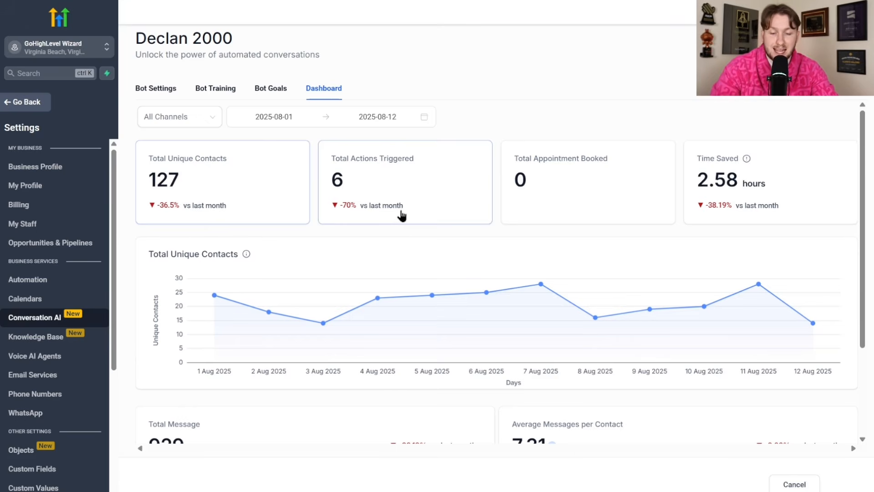
pyautogui.scroll(-3, 400, 214)
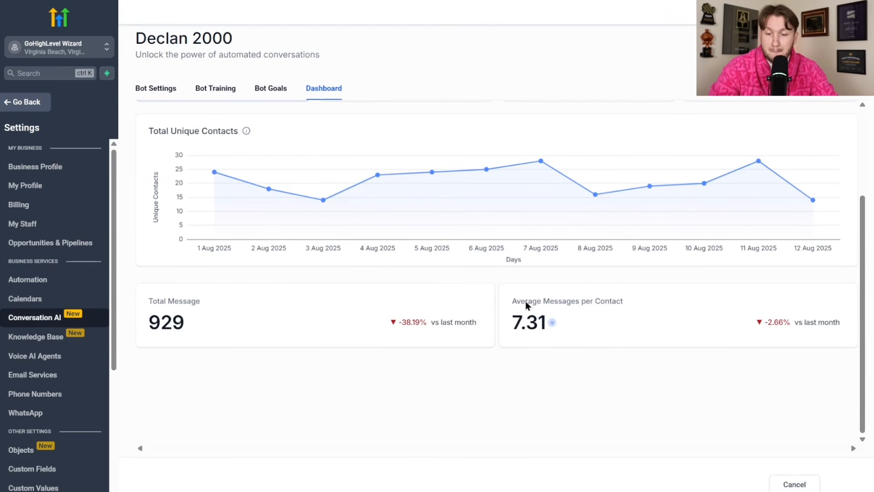
# - Set the bot dashboard's date range to 1–31 July 2025 and confirm it
pyautogui.scroll(3, 190, 316)
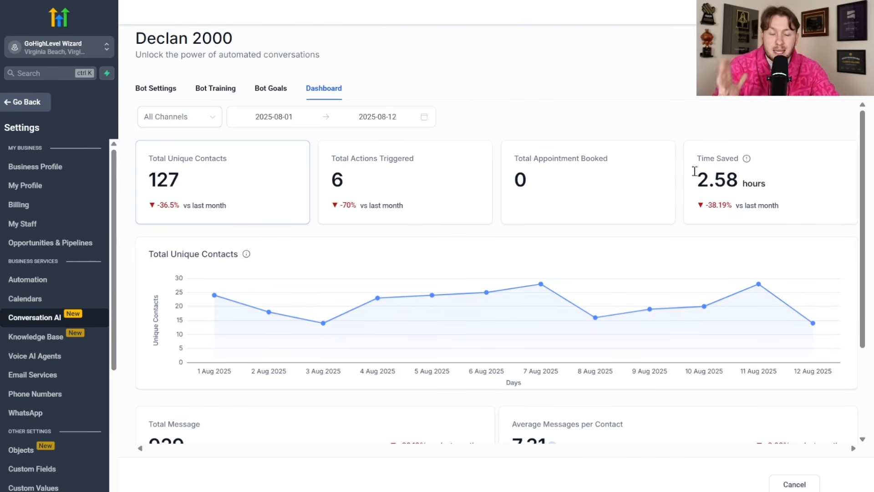
pyautogui.moveTo(575, 289)
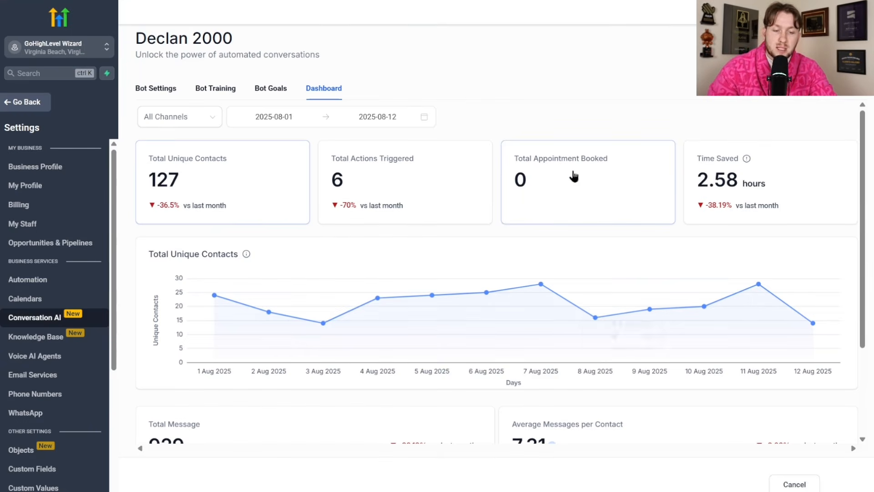
pyautogui.moveTo(443, 303)
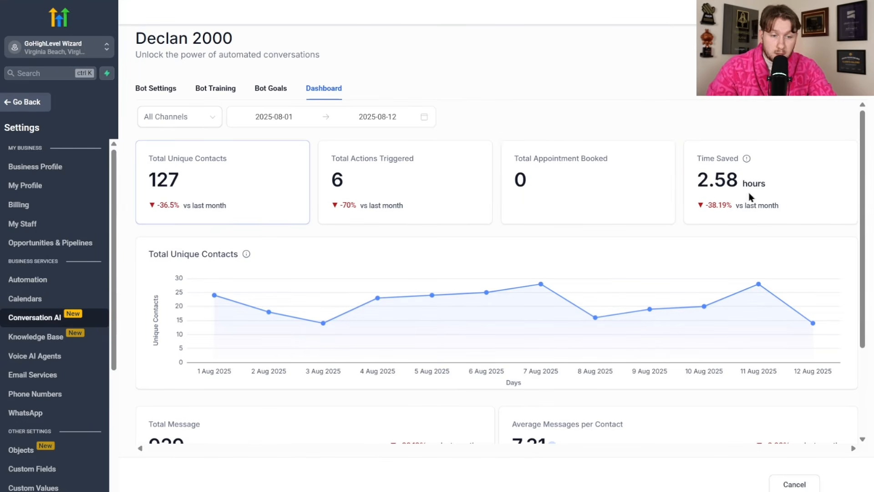
pyautogui.click(272, 116)
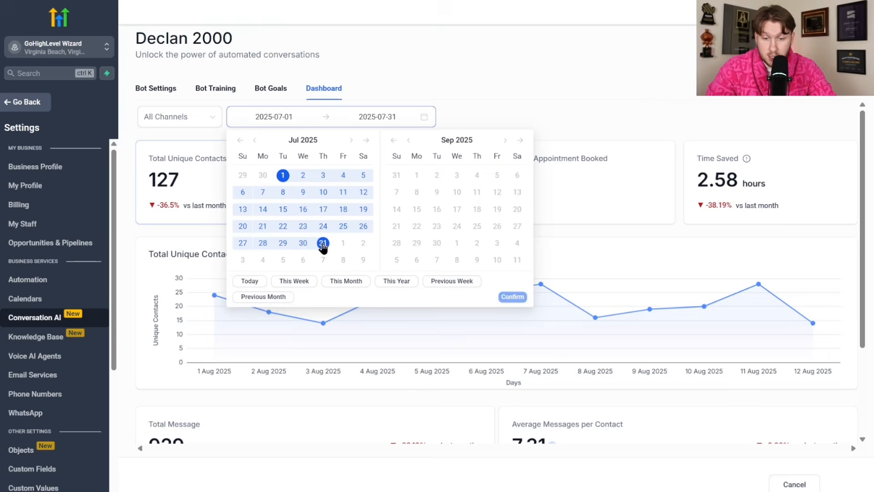
pyautogui.click(323, 246)
pyautogui.click(512, 296)
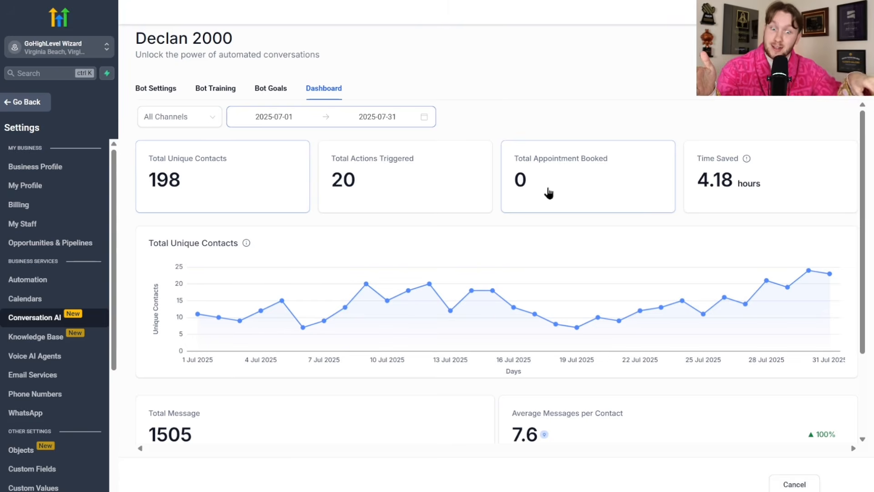
pyautogui.click(206, 118)
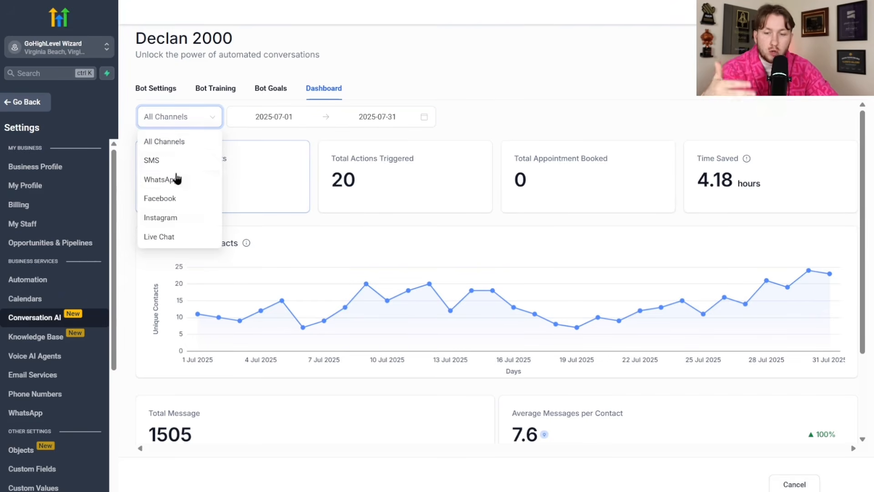
pyautogui.click(584, 88)
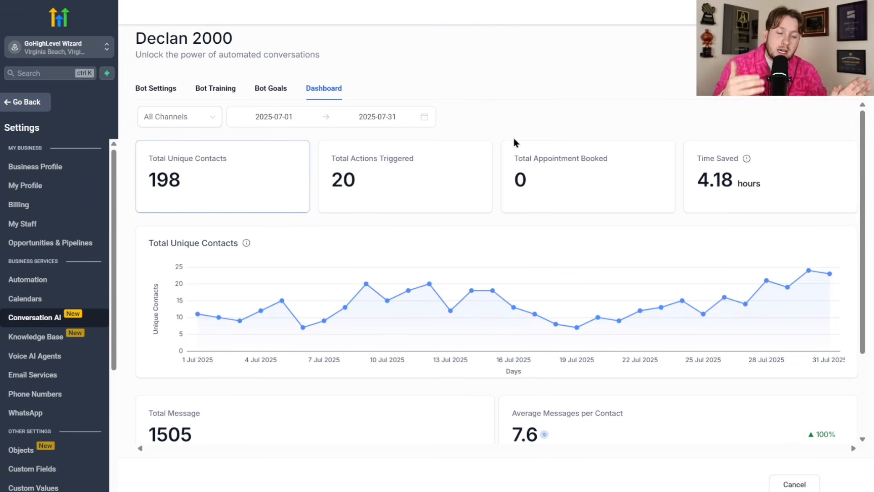
pyautogui.scroll(-3, 653, 191)
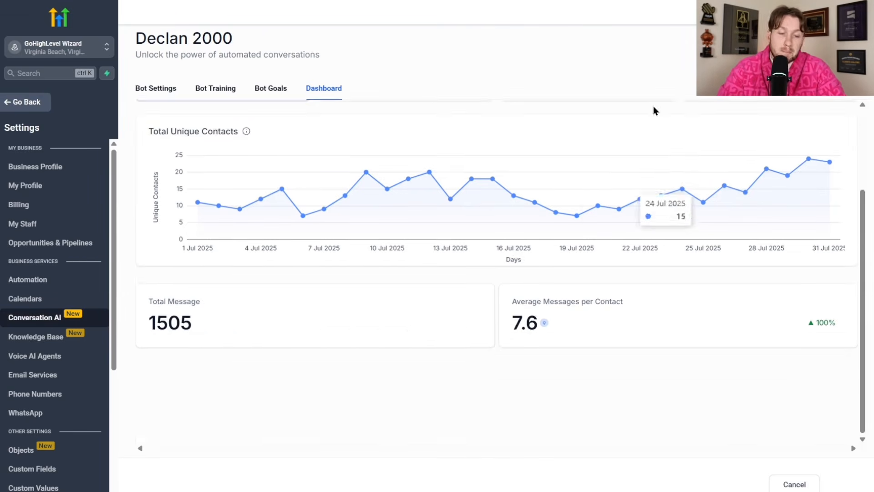
pyautogui.scroll(3, 573, 176)
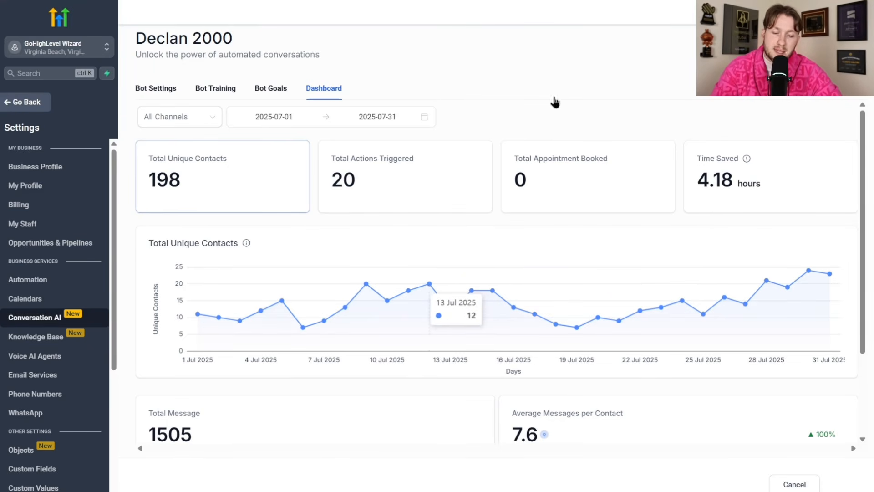
pyautogui.scroll(-3, 401, 253)
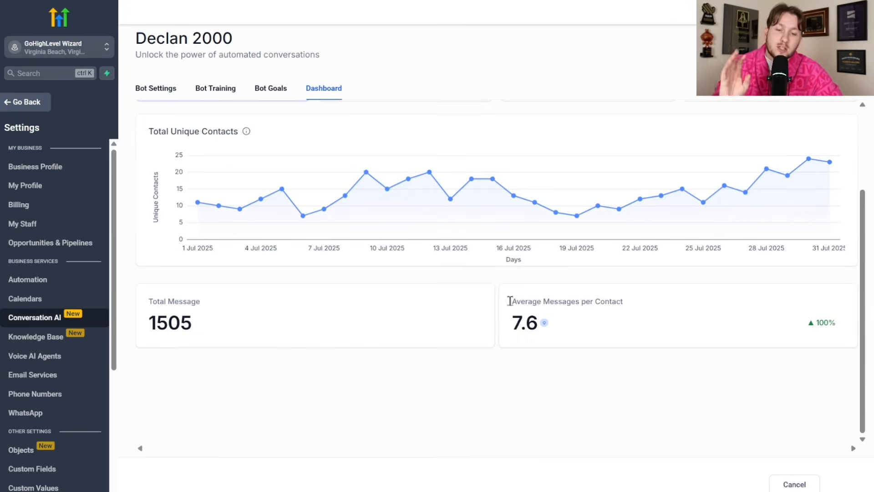
pyautogui.scroll(3, 512, 299)
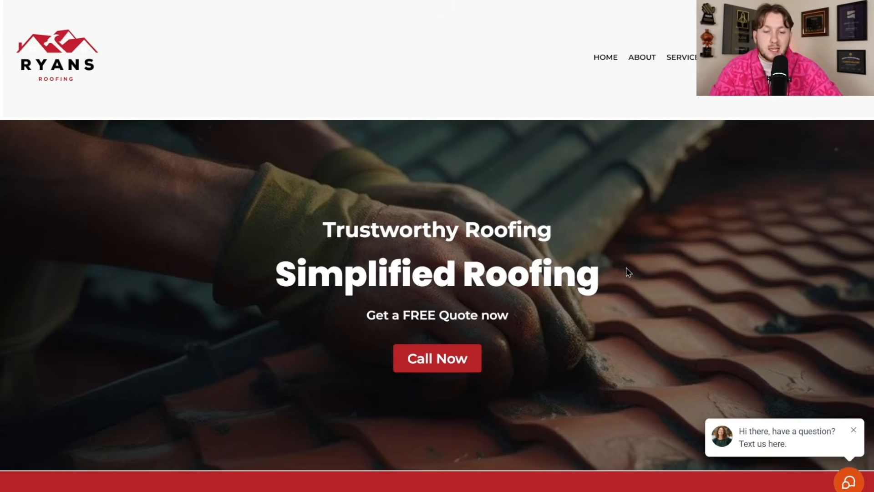
pyautogui.click(841, 484)
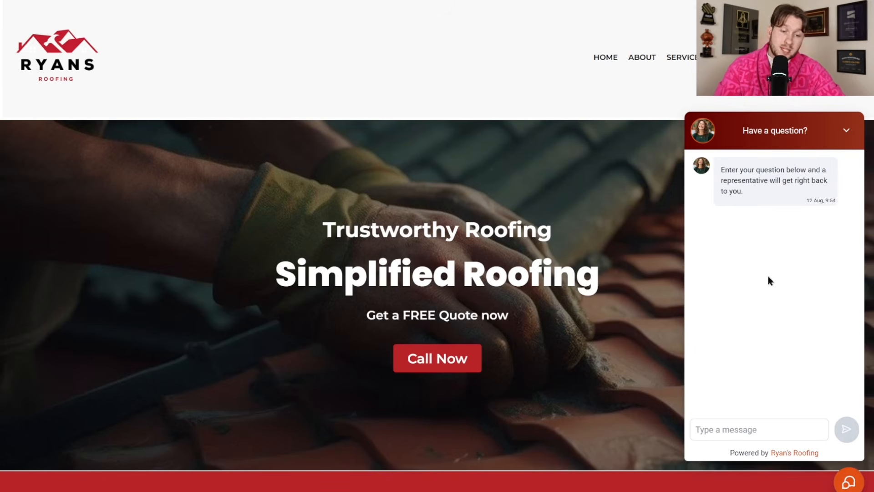
pyautogui.click(850, 482)
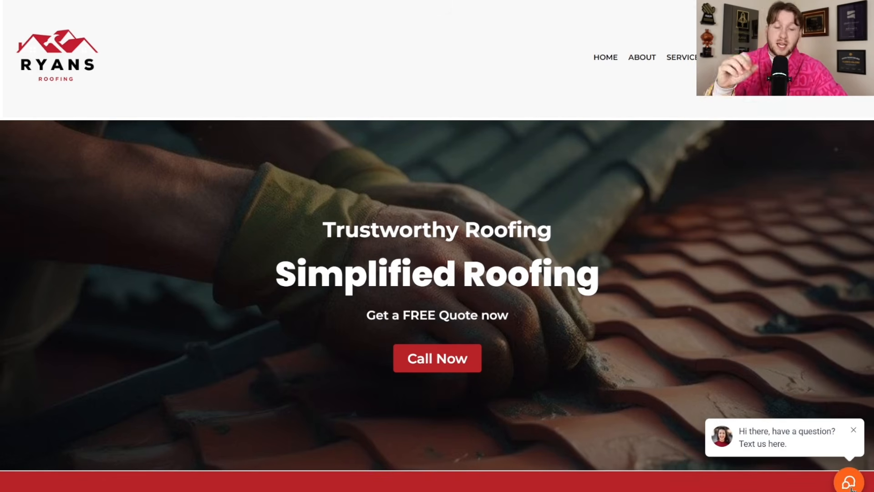
pyautogui.click(849, 484)
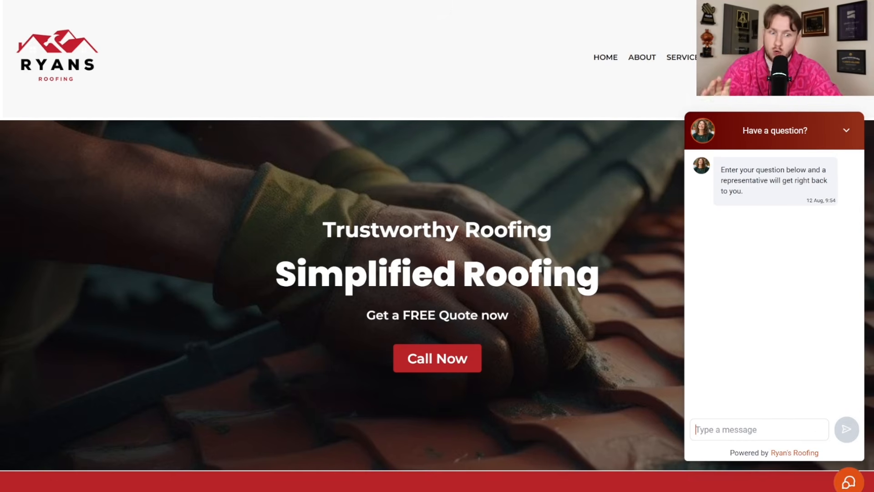
pyautogui.click(847, 480)
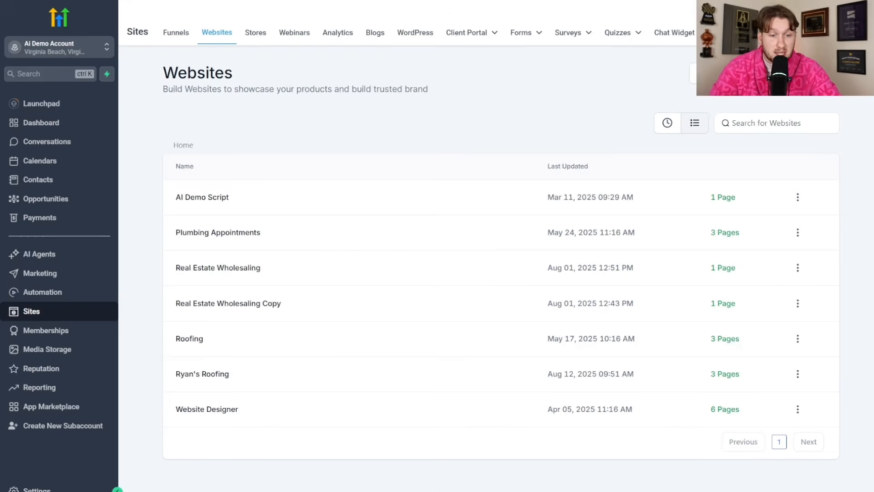
# - Create a new Live Chat widget and switch off its live chat welcome message
pyautogui.click(659, 34)
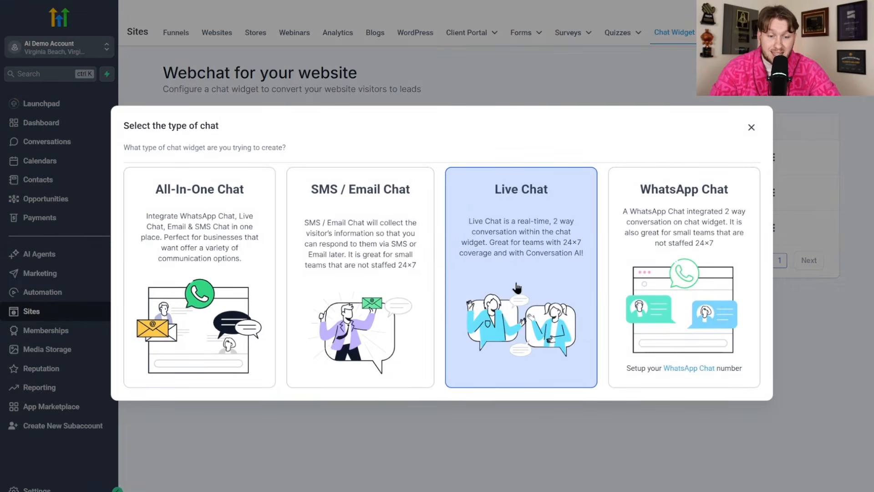
pyautogui.click(518, 272)
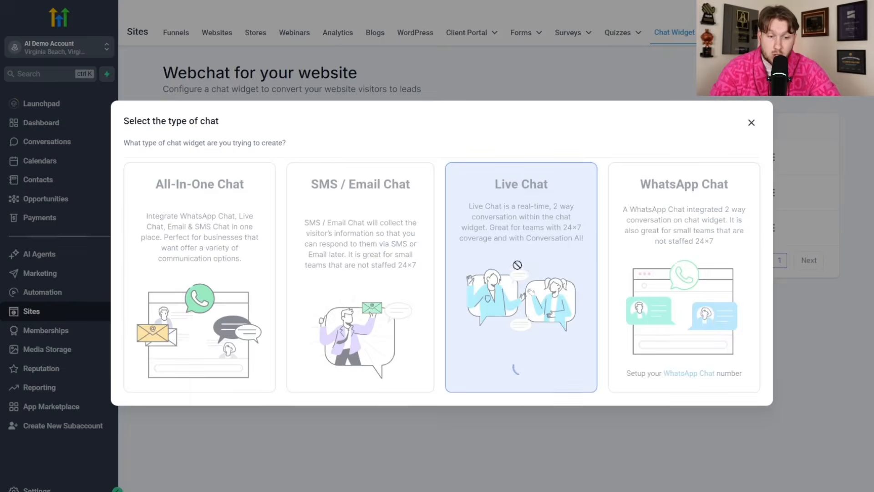
pyautogui.click(49, 99)
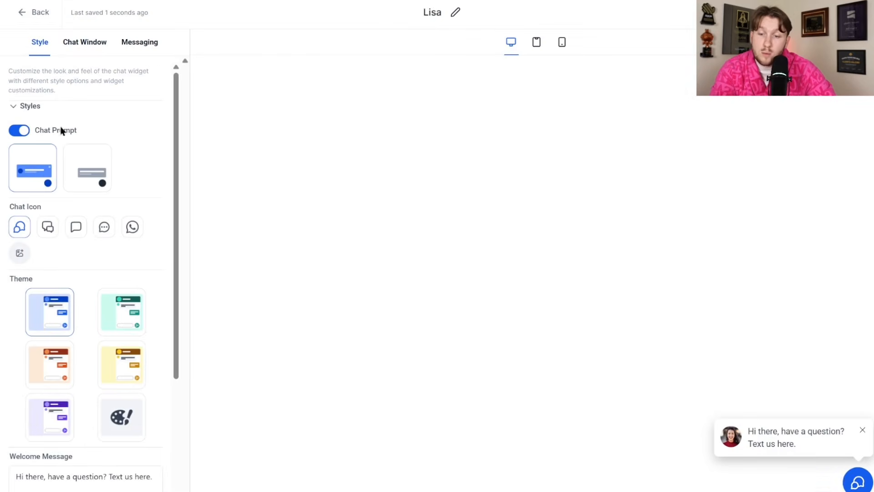
pyautogui.click(91, 45)
pyautogui.click(69, 124)
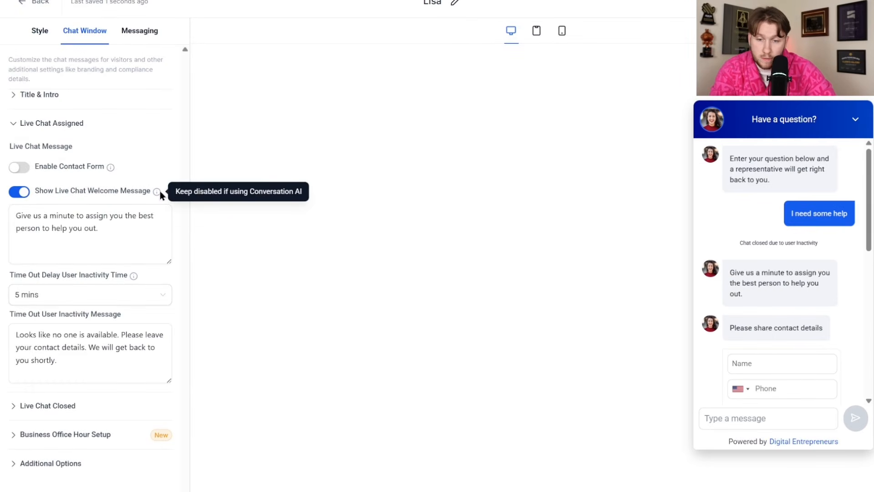
pyautogui.click(19, 191)
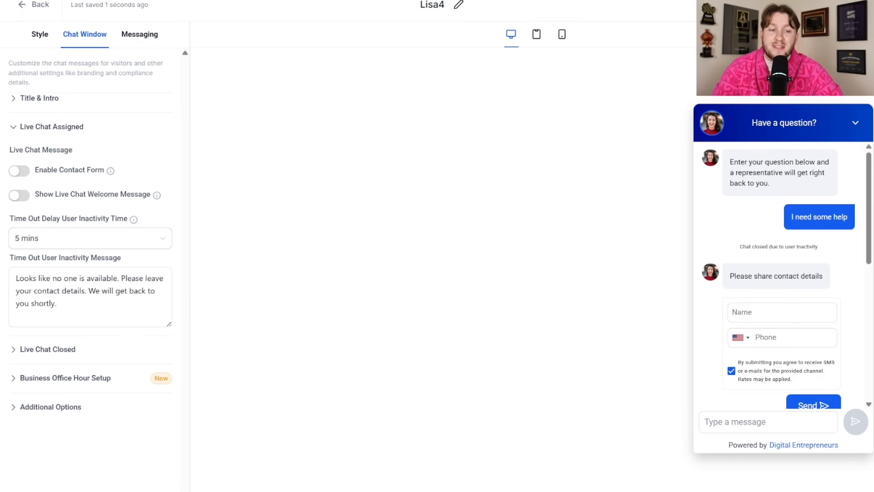
# - Select the widget's full embed script in Get Code, then return to the widget list
pyautogui.click(806, 6)
pyautogui.moveTo(450, 259); pyautogui.dragTo(205, 224)
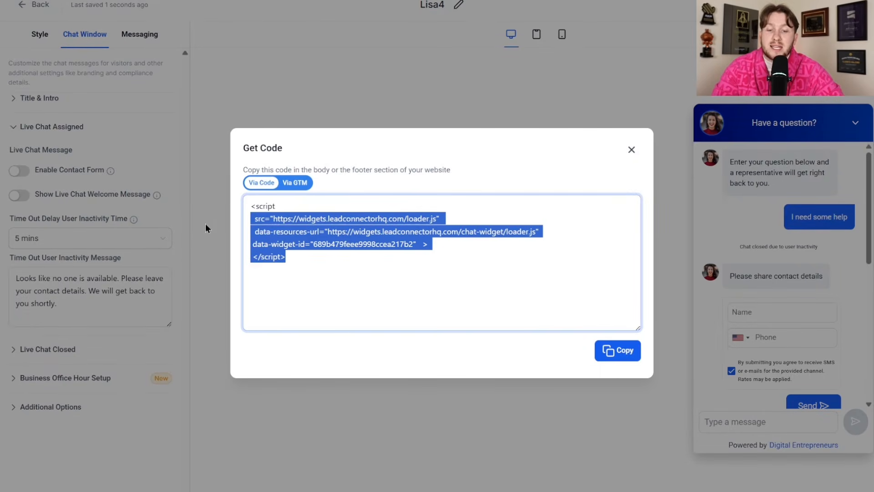
pyautogui.moveTo(292, 259); pyautogui.dragTo(249, 201)
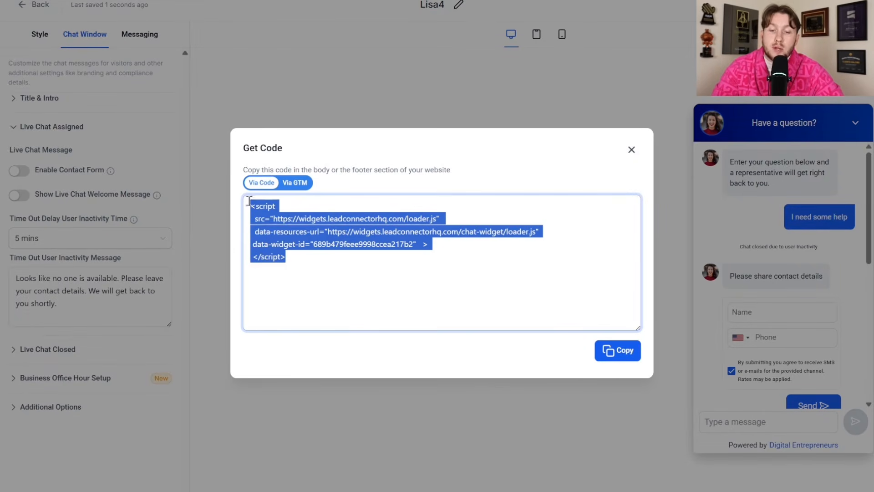
pyautogui.click(636, 151)
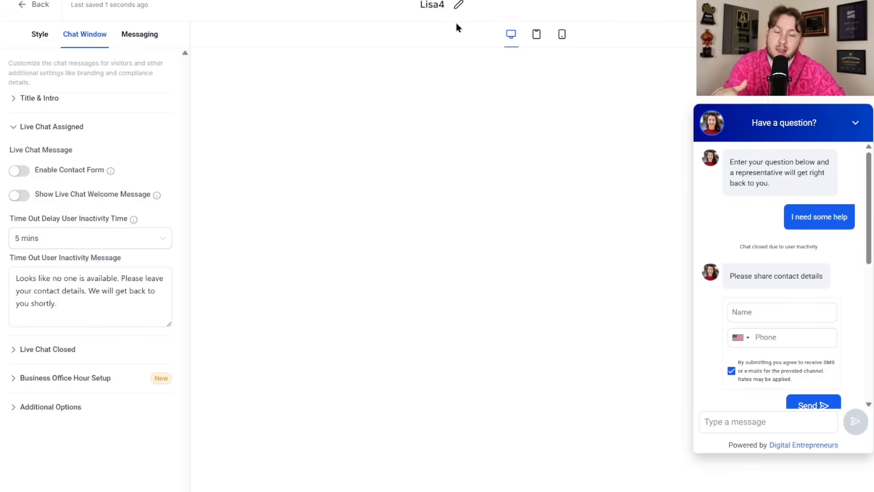
pyautogui.click(40, 6)
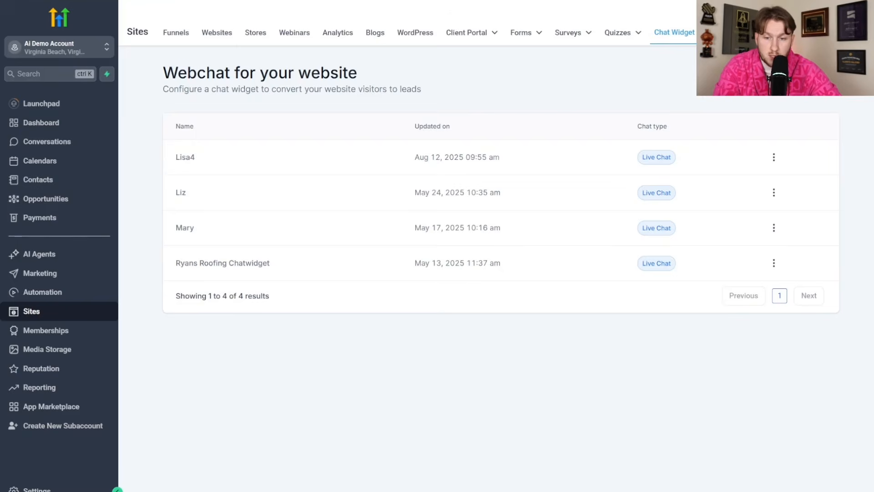
# - Attach the Lisa4 chat widget to the Ryan's Roofing site, save, and test its chat on the live site
pyautogui.click(220, 40)
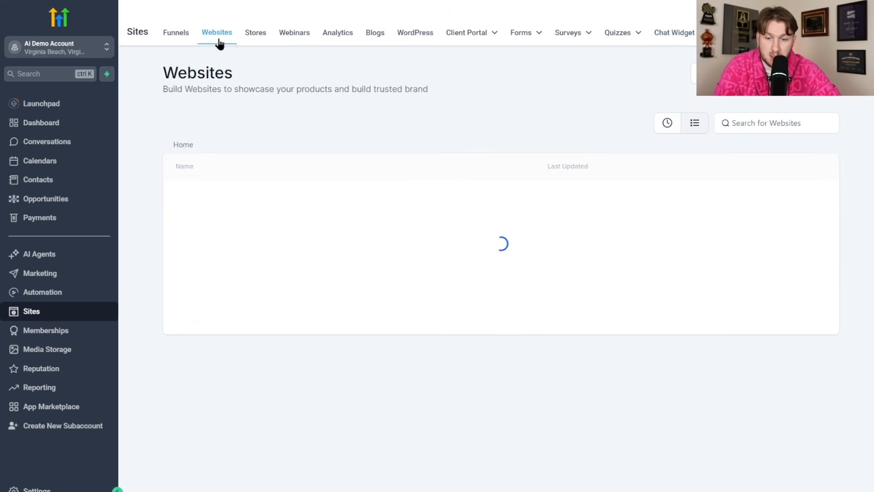
pyautogui.click(223, 373)
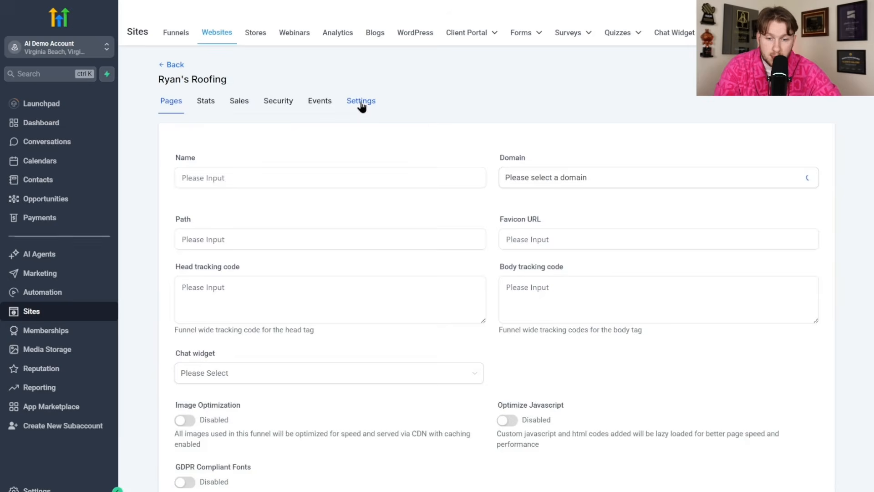
pyautogui.click(361, 102)
pyautogui.click(365, 371)
pyautogui.click(320, 416)
pyautogui.scroll(-3, 320, 416)
pyautogui.click(800, 437)
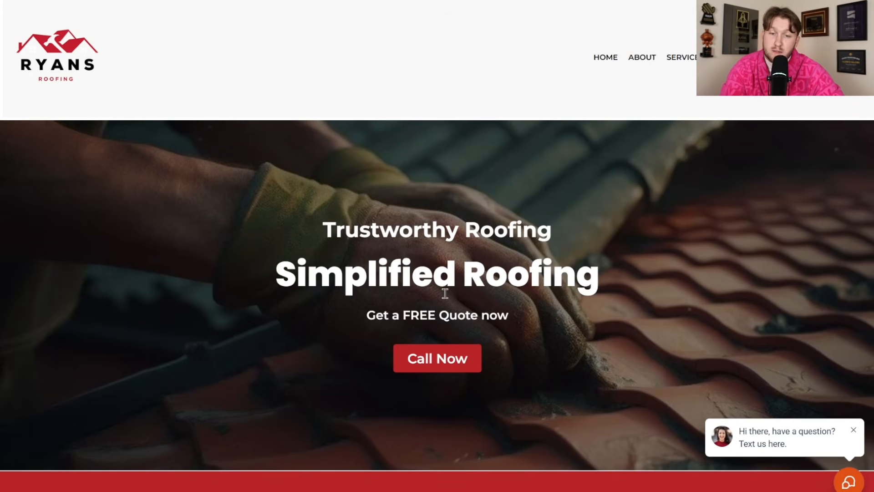
pyautogui.click(849, 481)
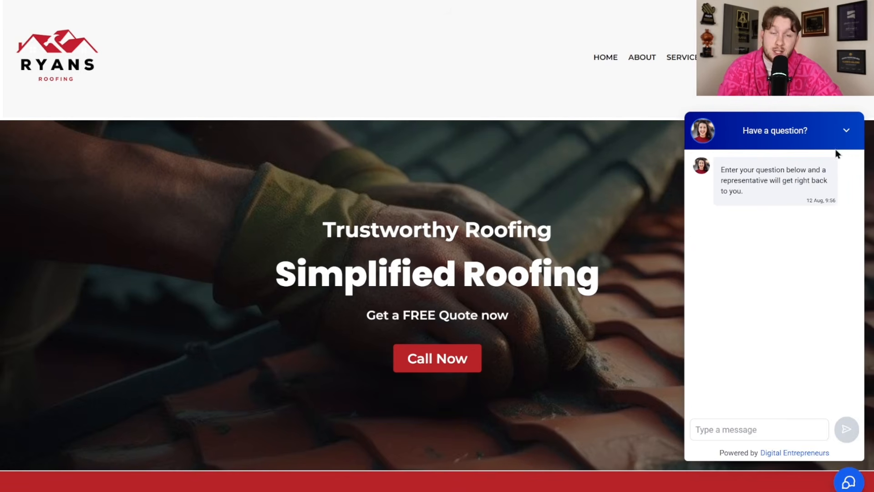
pyautogui.click(847, 130)
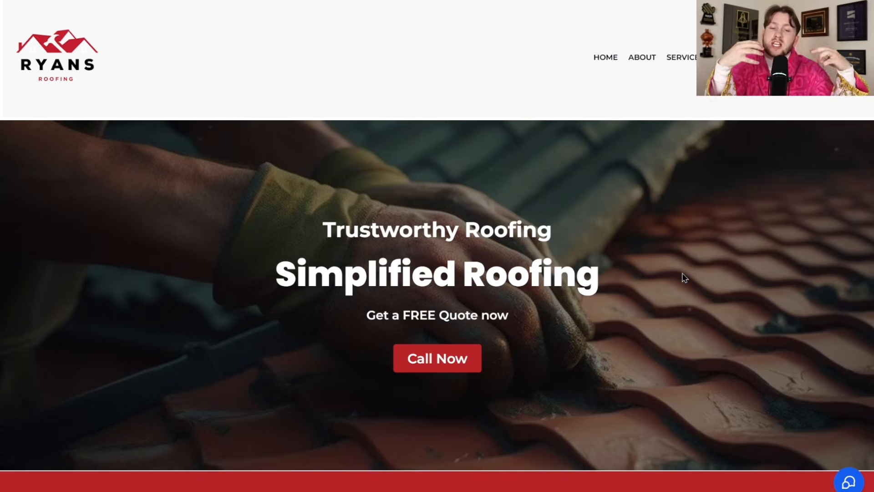